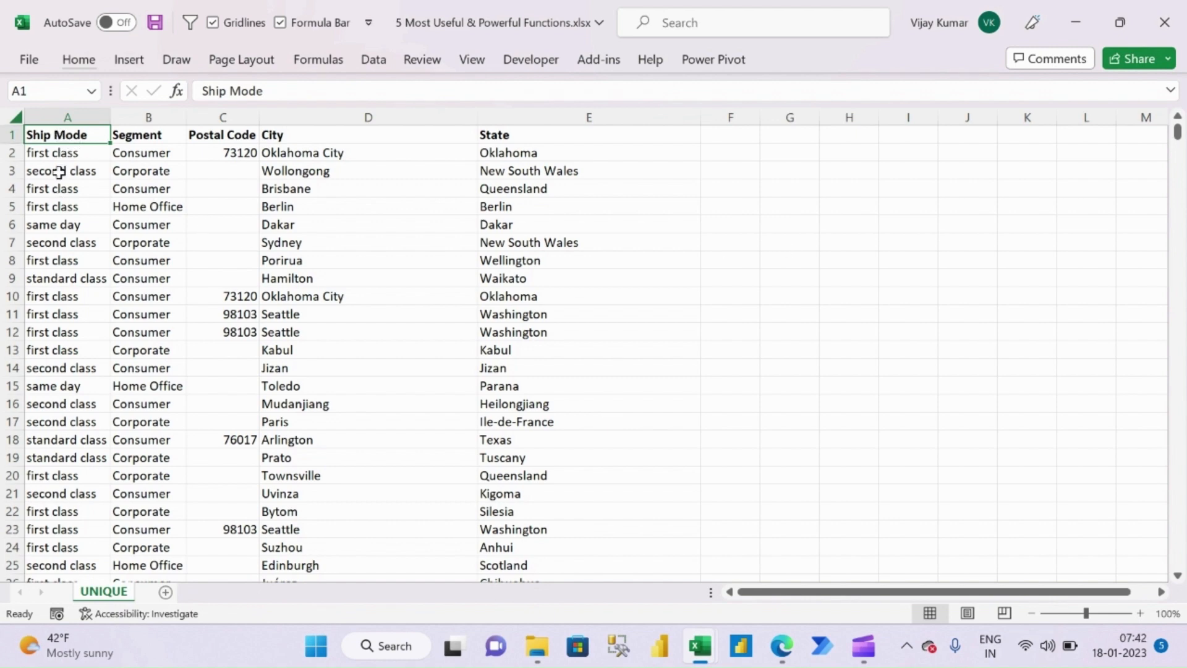
pyautogui.moveTo(61, 204); pyautogui.dragTo(60, 172)
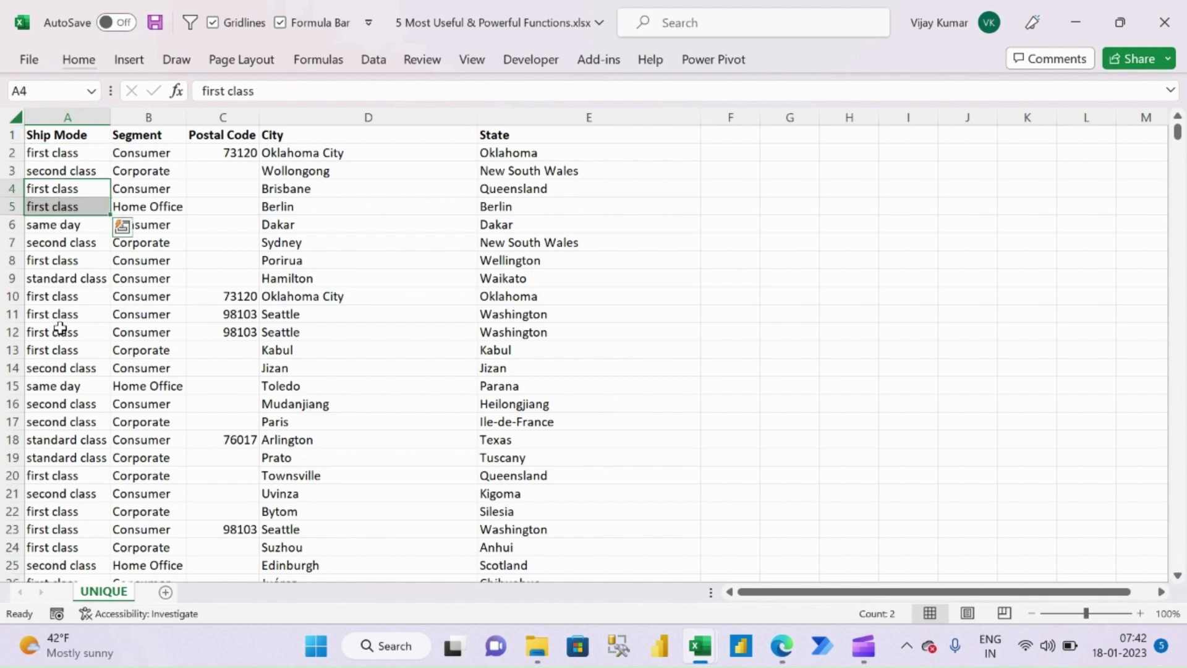
pyautogui.moveTo(56, 314); pyautogui.dragTo(55, 350)
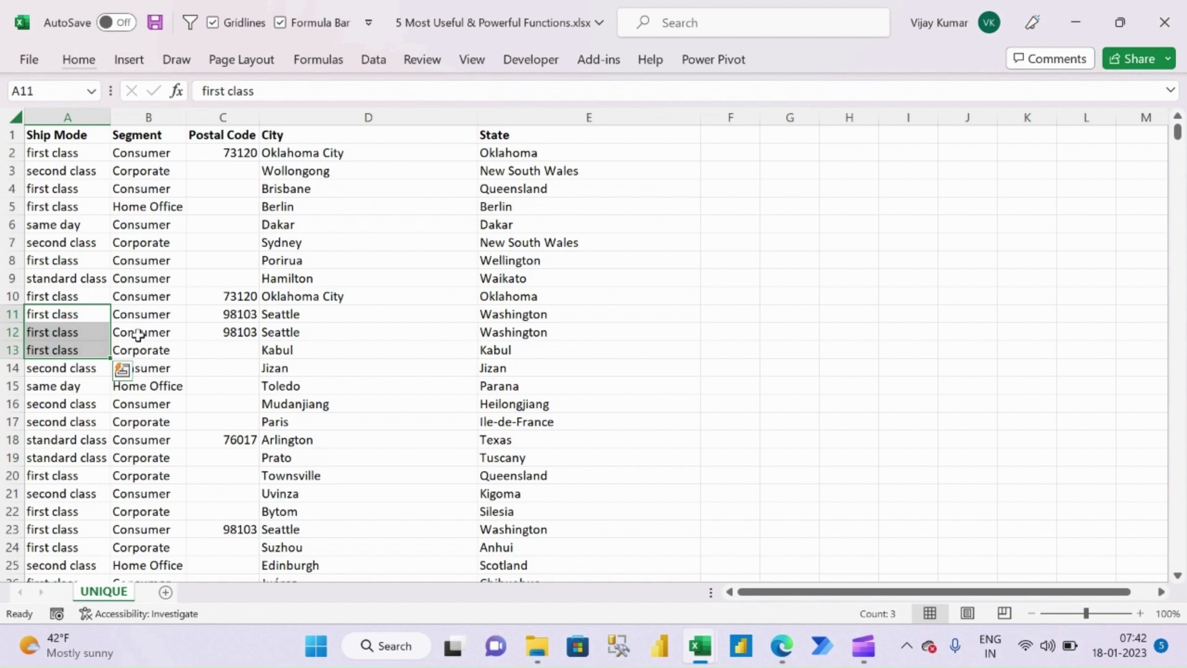
# Enter the heading "Ship Mode" in cell G8, beside the data table.
pyautogui.click(790, 259)
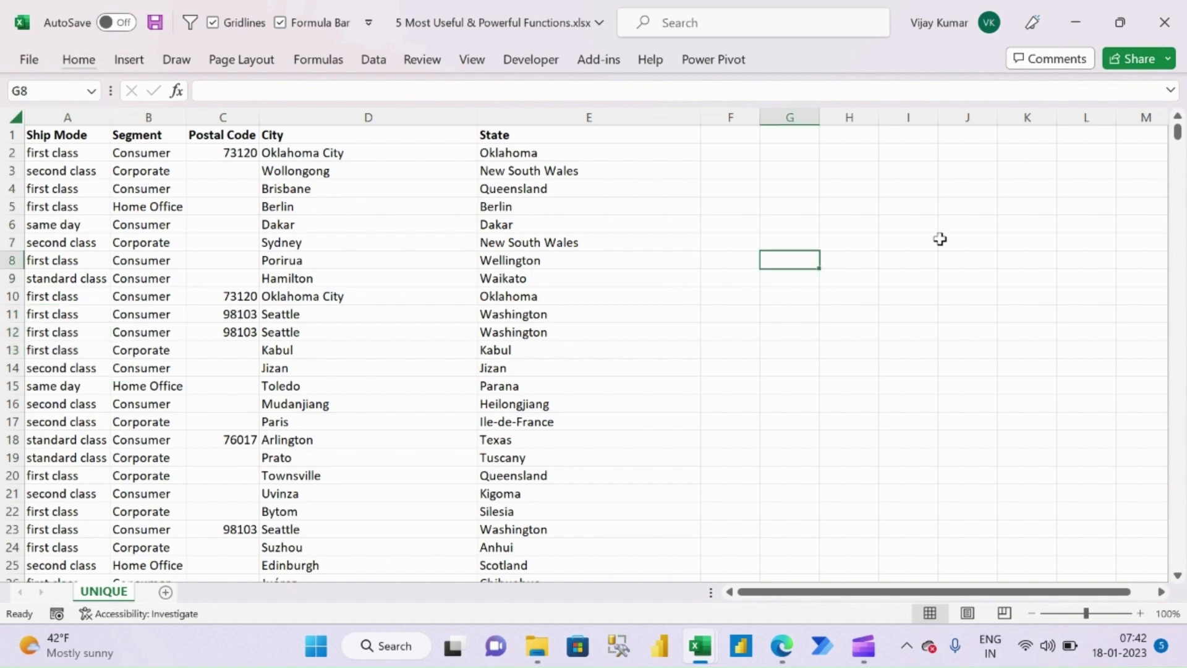
pyautogui.write('Ship Mo')
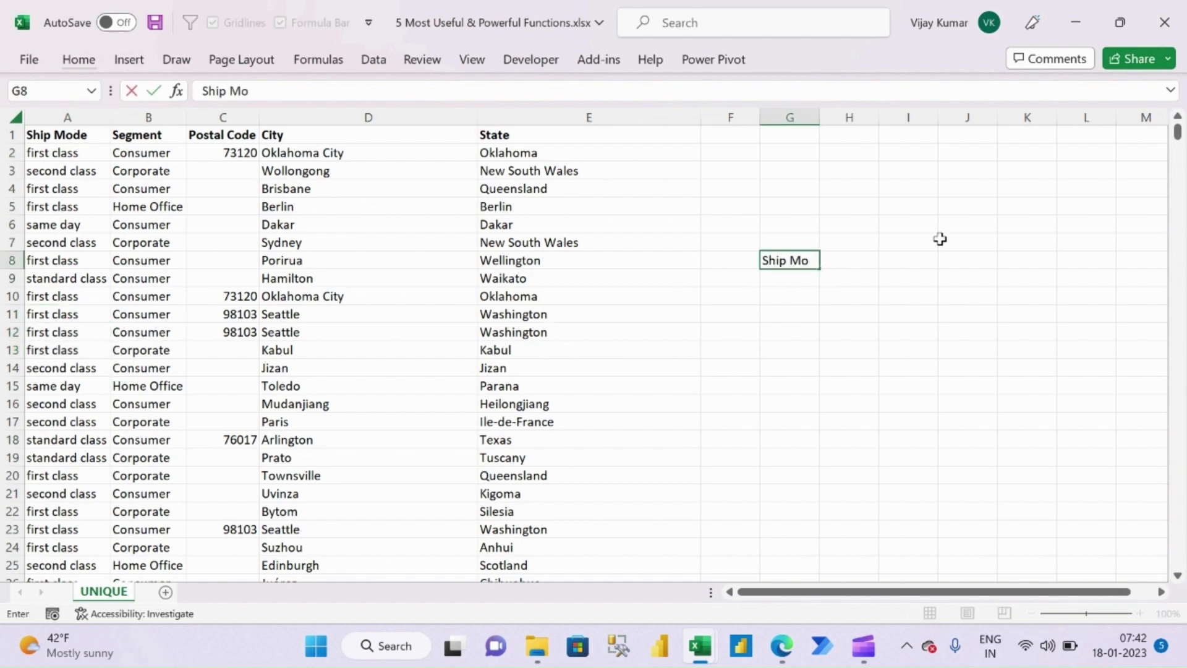
pyautogui.write('de')
pyautogui.press('Return')
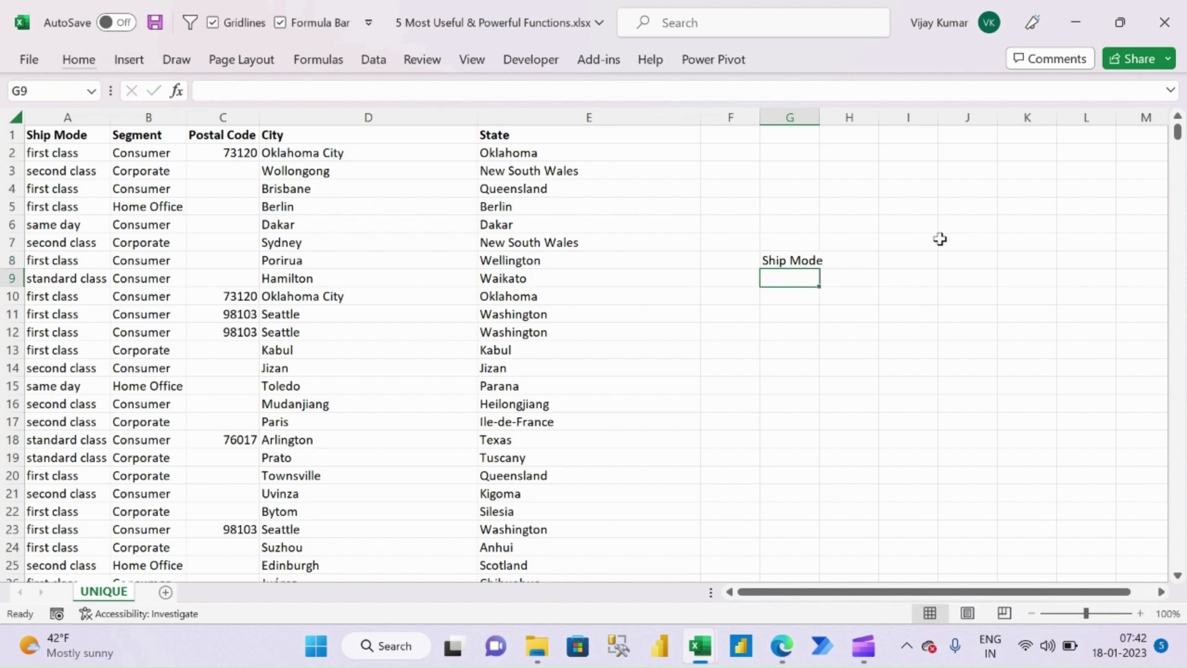
# Below the Ship Mode heading, in cell G9, enter a UNIQUE formula over the ship mode values in A2:A51291.
pyautogui.write('=uniqu')
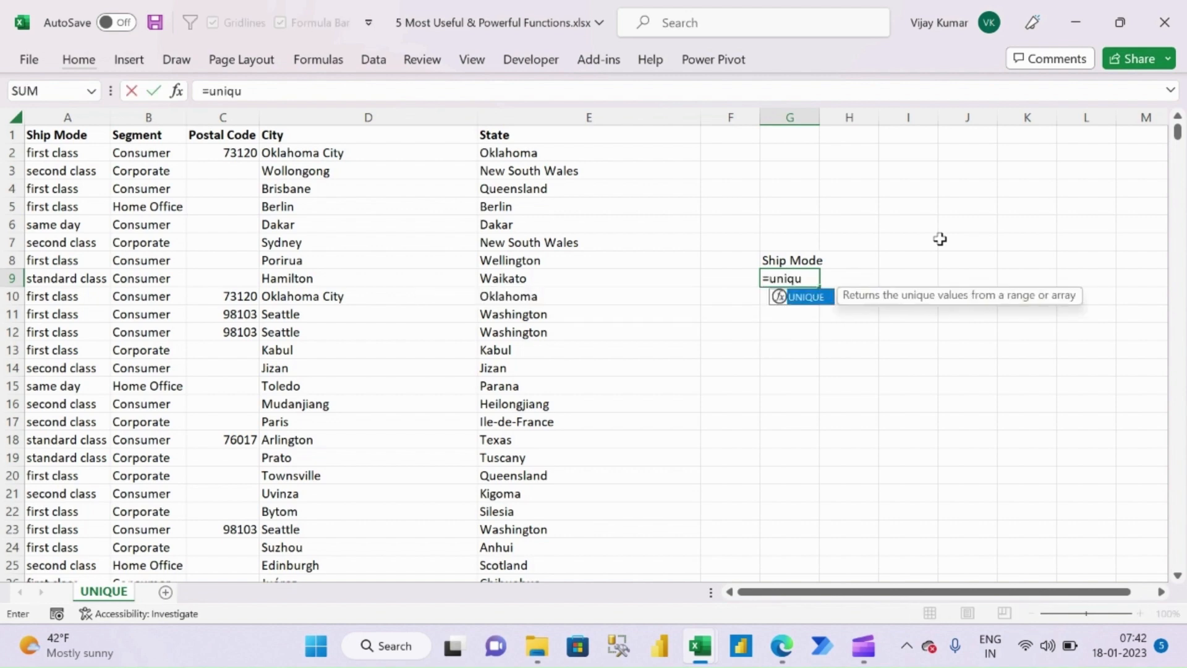
pyautogui.press('Tab')
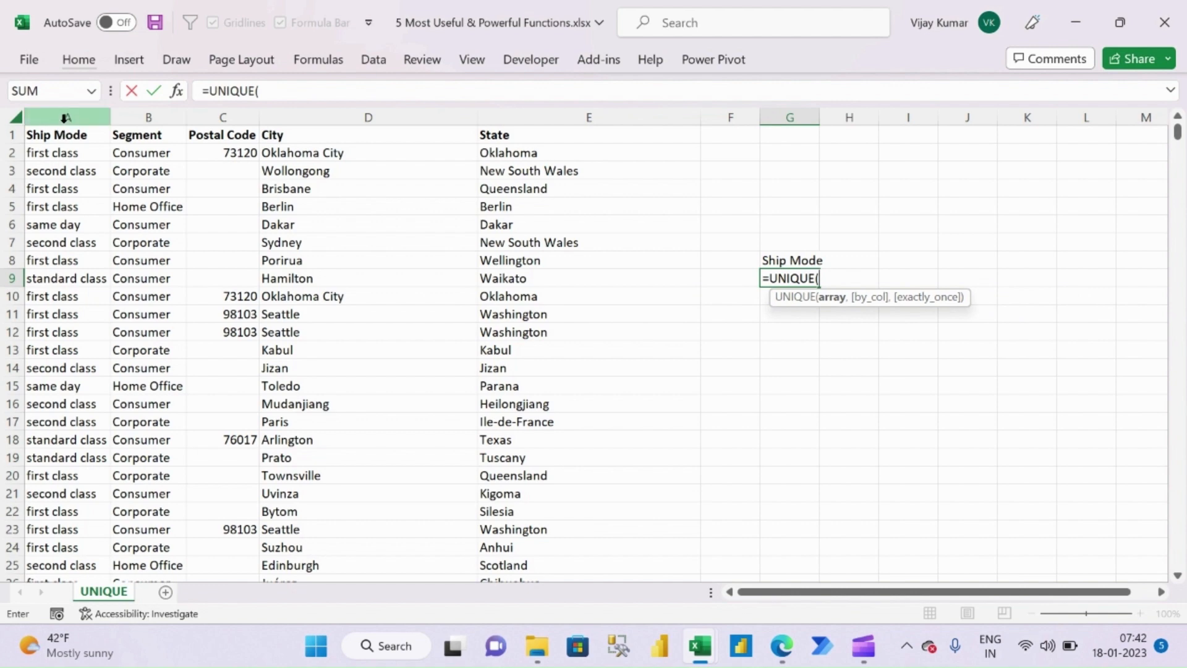
pyautogui.click(52, 154)
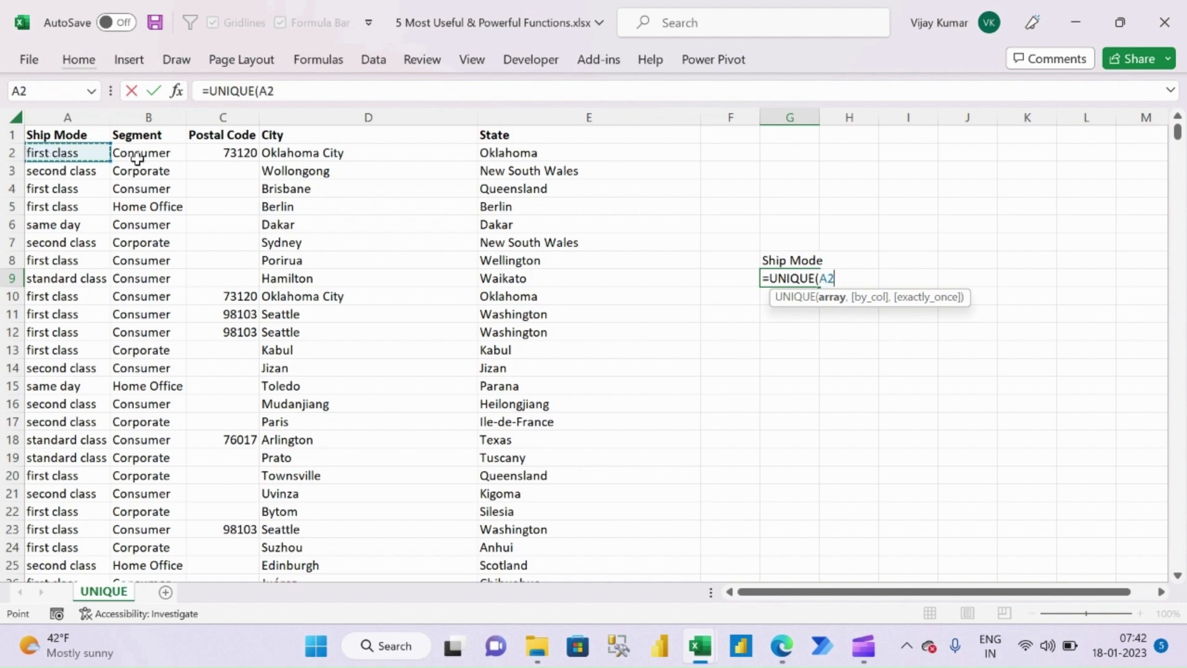
pyautogui.hotkey('ctrl', 'shift', 'Down')
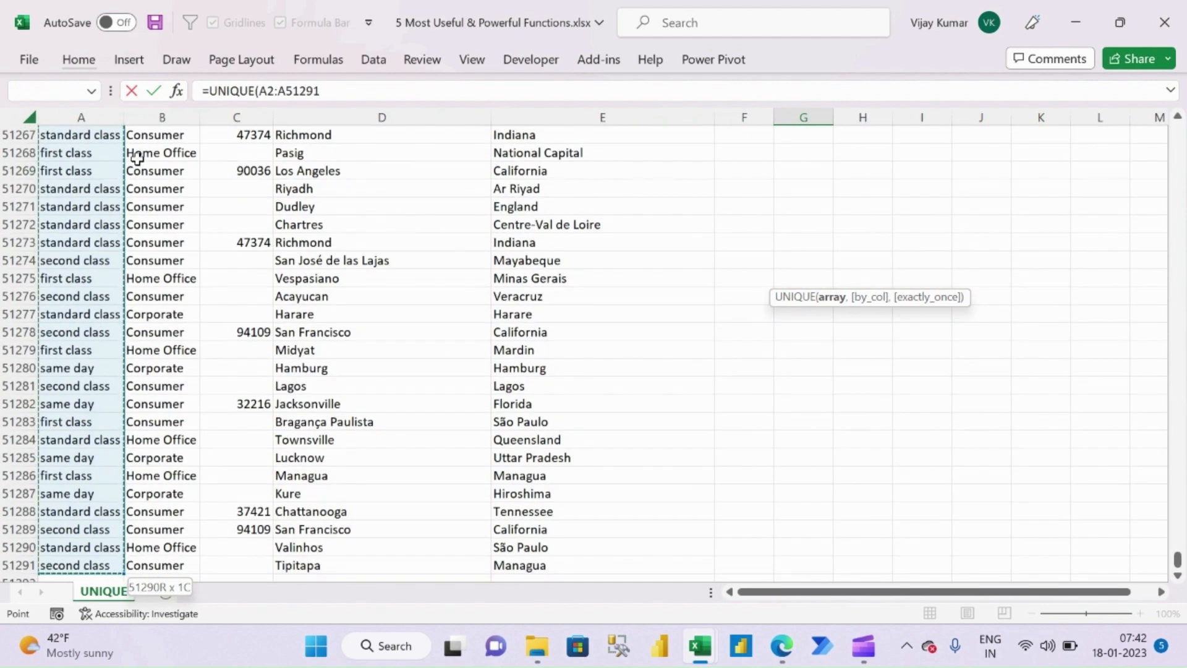
pyautogui.press('Return')
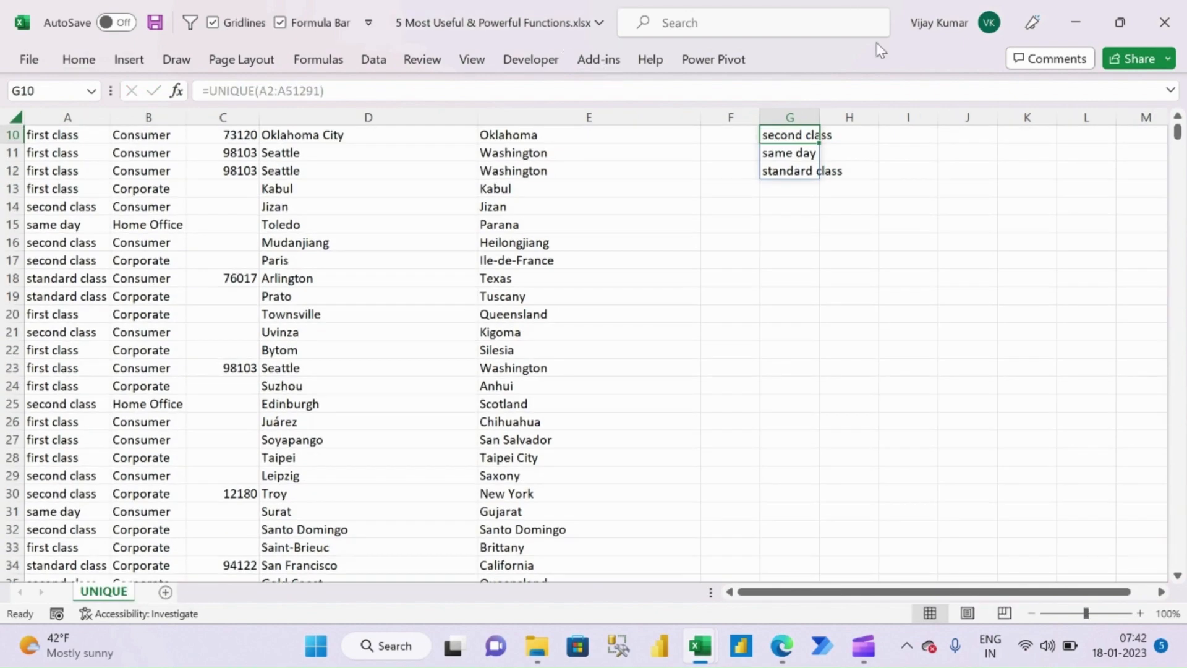
# Auto-fit the width of column G to the list of unique ship modes.
pyautogui.scroll(3, 791, 285)
pyautogui.moveTo(789, 276); pyautogui.dragTo(792, 331)
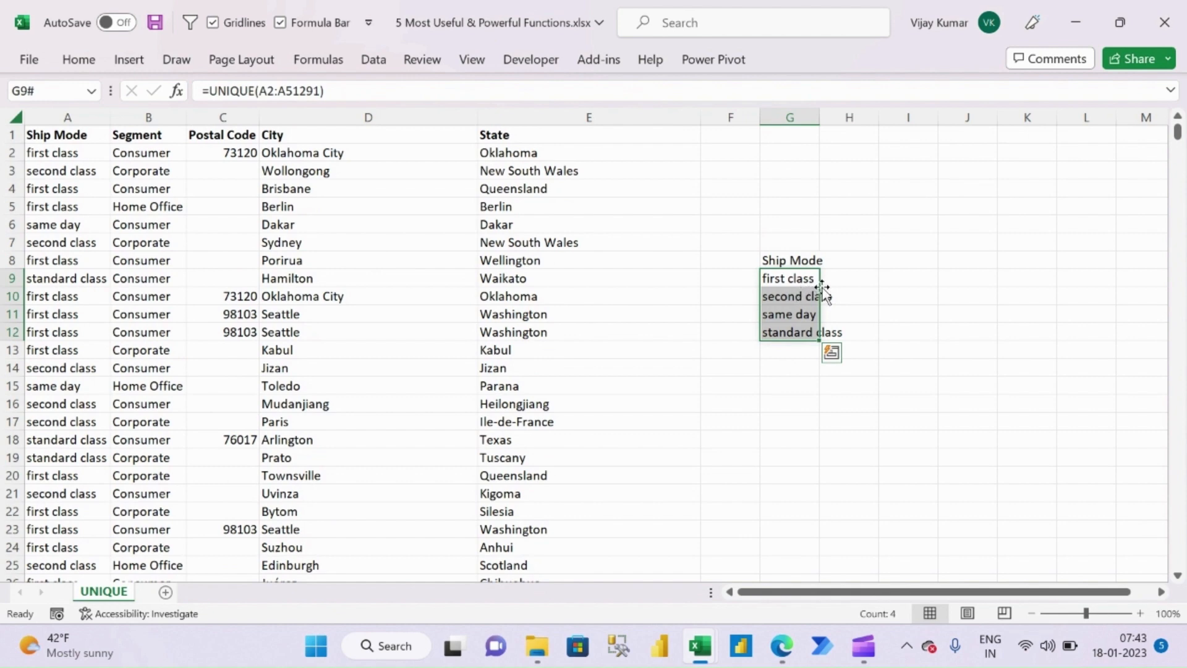
pyautogui.doubleClick(820, 117)
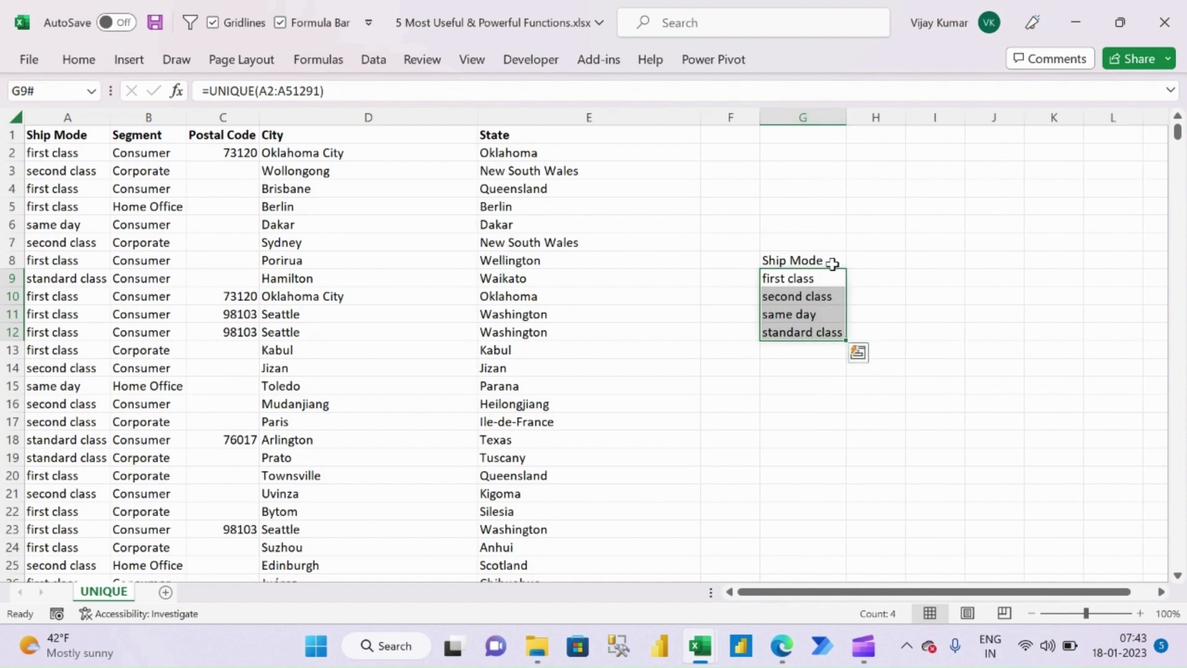
pyautogui.click(813, 260)
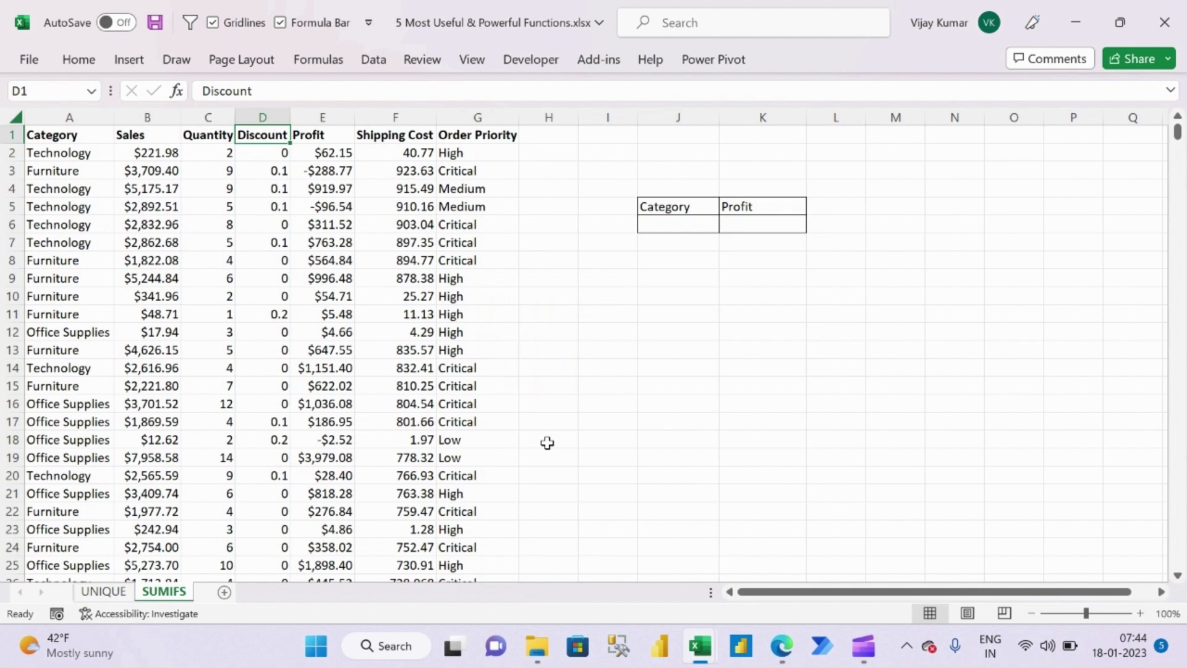
# On the SUMIFS sheet, start a SUMIFS formula in cell K6 with the profit values E2:E51291 as the sum range.
pyautogui.click(708, 226)
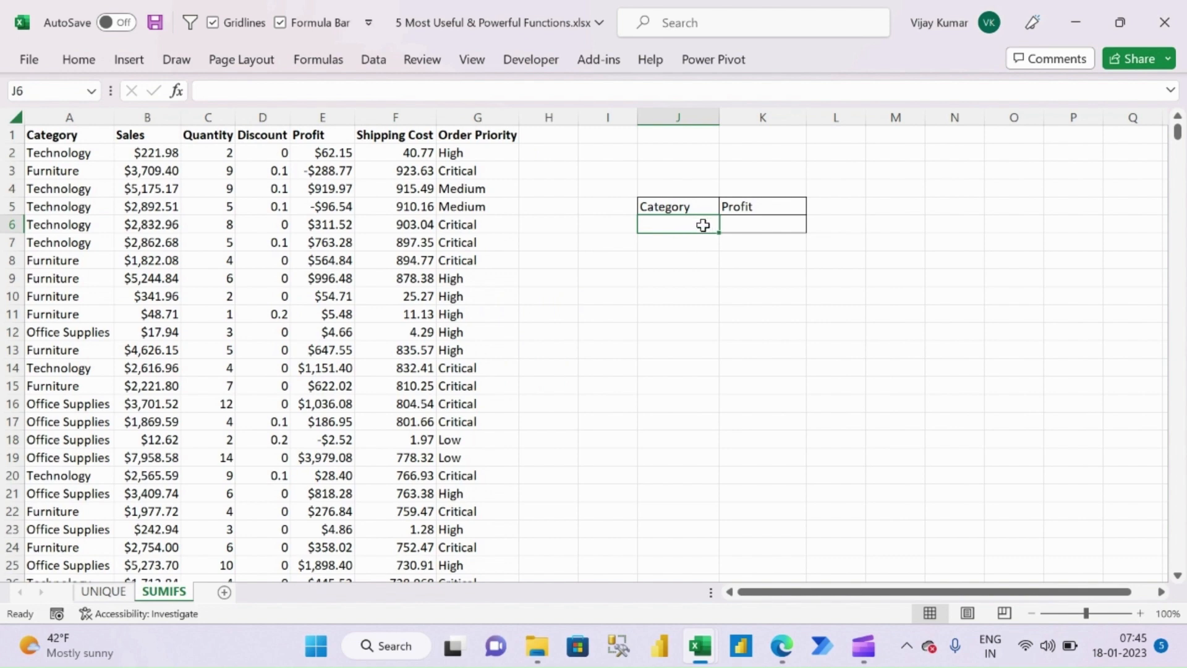
pyautogui.click(758, 221)
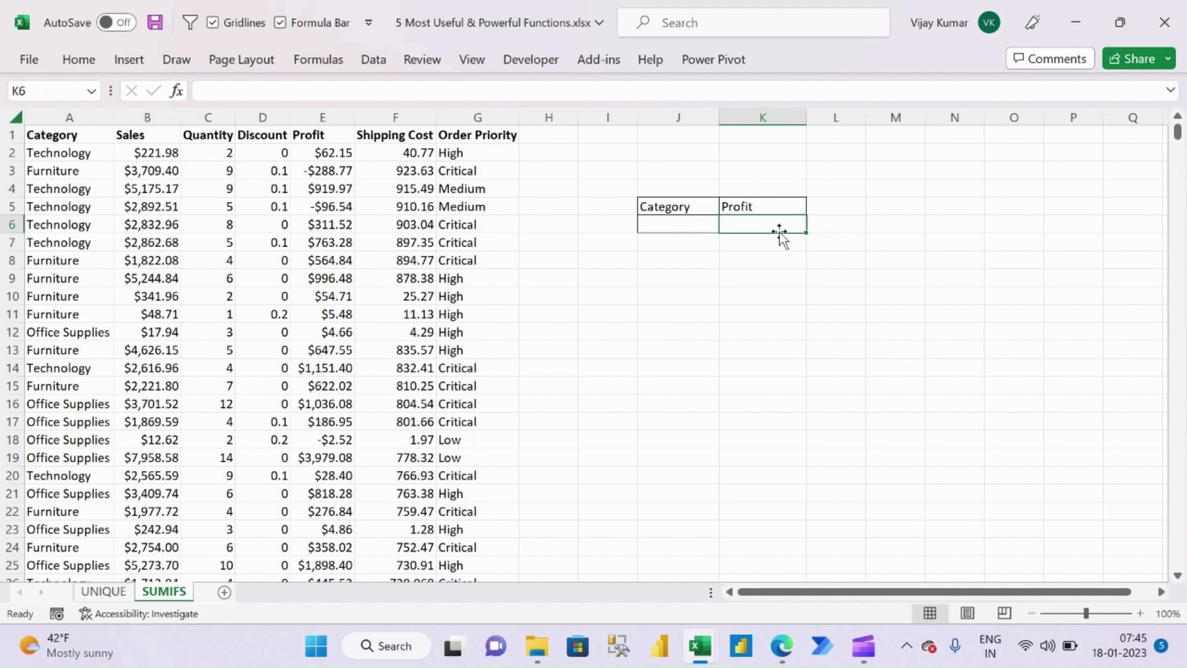
pyautogui.write('=sumifs')
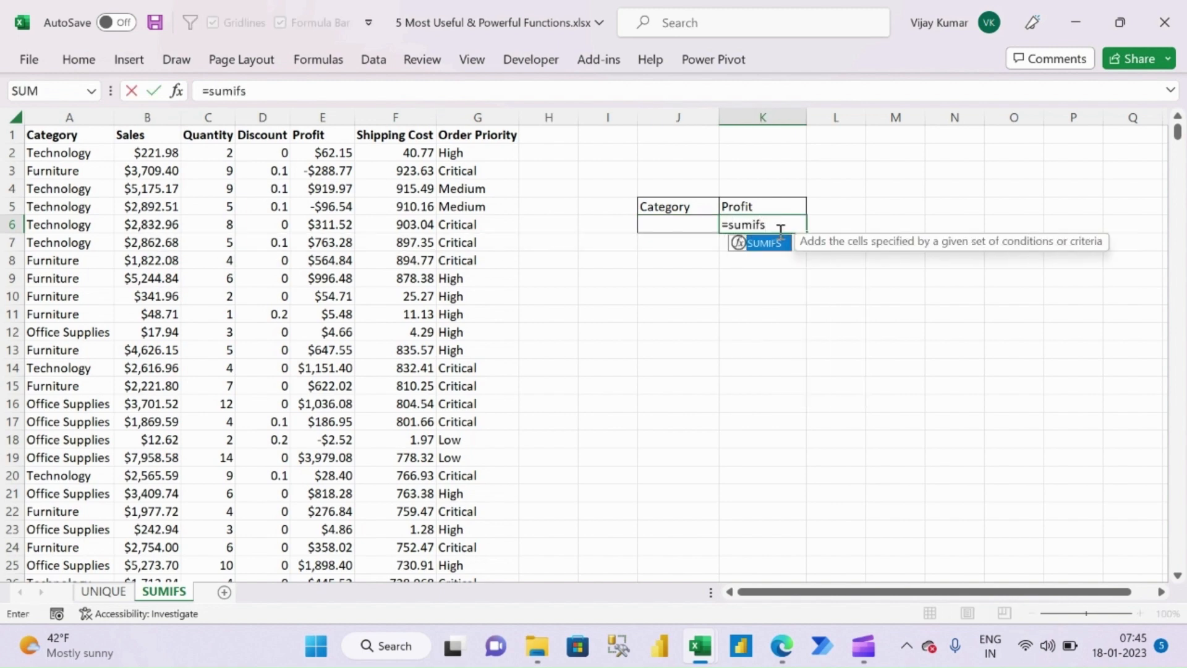
pyautogui.press('Tab')
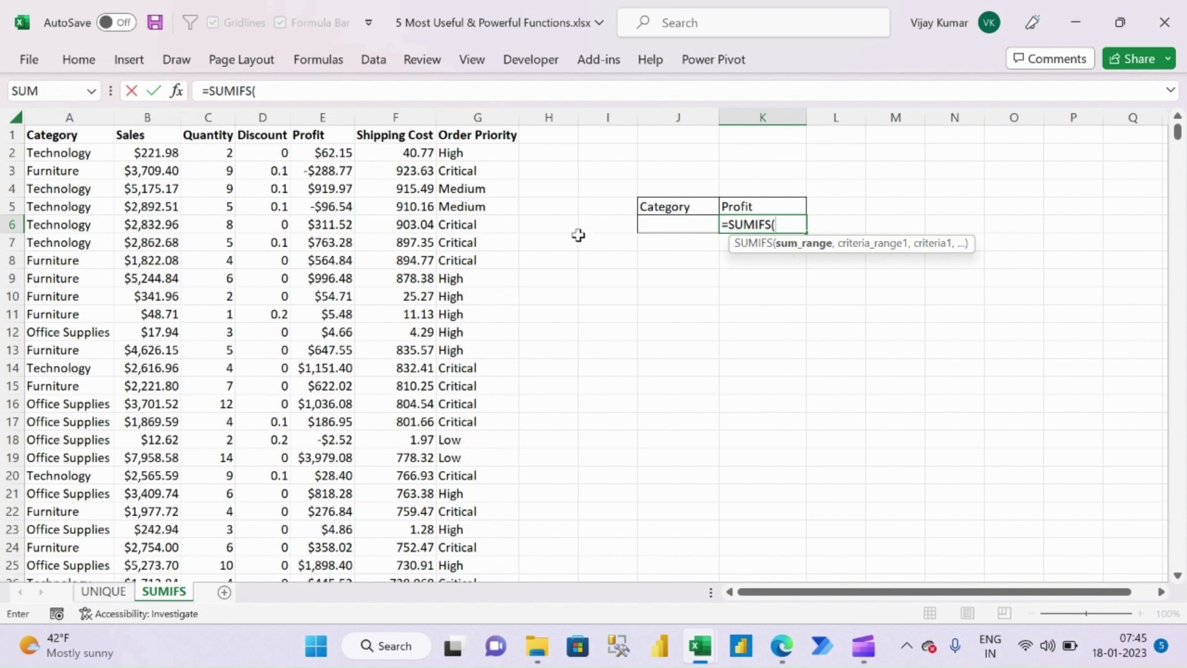
pyautogui.click(316, 153)
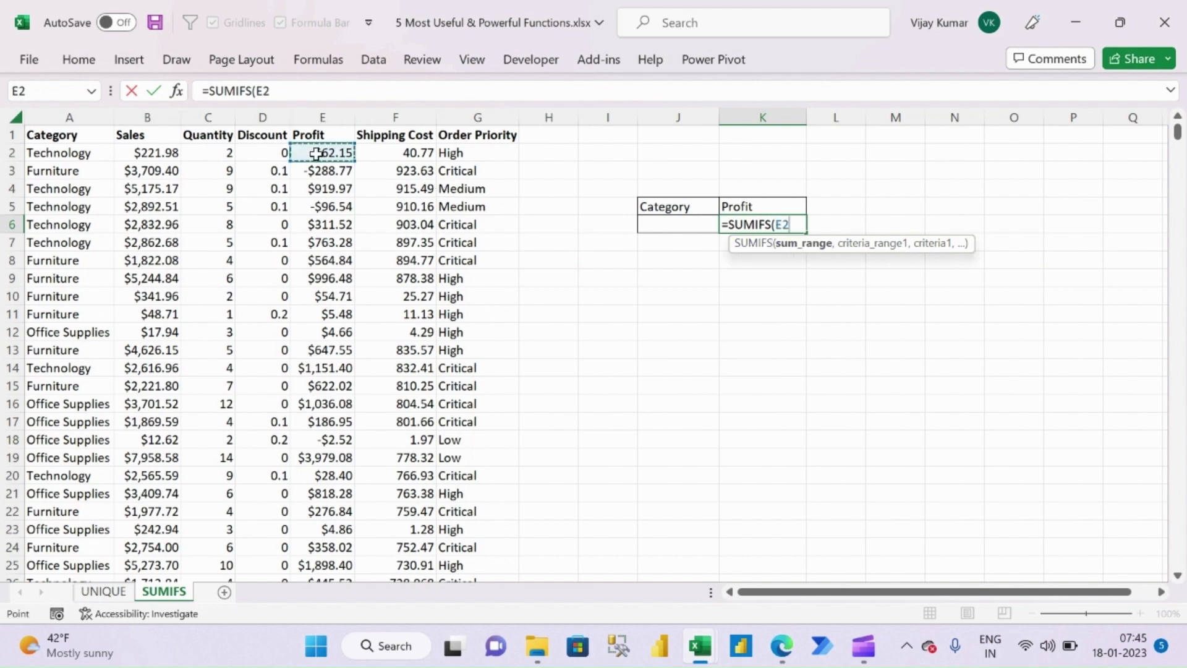
pyautogui.hotkey('ctrl', 'shift', 'Down')
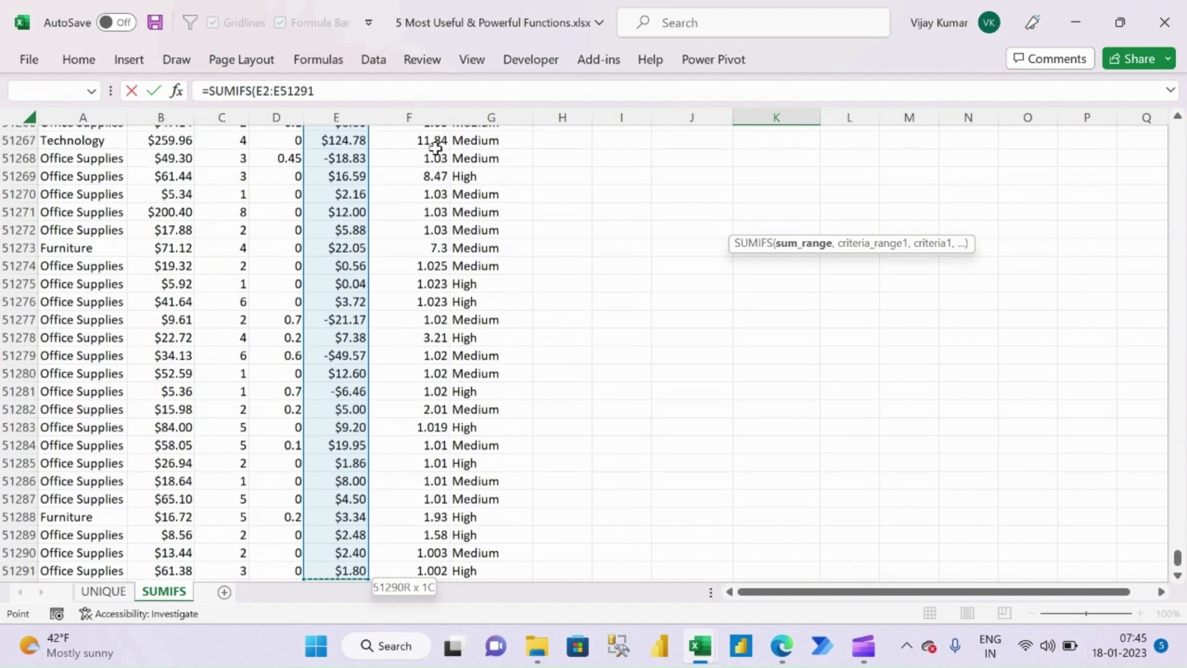
pyautogui.write(',')
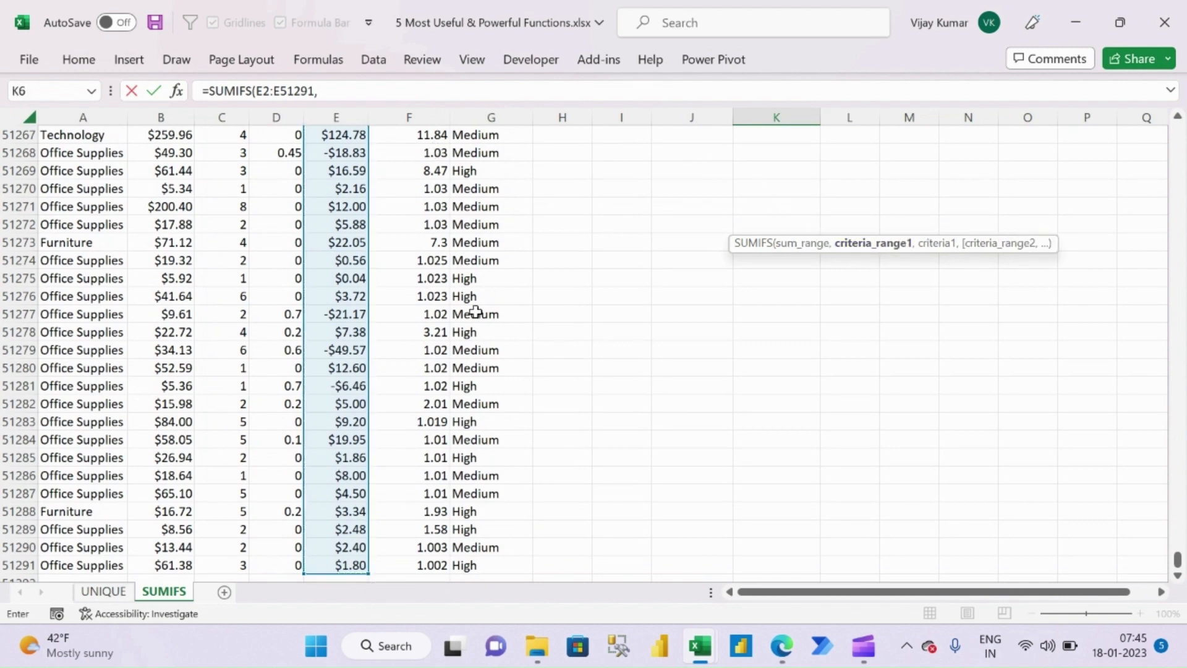
# Complete the SUMIFS formula with the category values A2:A51291 as criteria range and cell J6 as the criterion.
pyautogui.click(66, 564)
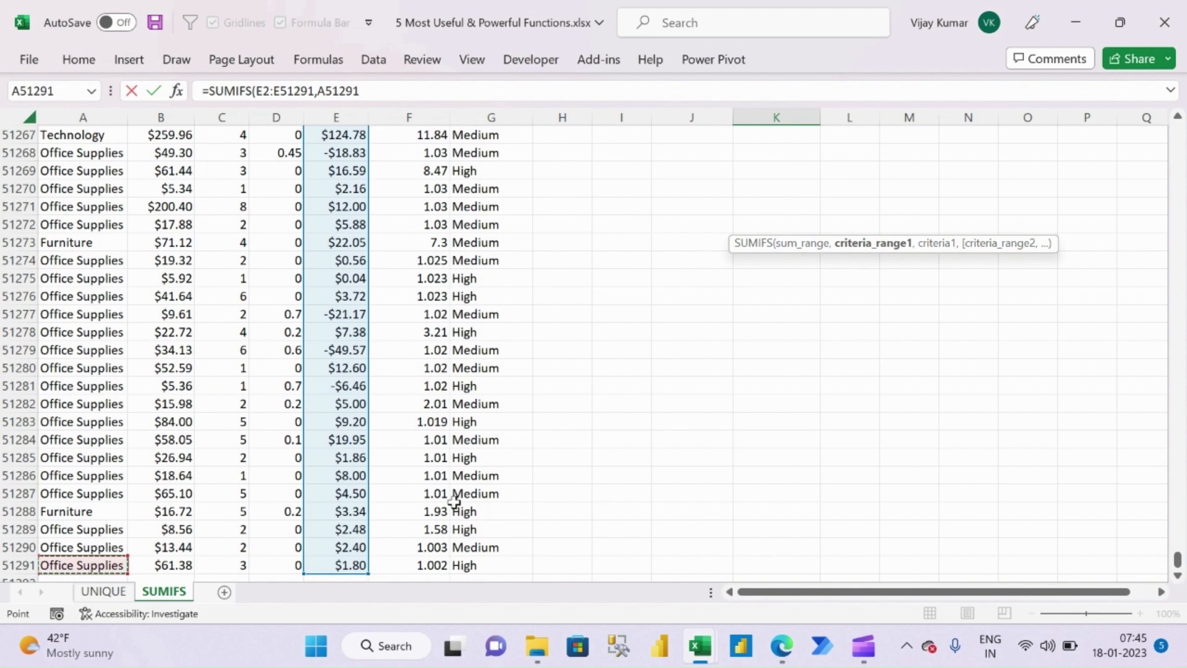
pyautogui.hotkey('ctrl', 'shift', 'Up')
pyautogui.hotkey('shift', 'Down')
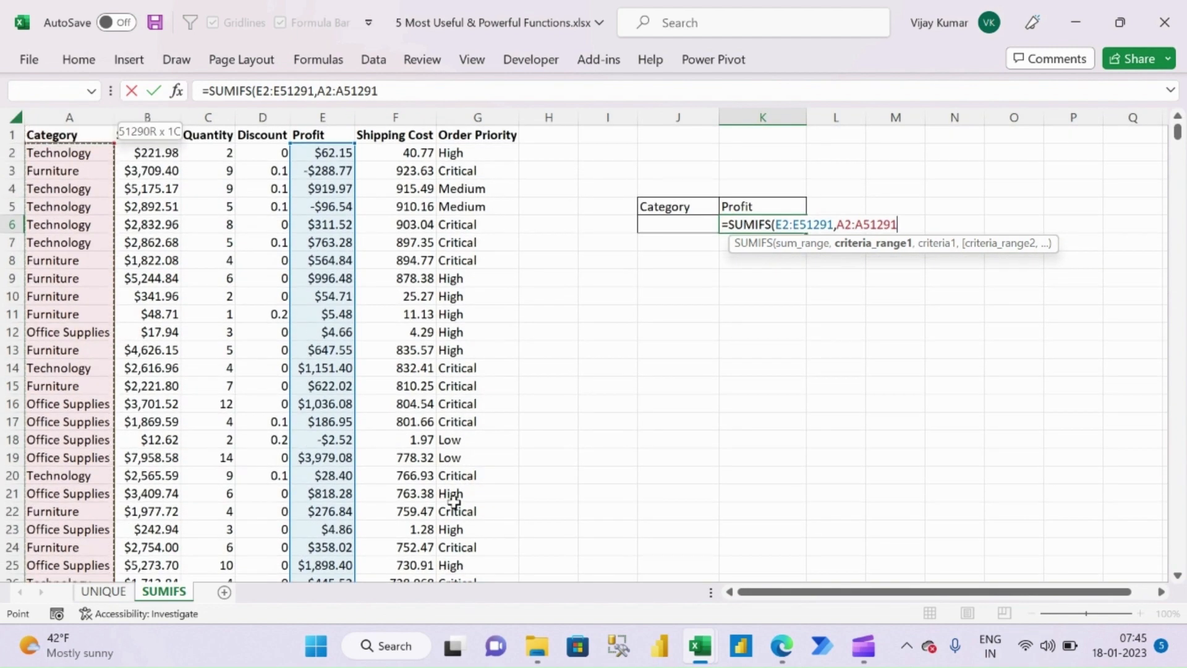
pyautogui.write(',')
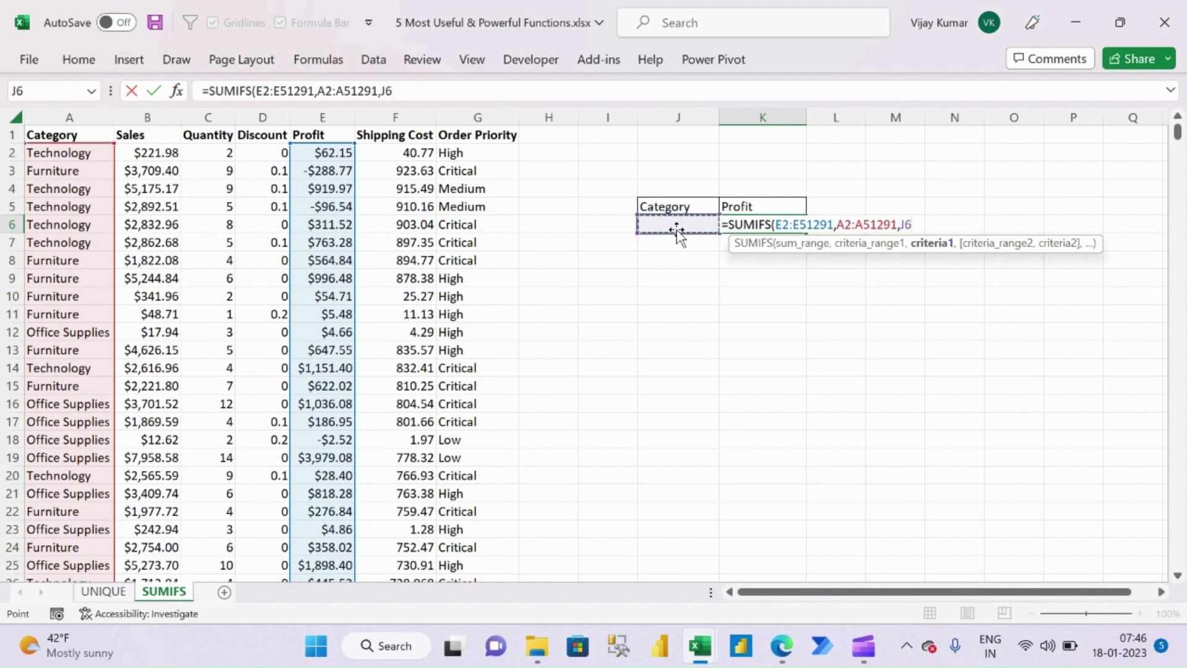
pyautogui.write(')')
pyautogui.press('Return')
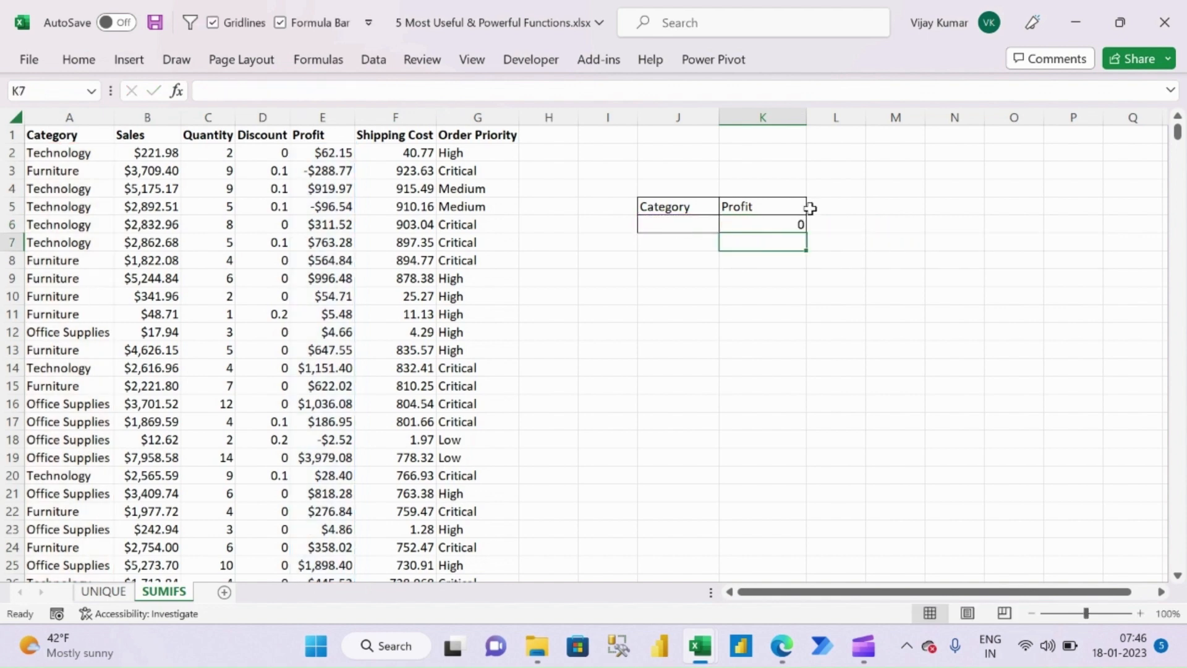
pyautogui.click(670, 226)
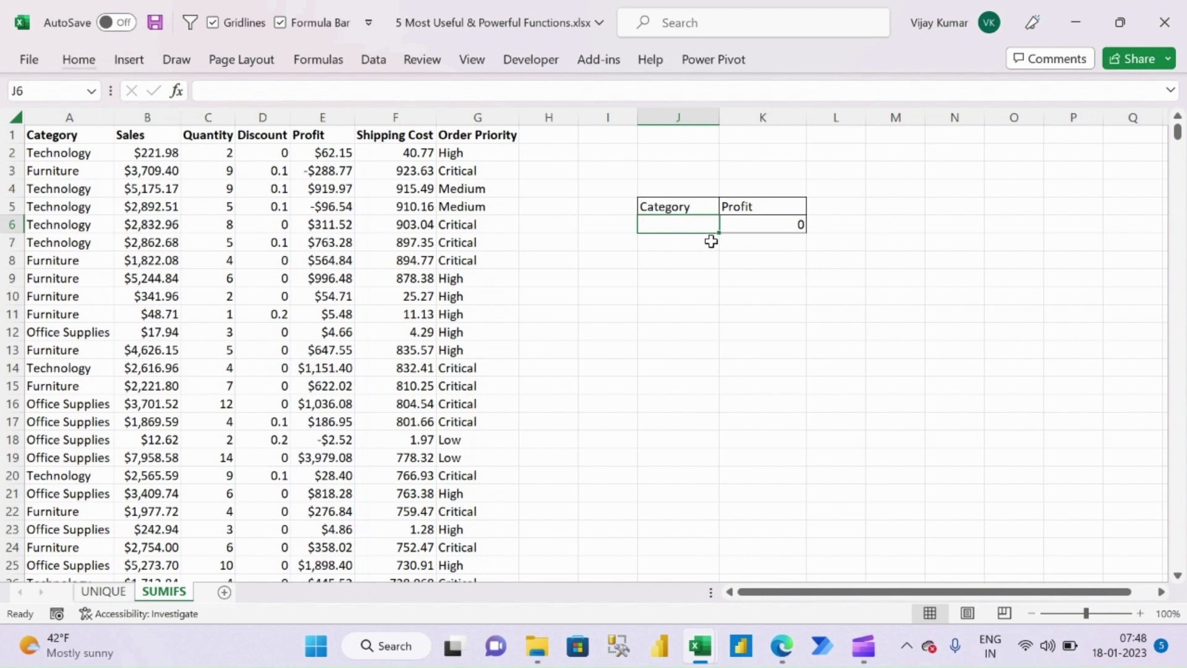
pyautogui.click(751, 226)
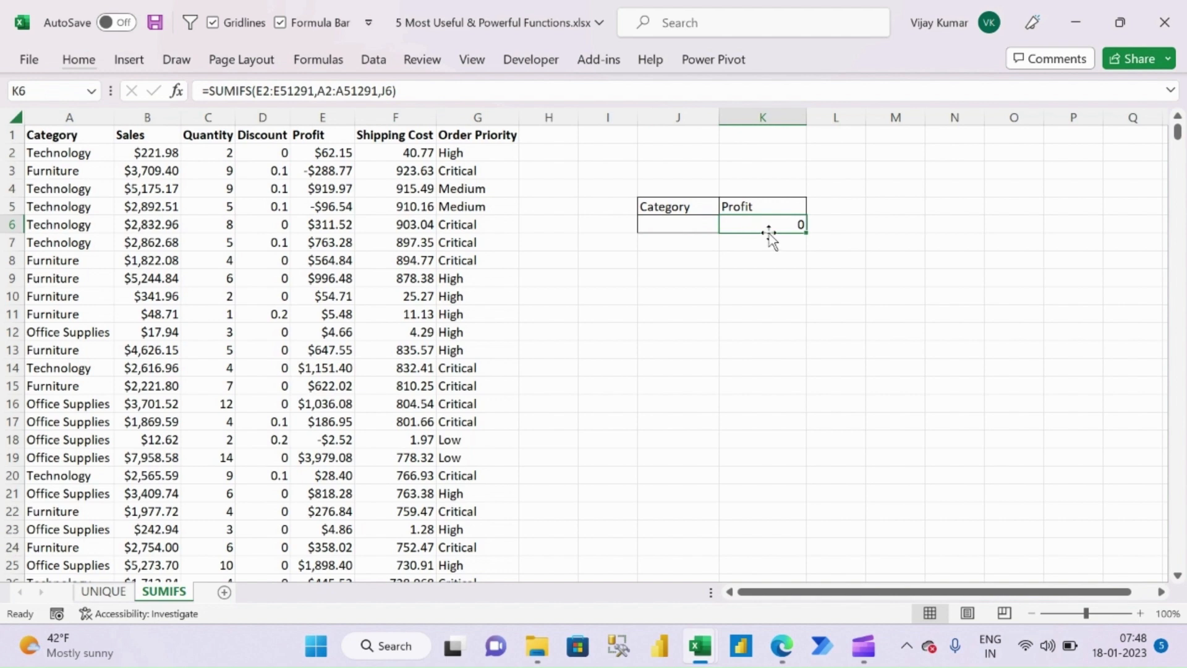
pyautogui.click(689, 226)
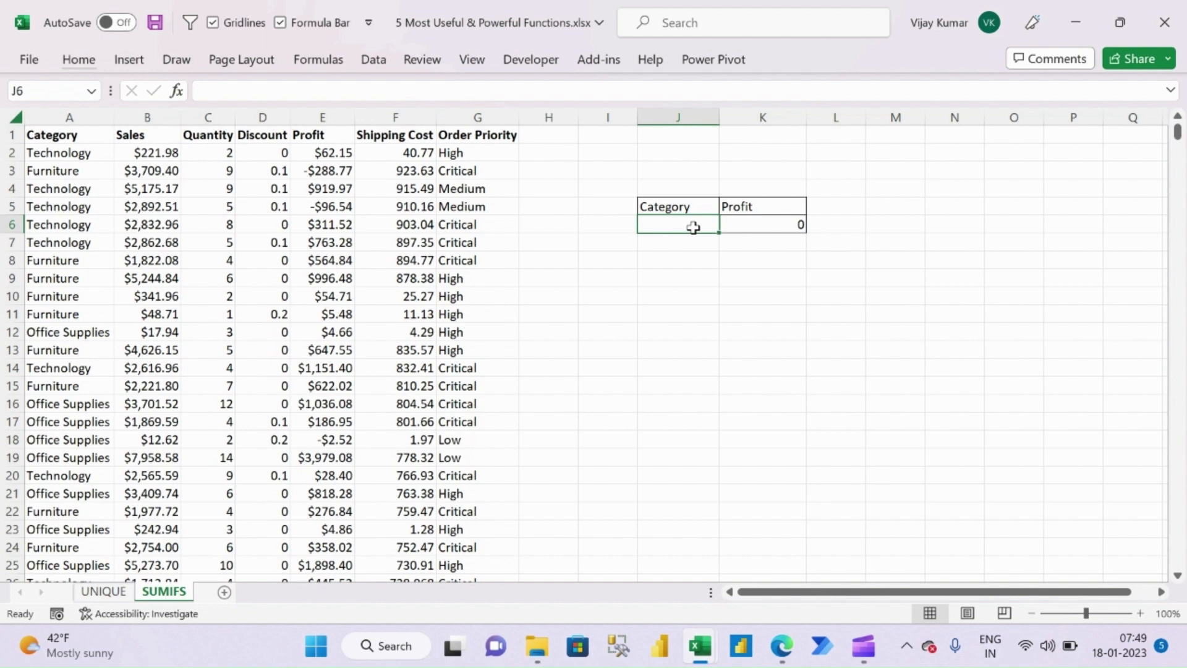
# List the distinct categories from cell N6 downward with a UNIQUE formula over A2:A51291.
pyautogui.click(974, 230)
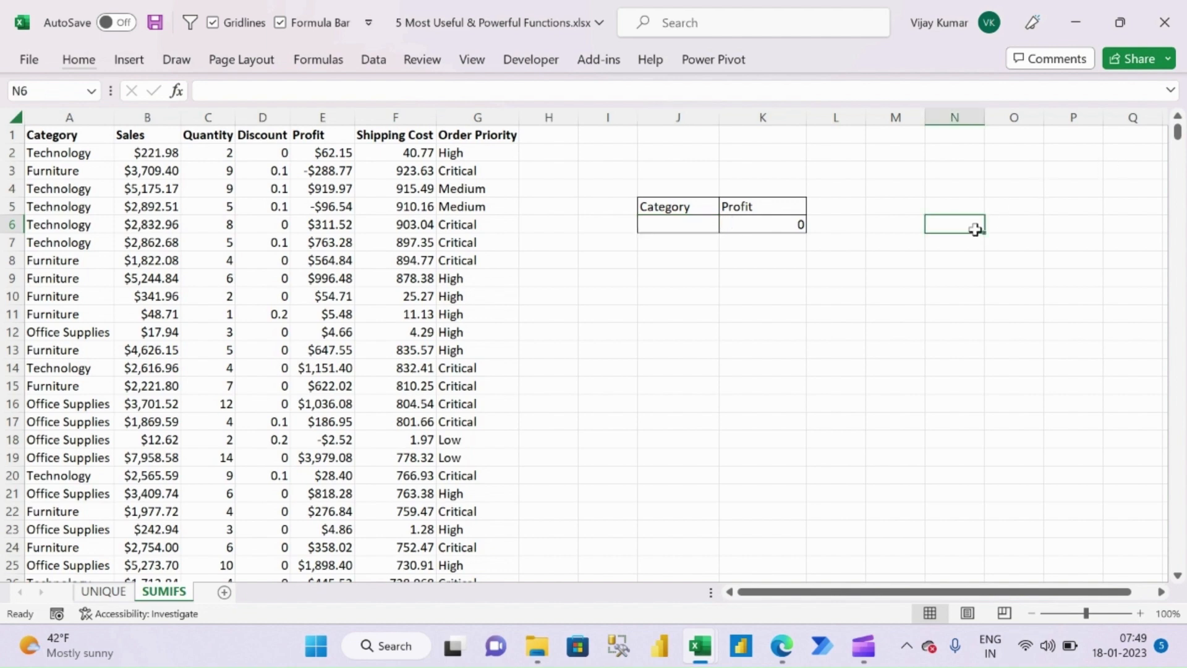
pyautogui.write('=uniqu')
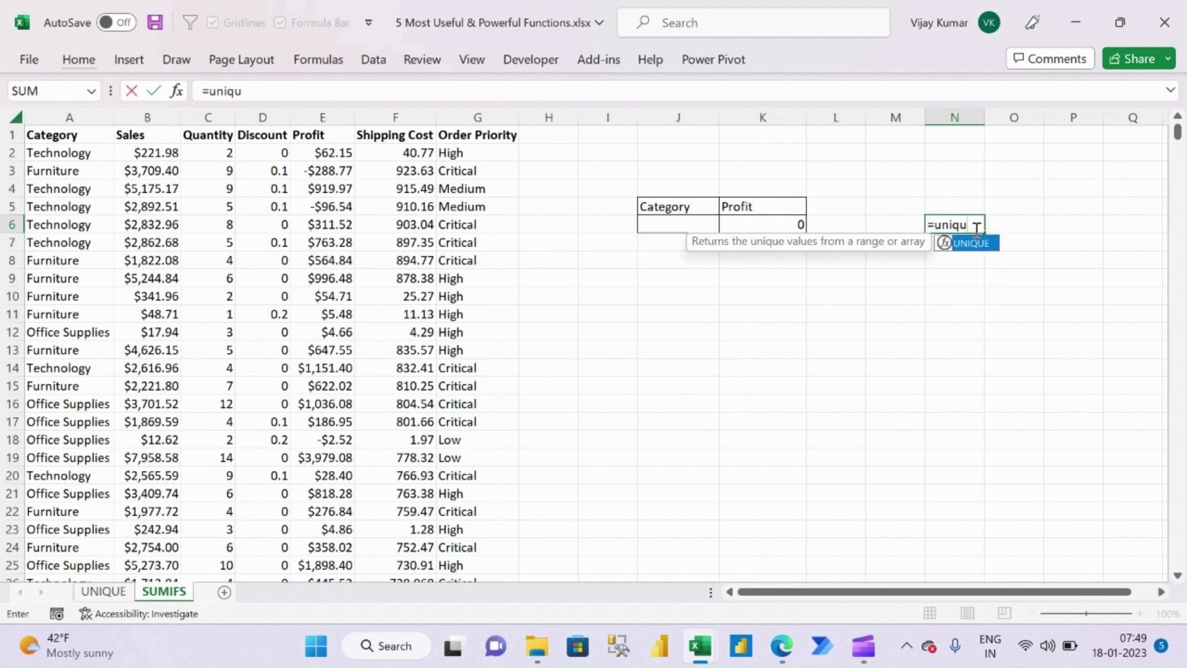
pyautogui.press('Tab')
pyautogui.click(91, 155)
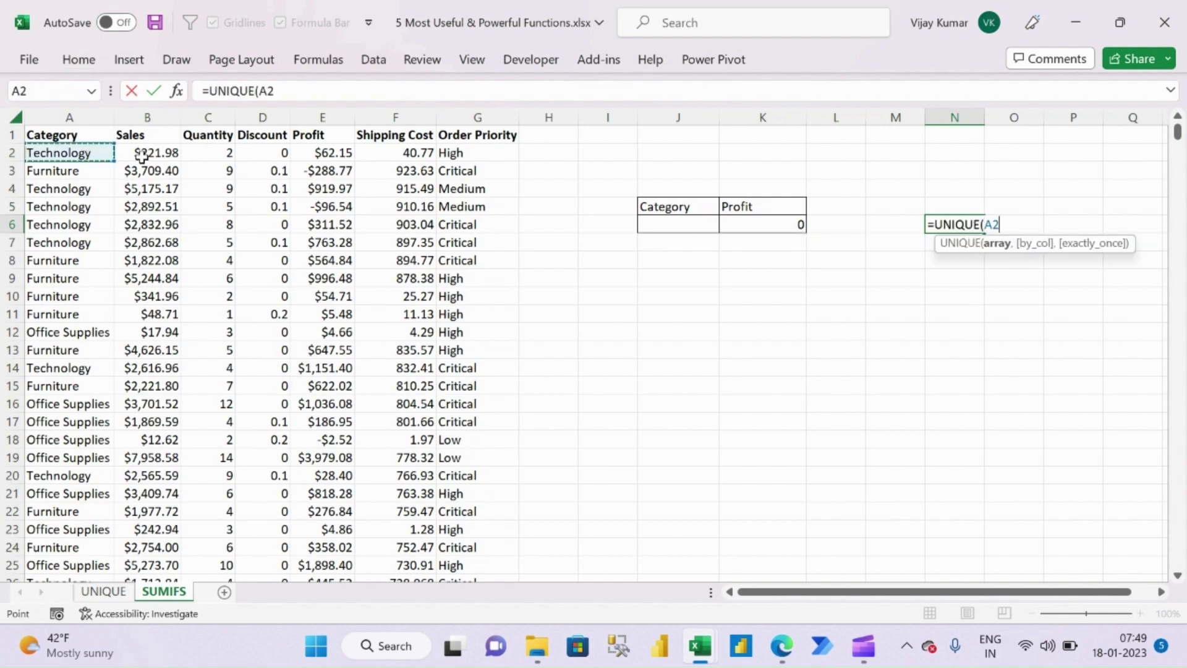
pyautogui.hotkey('ctrl', 'shift', 'Down')
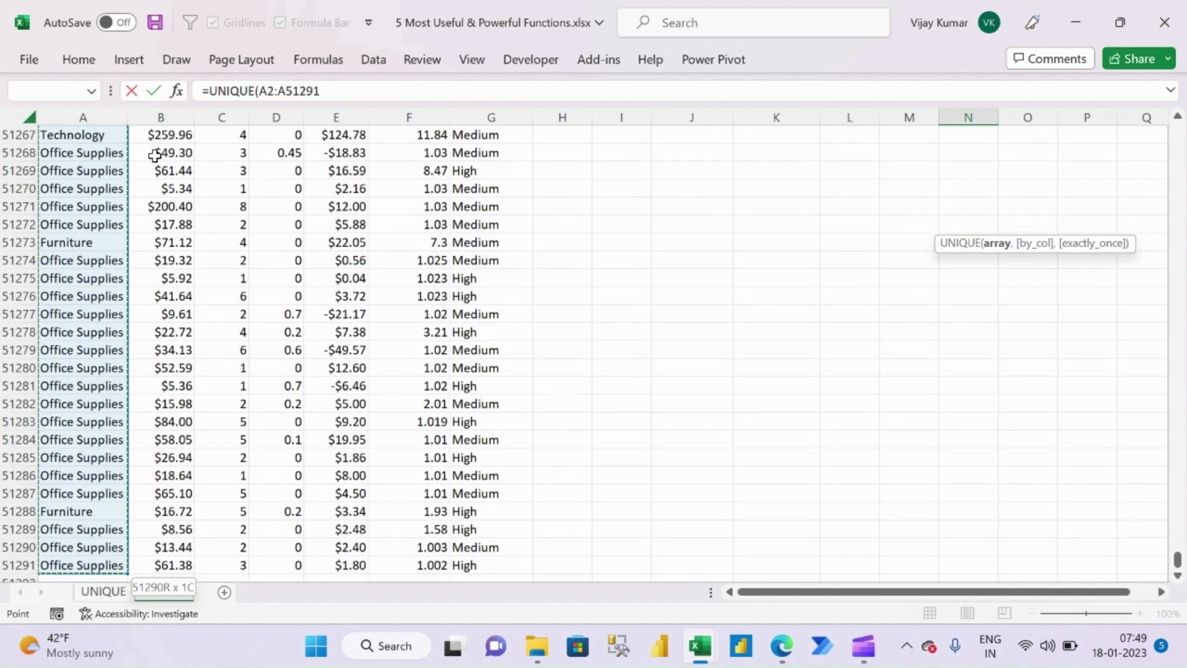
pyautogui.write(')')
pyautogui.press('Return')
pyautogui.hotkey('ctrl', 'Up')
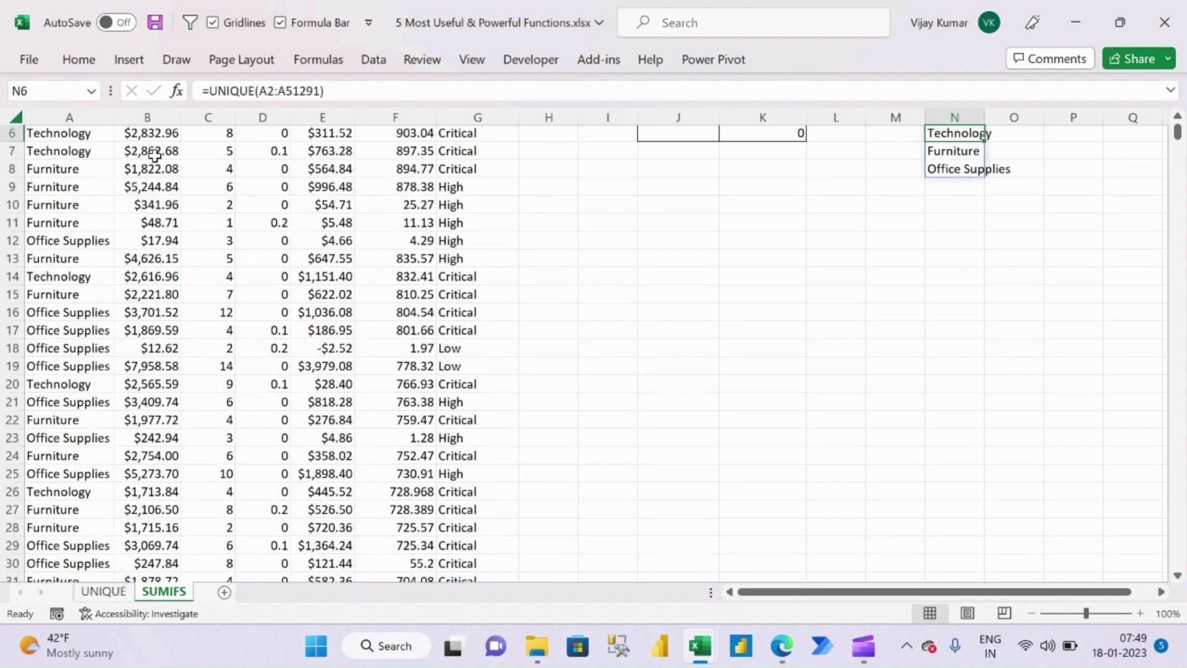
pyautogui.hotkey('ctrl', 'Up')
pyautogui.hotkey('ctrl', 'Down')
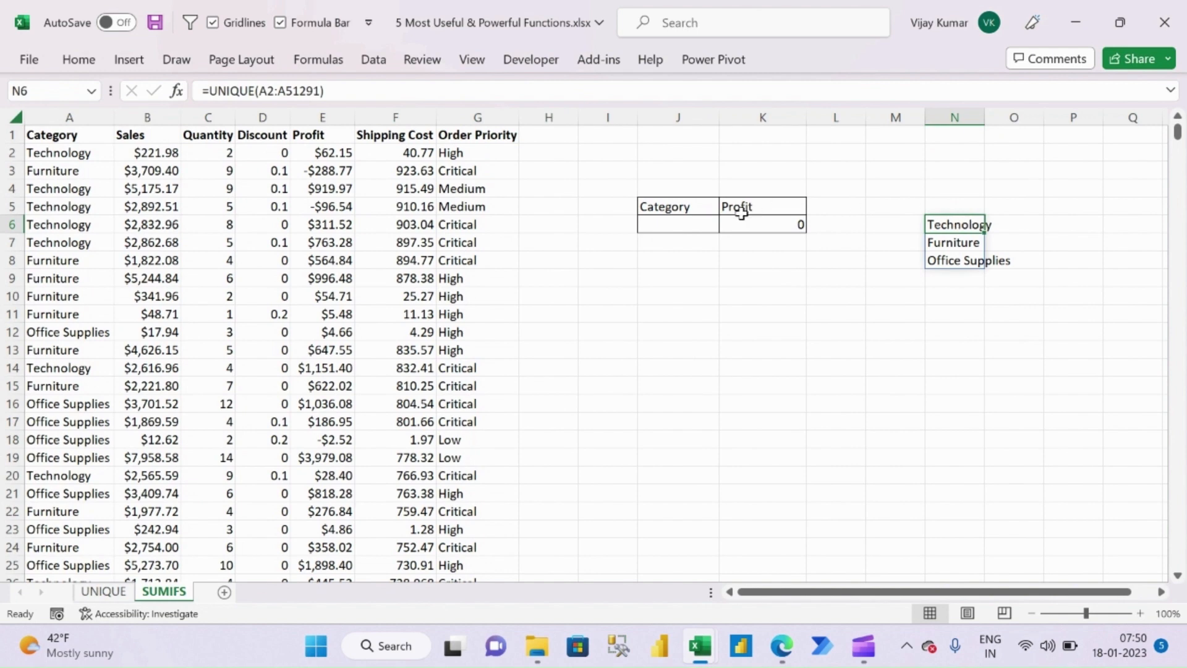
# Add list data validation to cell J6 with the distinct categories in N6:N8 as the source.
pyautogui.click(696, 223)
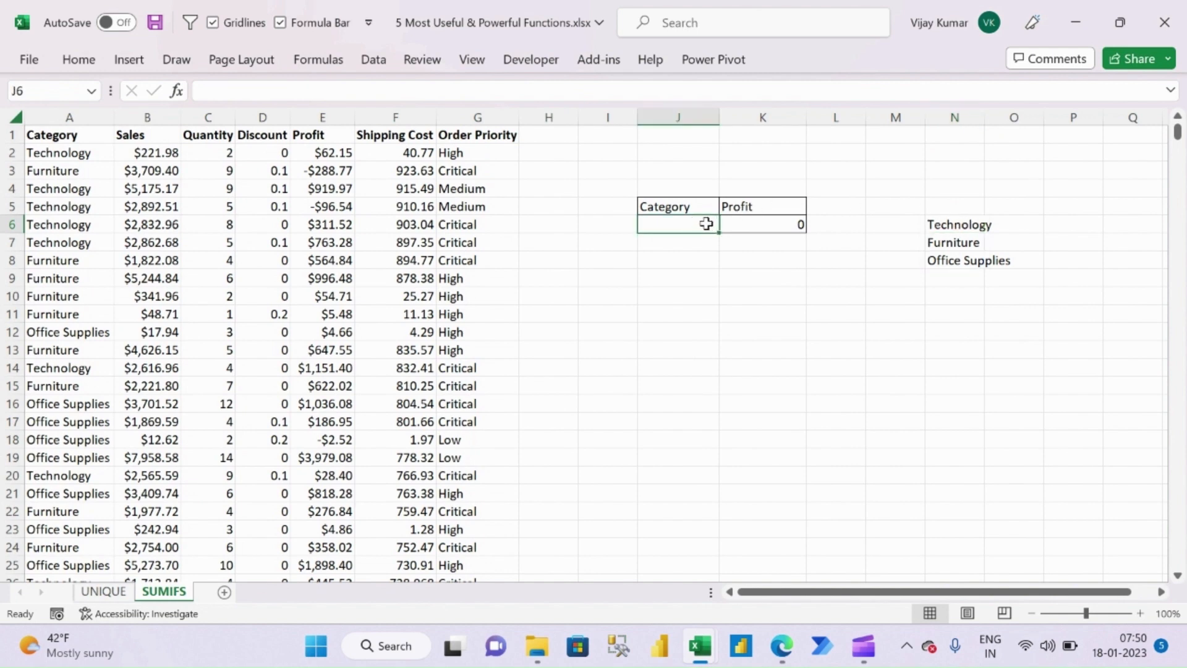
pyautogui.press('alt')
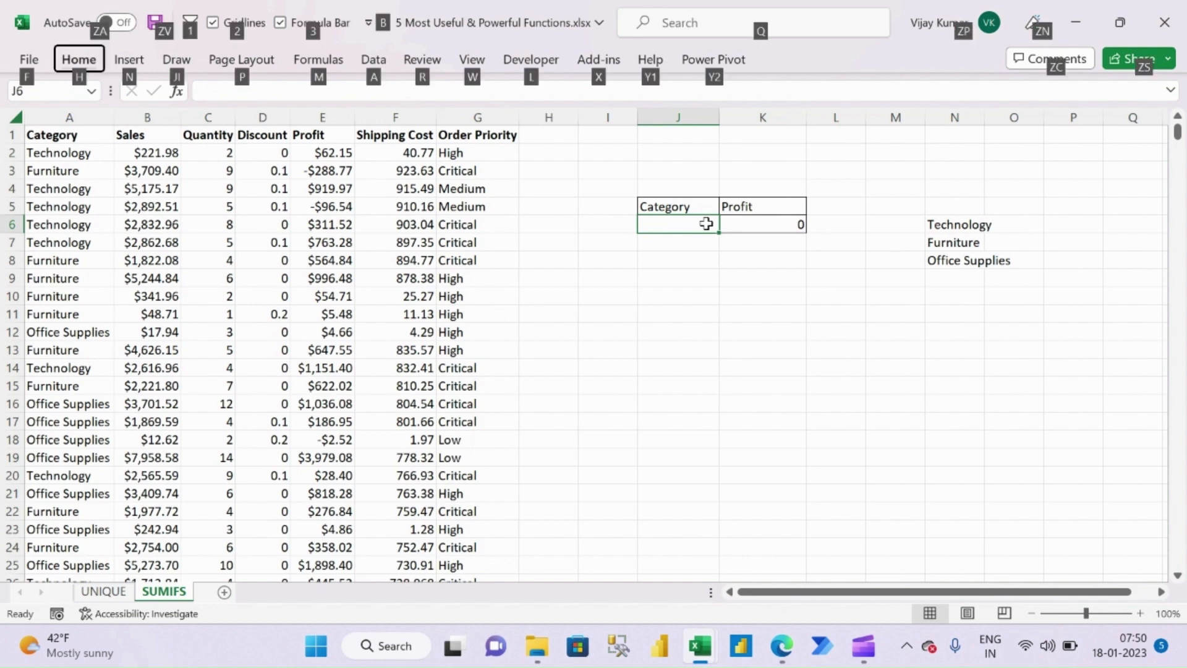
pyautogui.press('d')
pyautogui.press('l')
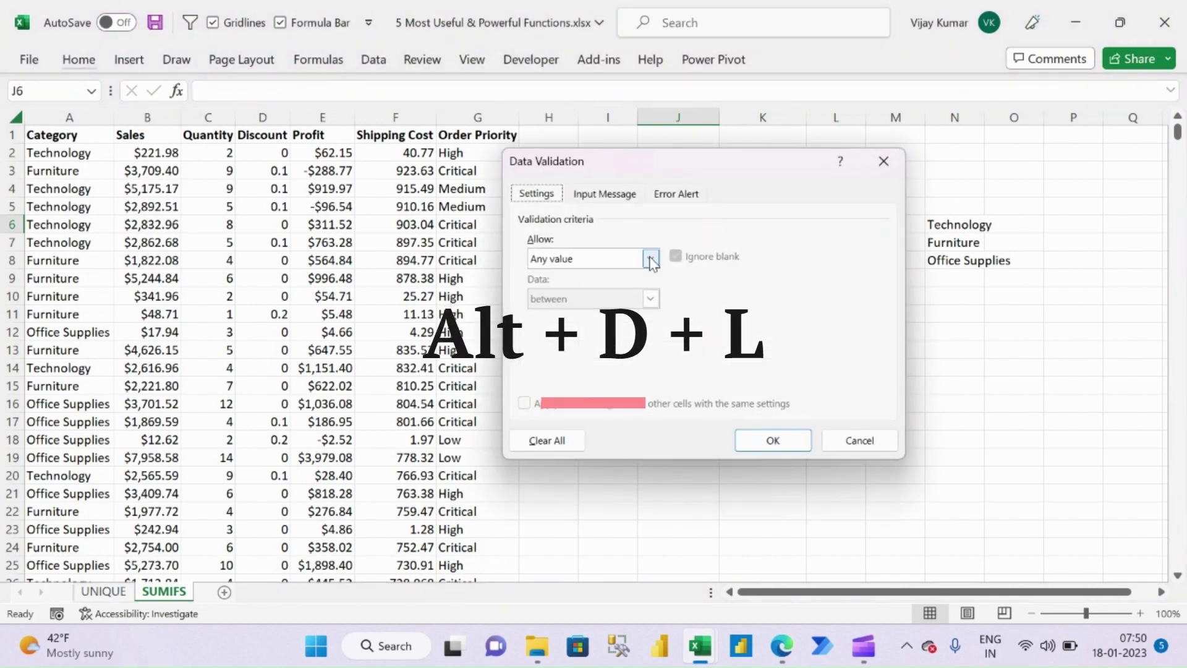
pyautogui.click(651, 259)
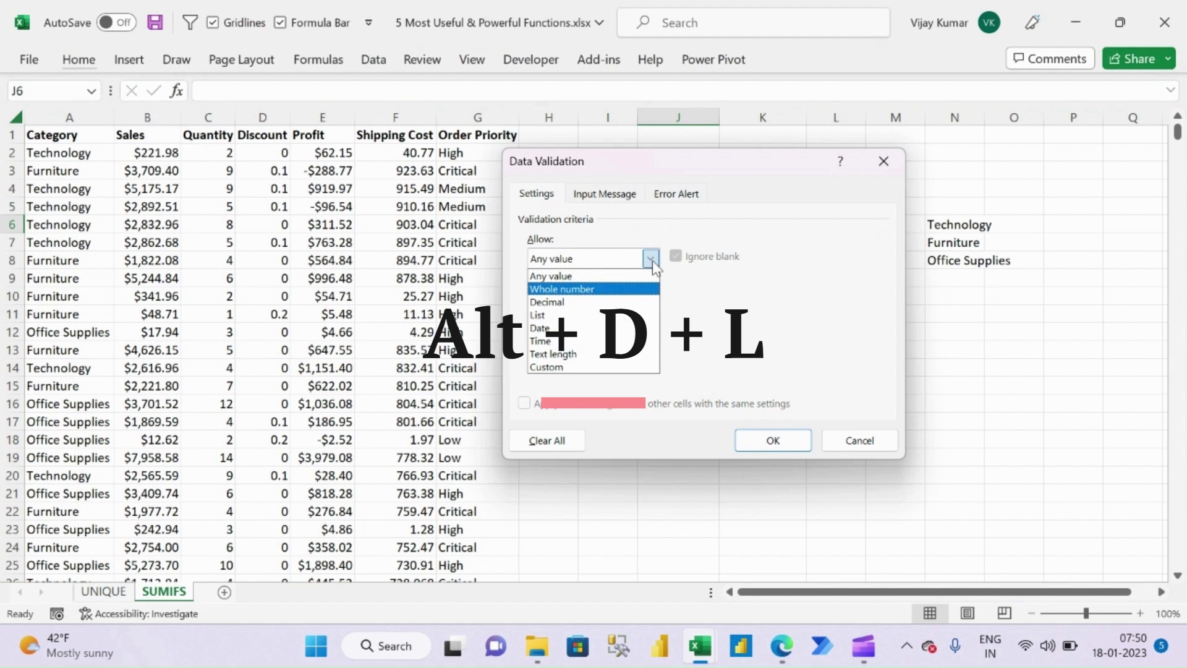
pyautogui.click(556, 315)
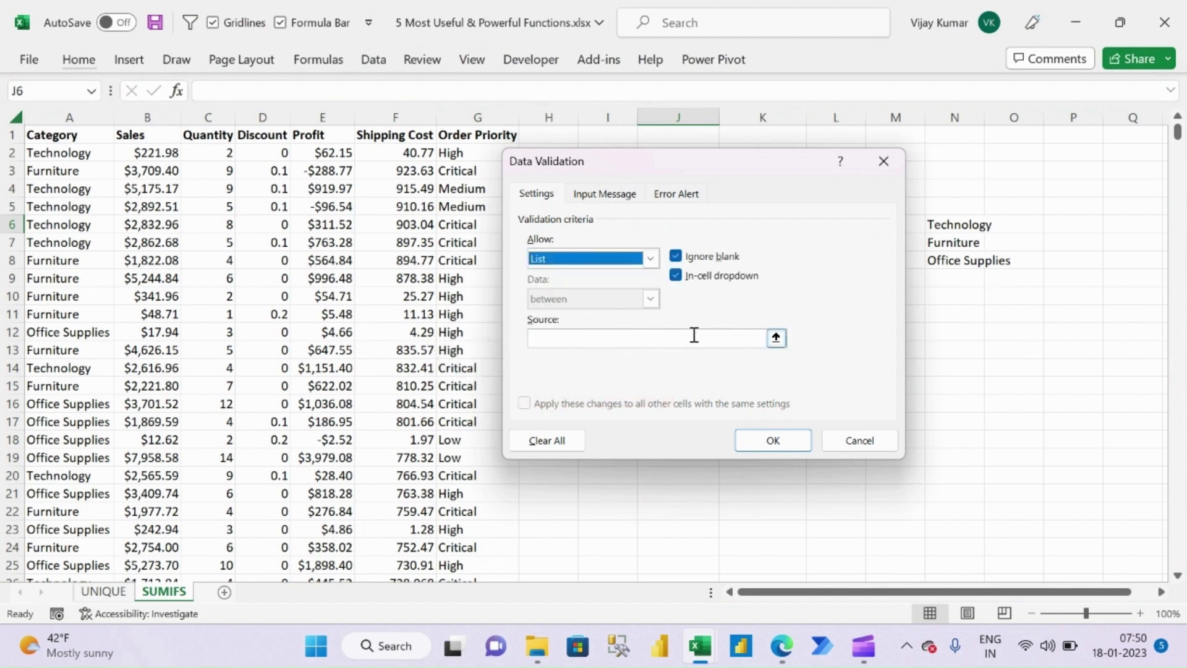
pyautogui.click(560, 339)
pyautogui.moveTo(955, 227); pyautogui.dragTo(957, 262)
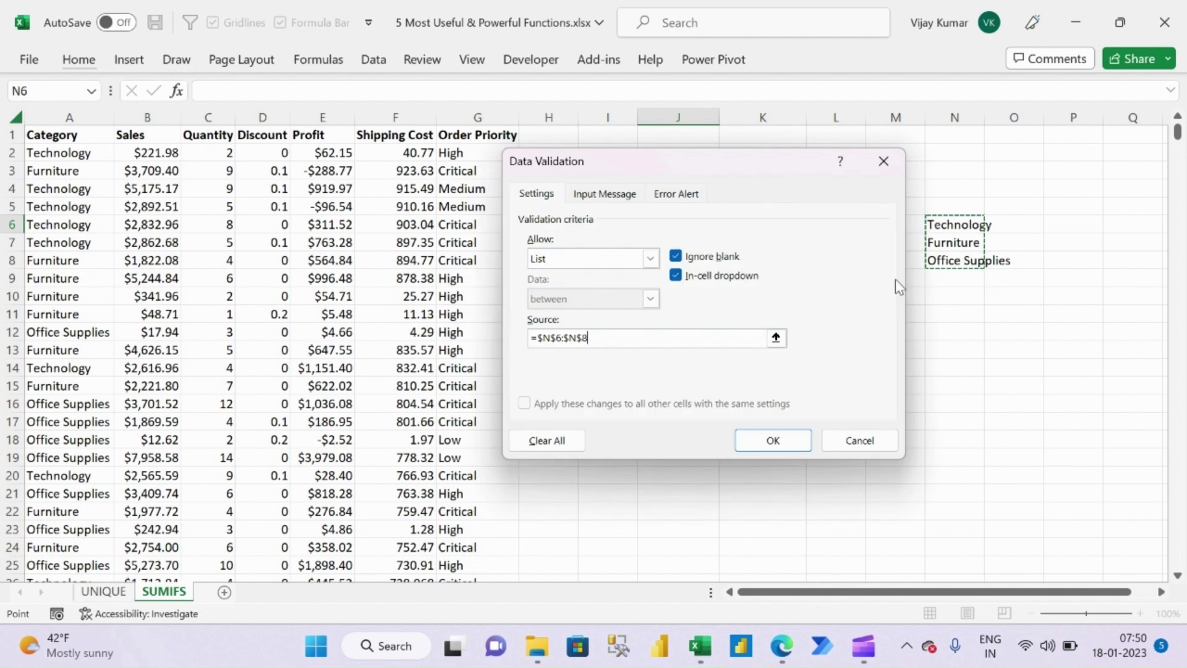
pyautogui.click(793, 443)
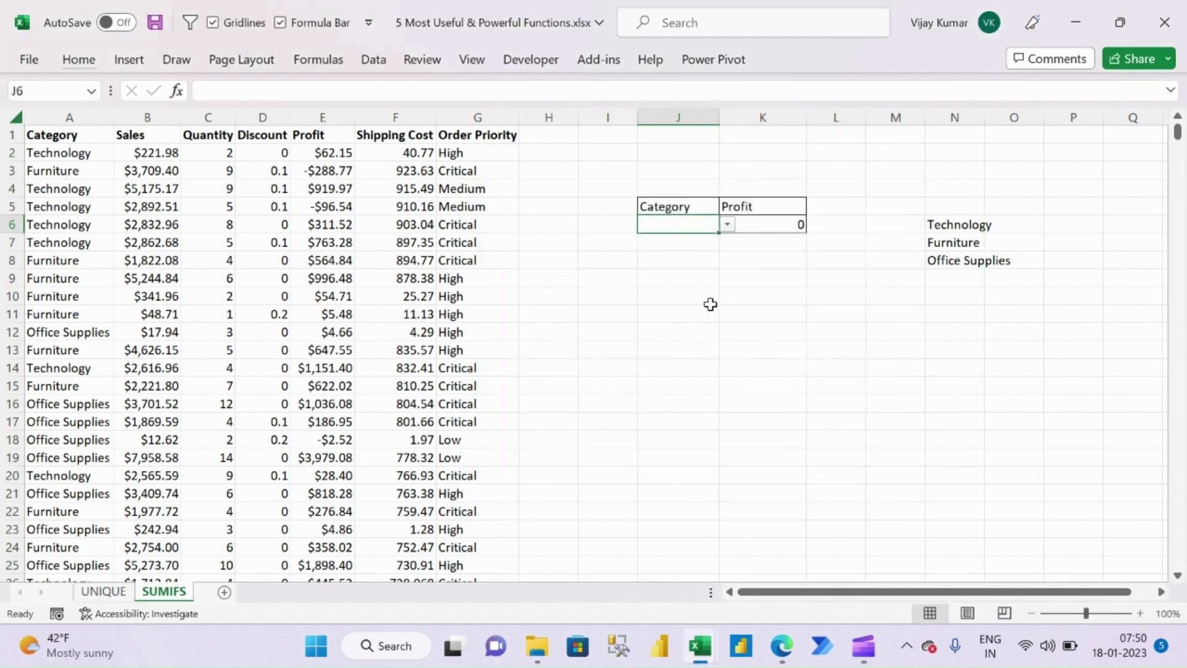
# Choose Technology from the category list in J6 and widen column K to fit the profit total.
pyautogui.click(727, 225)
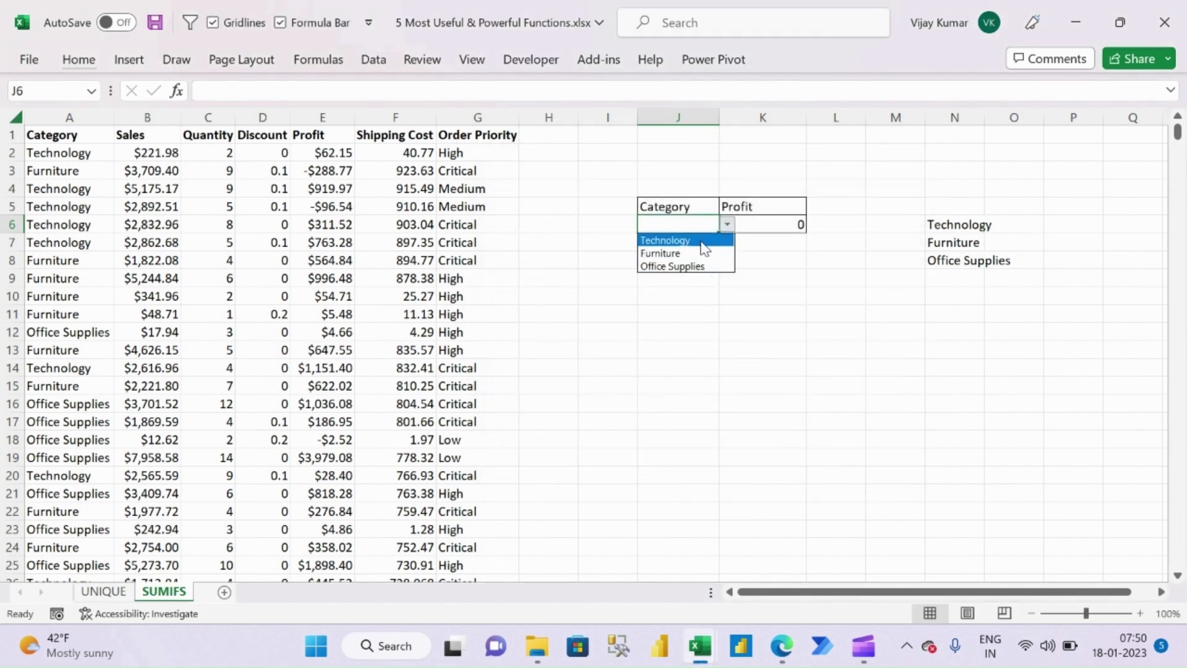
pyautogui.click(677, 241)
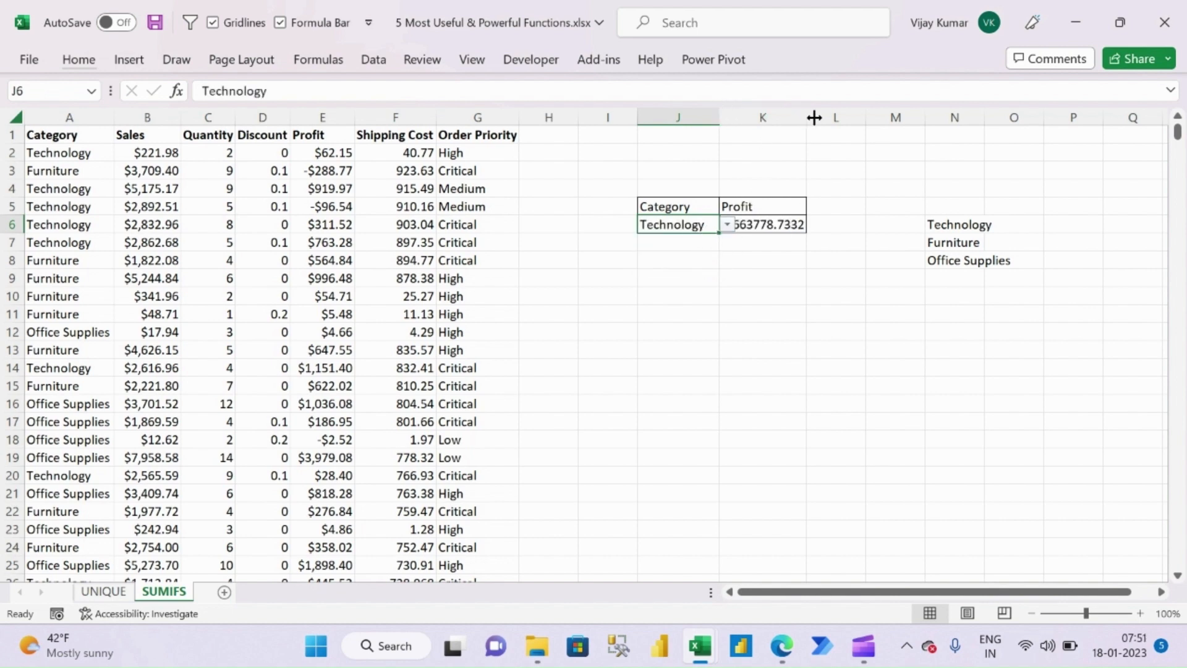
pyautogui.moveTo(814, 117); pyautogui.dragTo(824, 118)
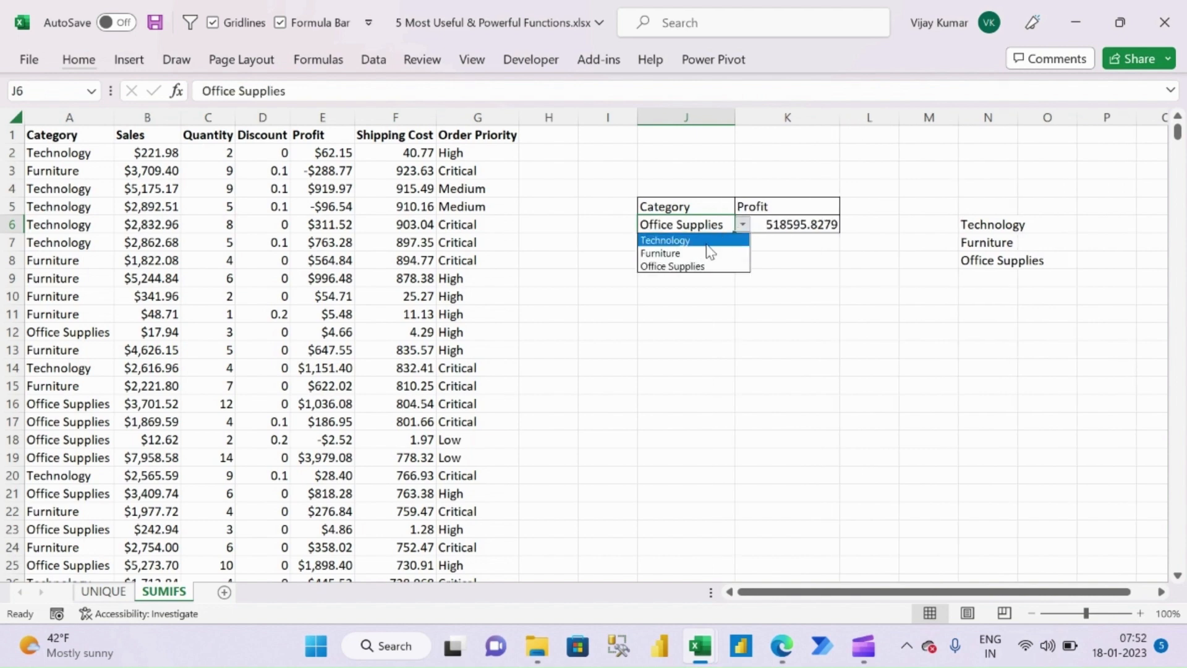
pyautogui.click(706, 245)
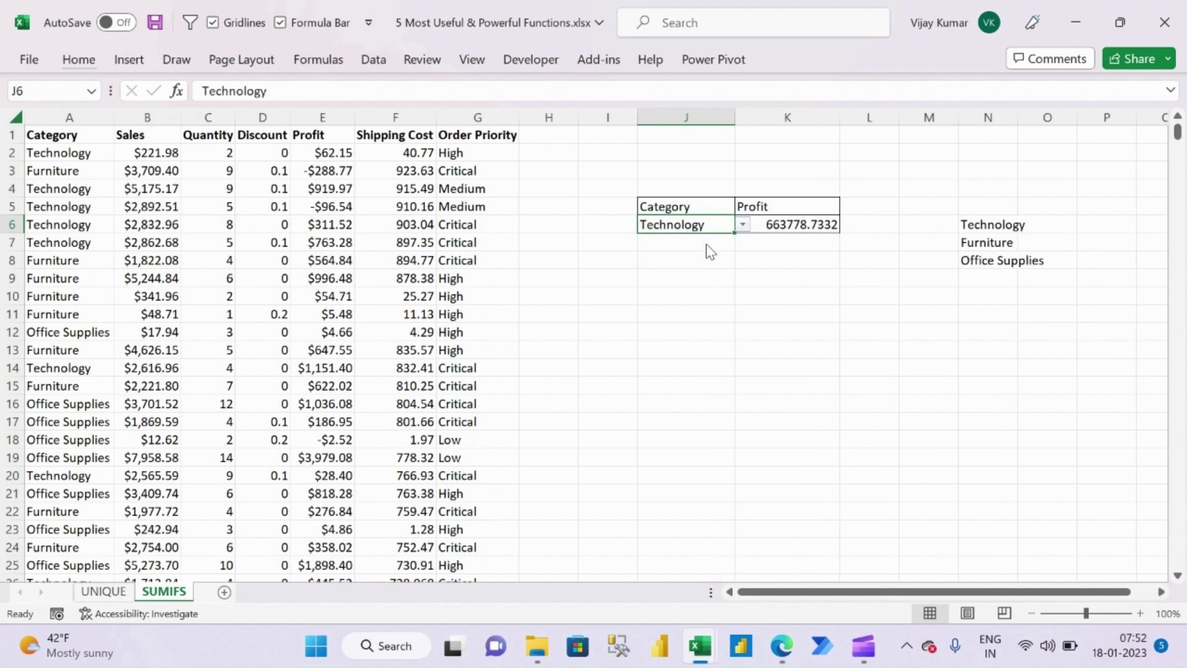
# Test the category list in J6 with Furniture, Office Supplies and Technology, then review the SUMIFS formula in K6 with Furniture selected.
pyautogui.click(727, 225)
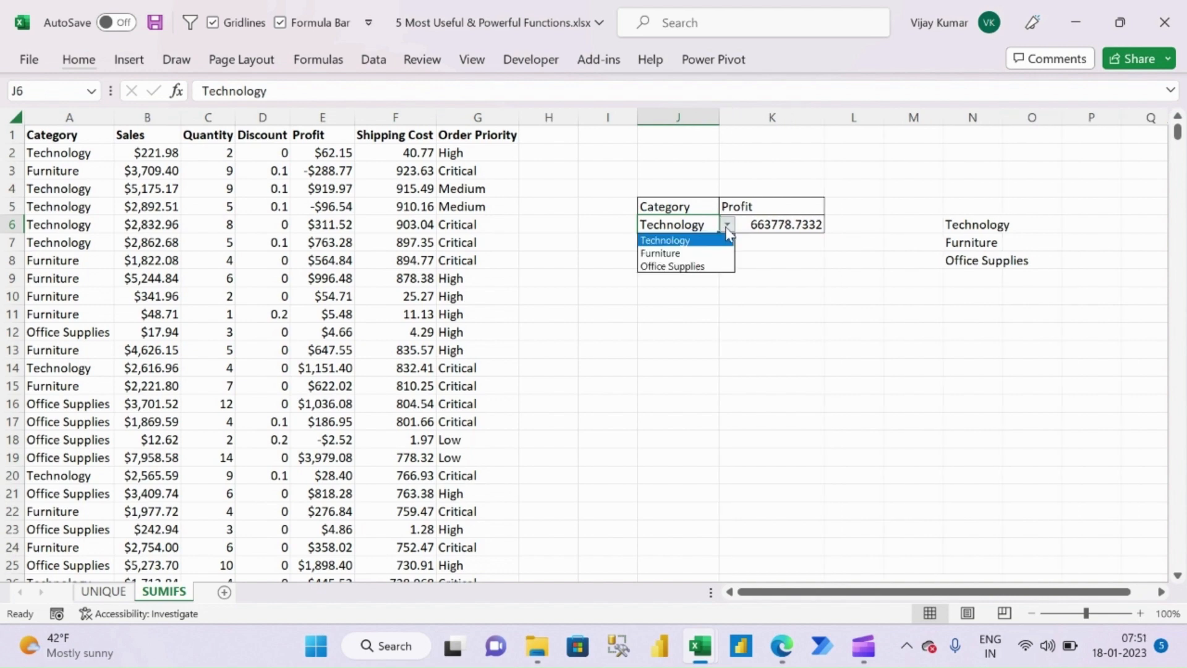
pyautogui.click(688, 252)
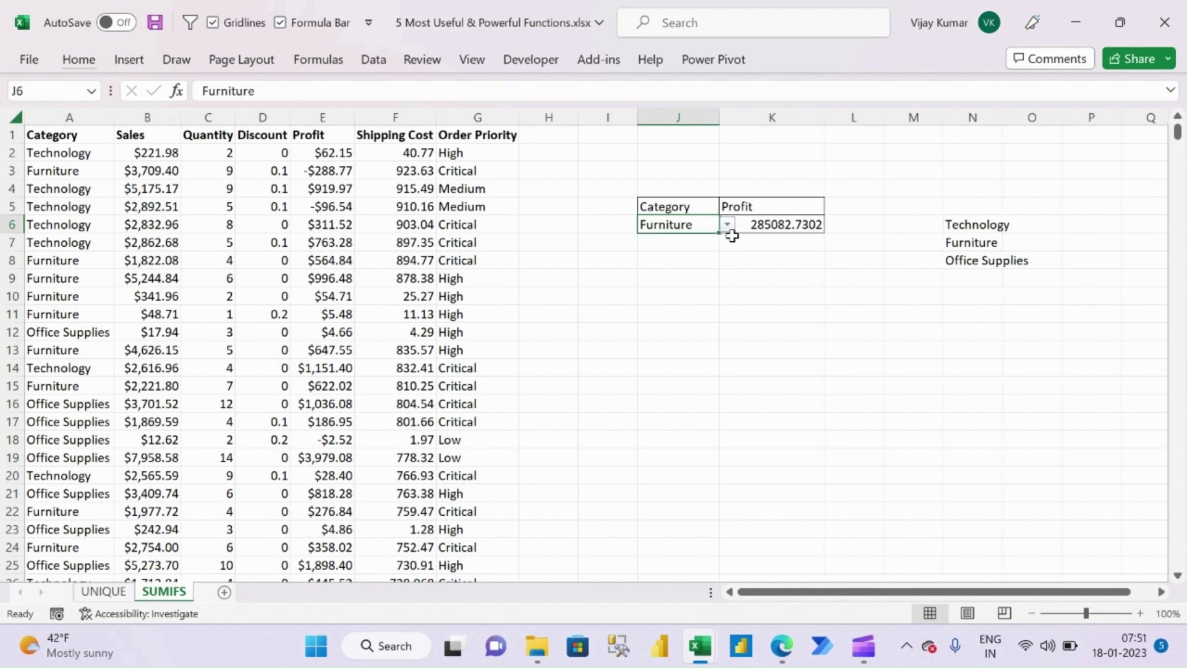
pyautogui.click(726, 227)
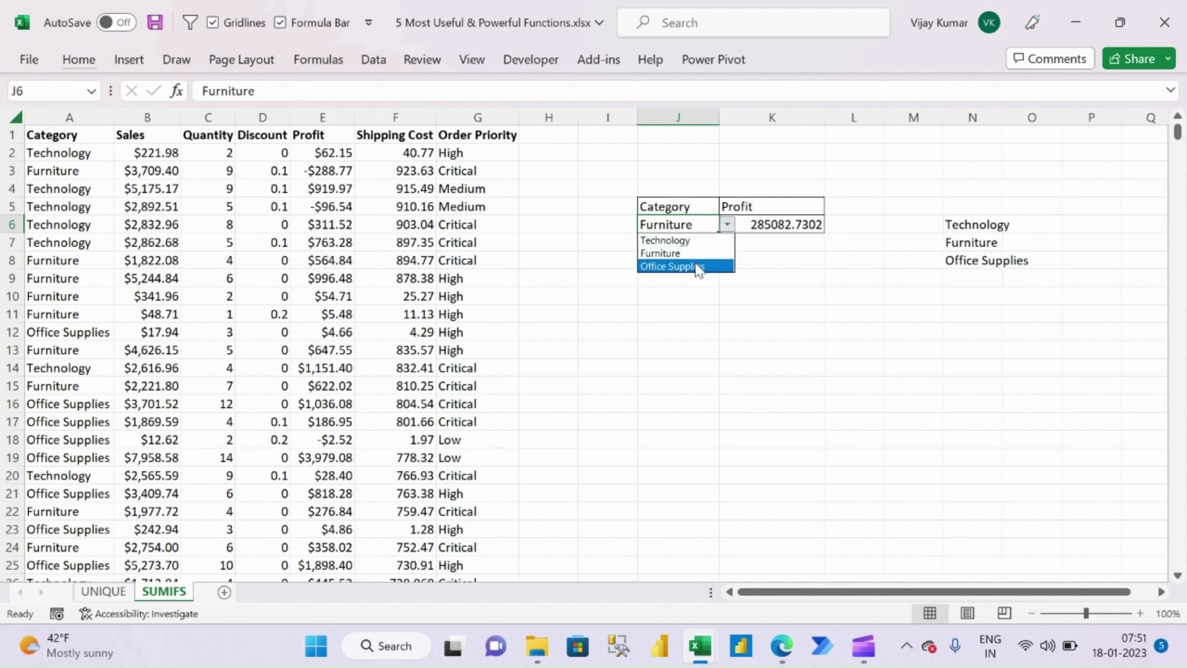
pyautogui.click(695, 266)
pyautogui.click(729, 225)
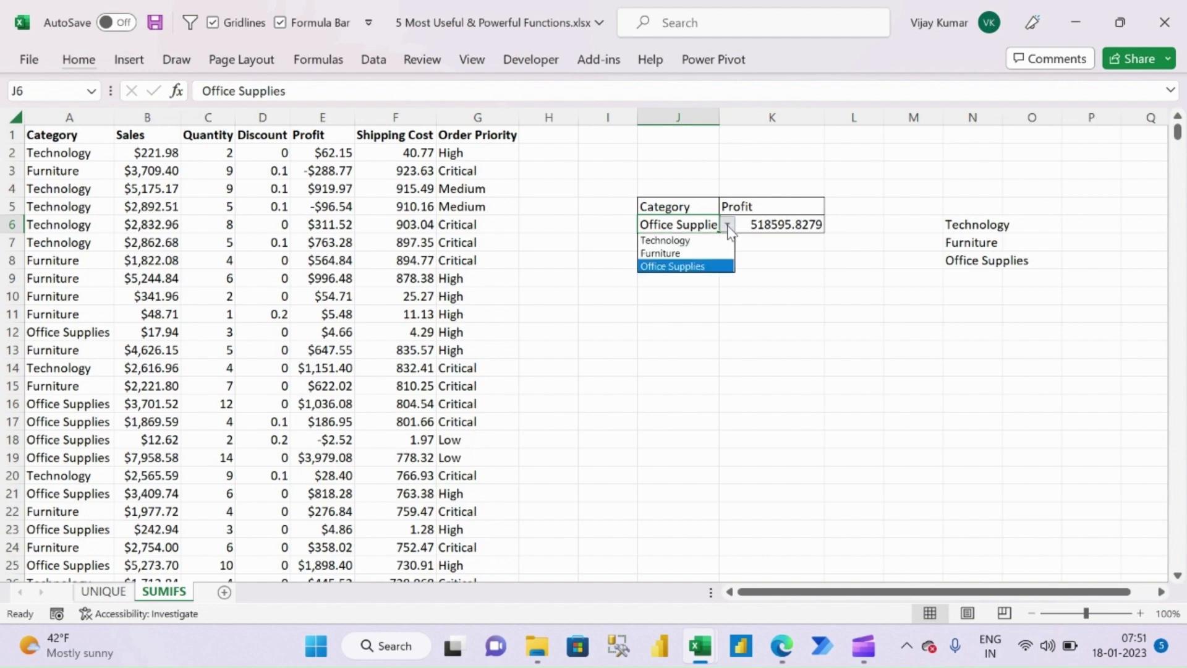
pyautogui.click(693, 241)
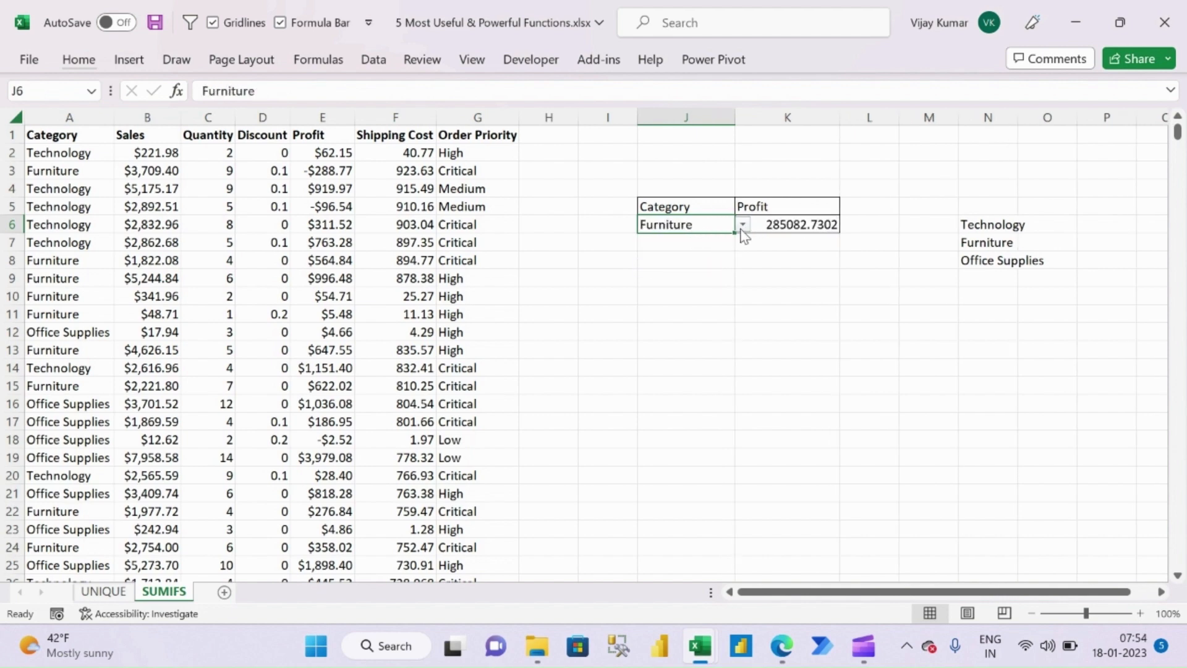
pyautogui.click(787, 226)
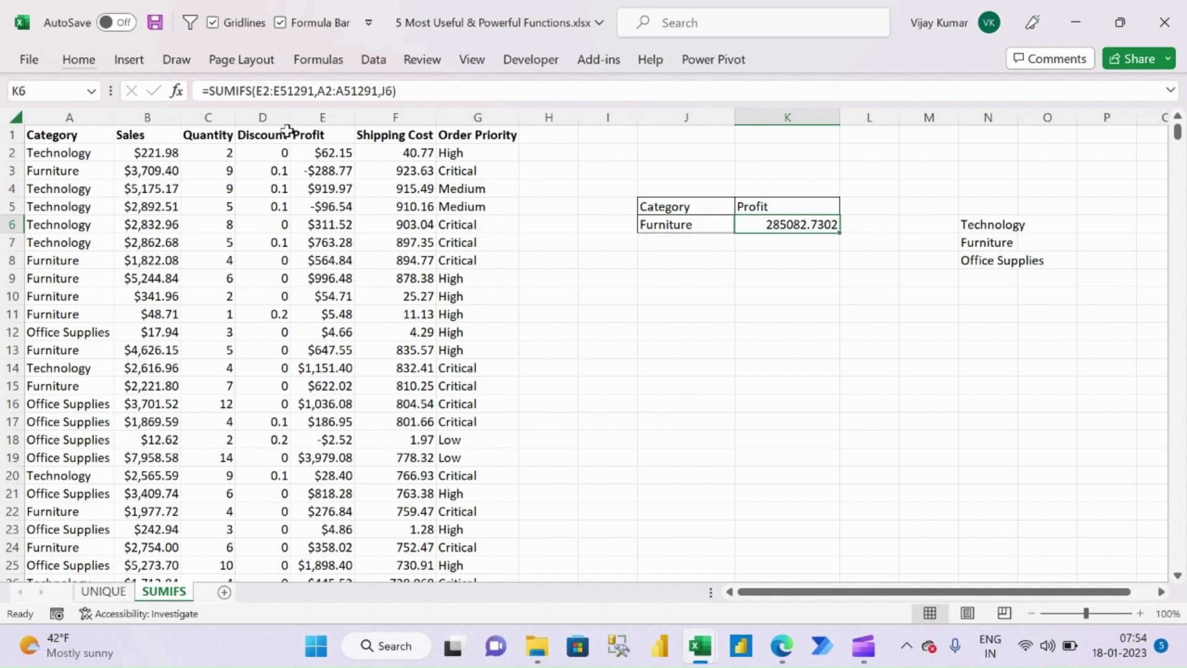
pyautogui.click(671, 222)
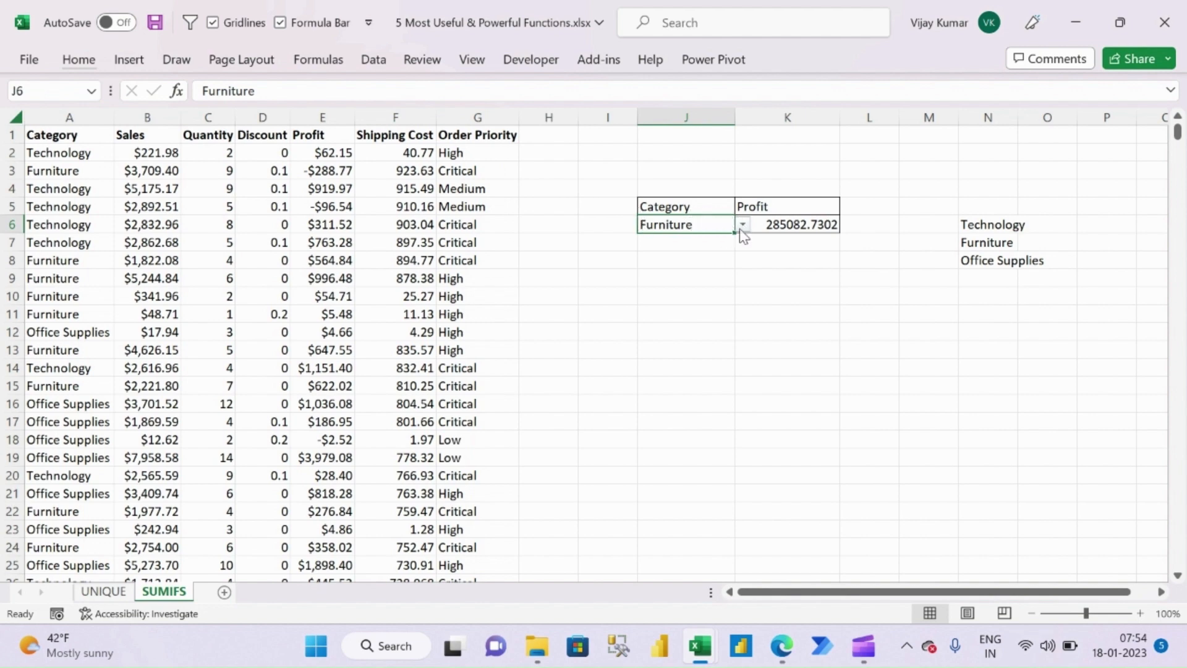
# Copy the Order Priority heading from G1 to I5 and make the Category and Profit headings in J5:K5 bold.
pyautogui.click(488, 136)
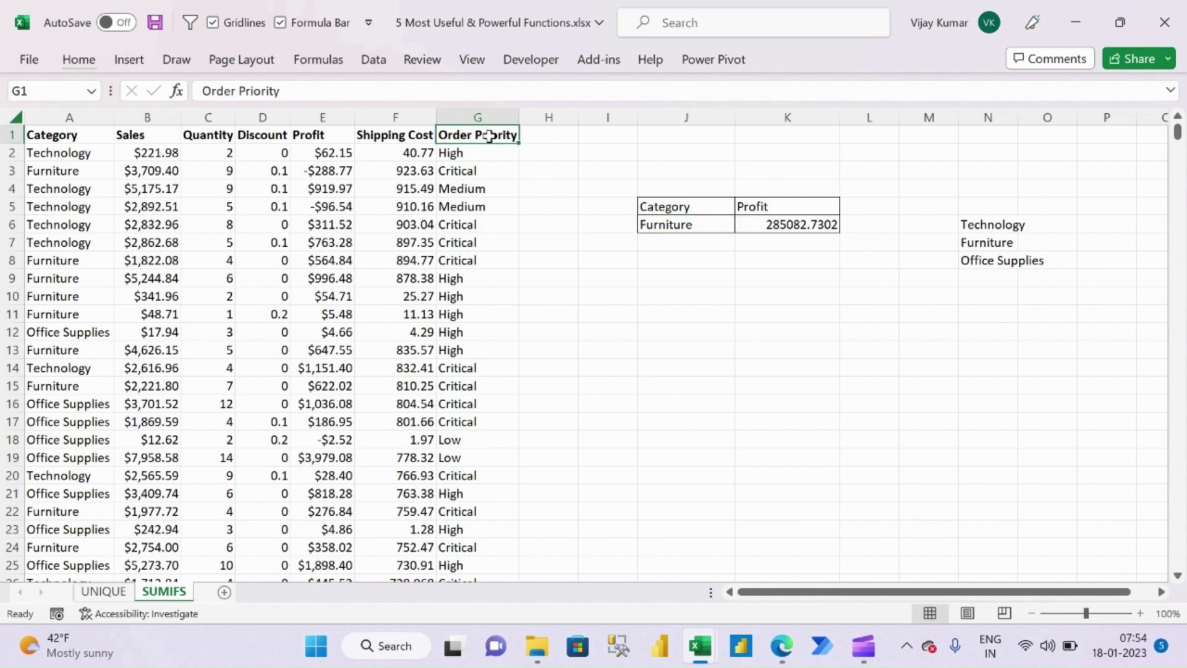
pyautogui.moveTo(489, 136); pyautogui.dragTo(605, 207)
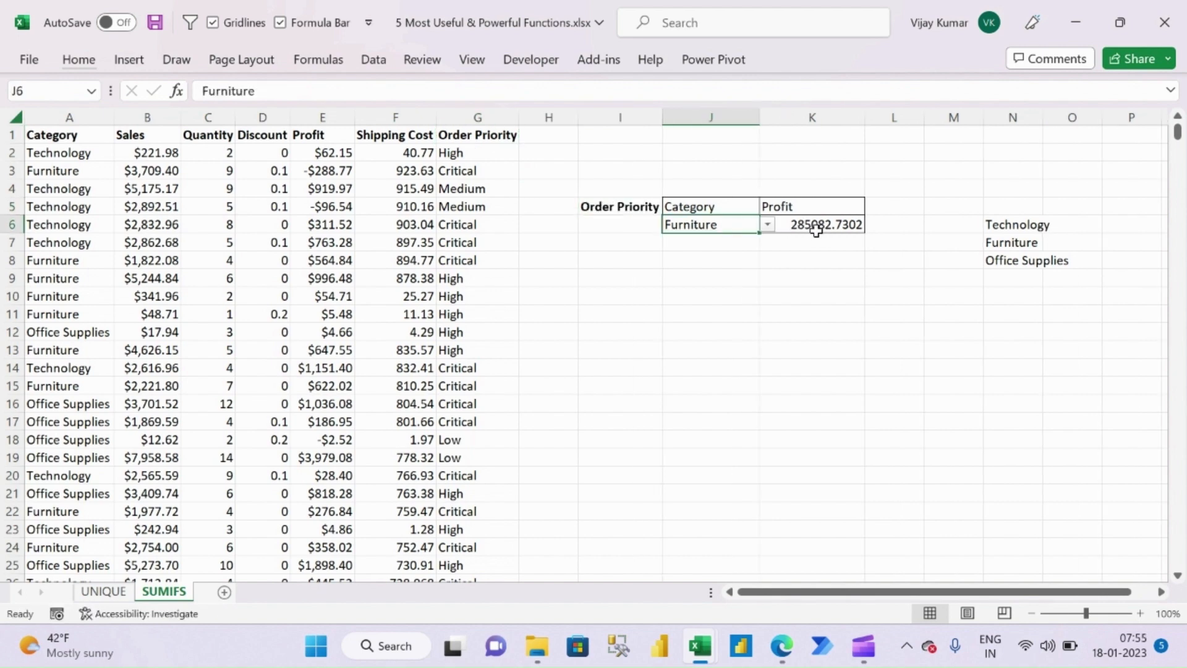
pyautogui.moveTo(683, 206); pyautogui.dragTo(816, 208)
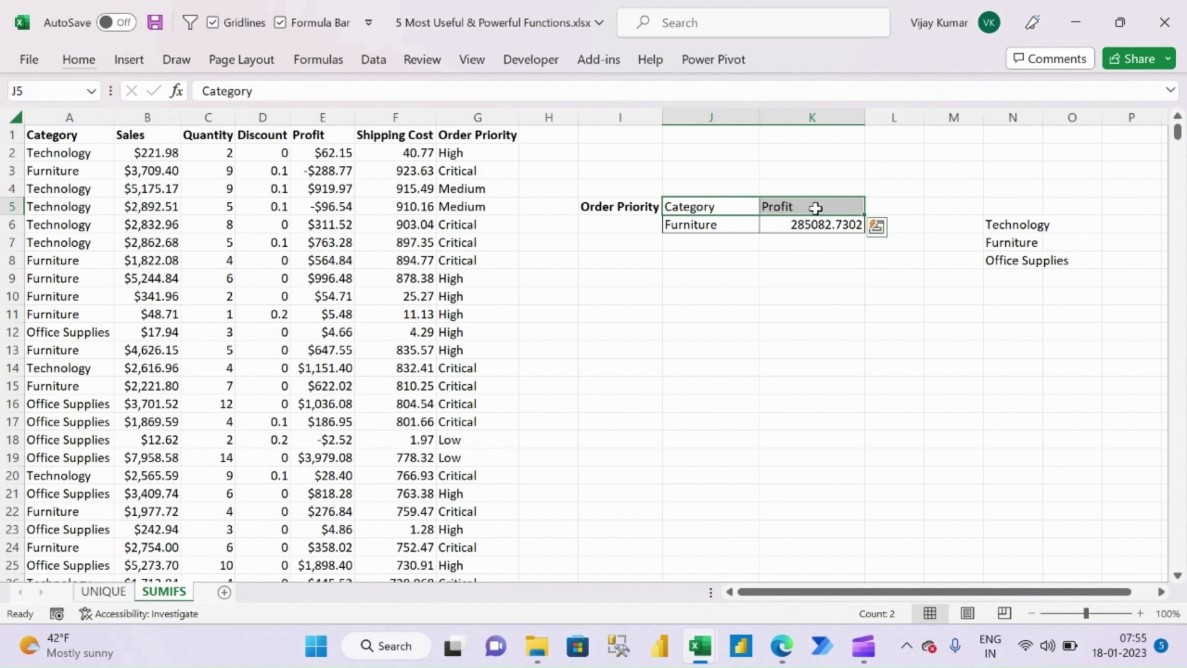
pyautogui.hotkey('ctrl', 'b')
# Extend the SUMIFS formula in K6 with the order priority values G2:G51291 as second criteria range.
pyautogui.click(811, 226)
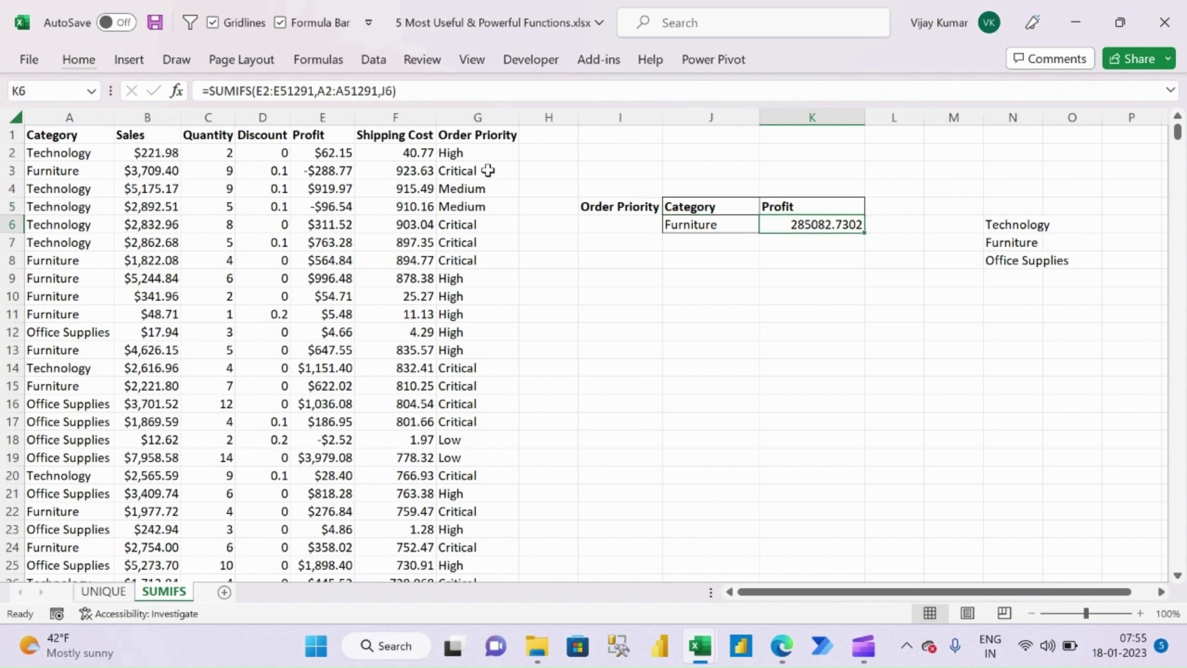
pyautogui.click(393, 92)
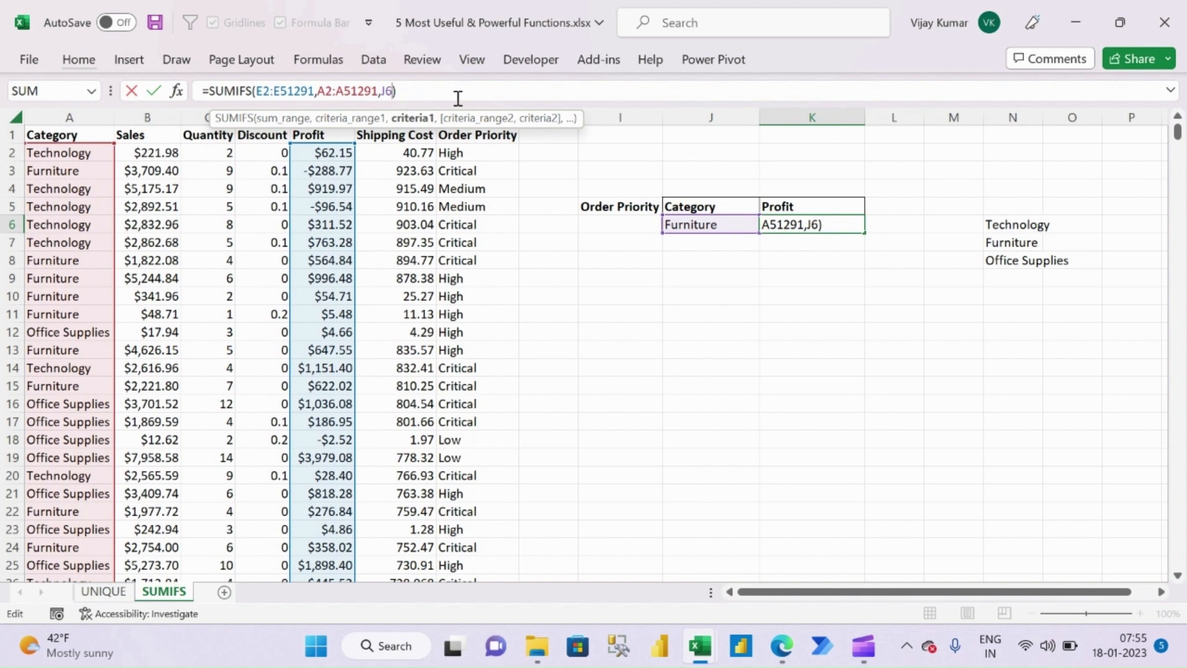
pyautogui.write(',')
pyautogui.click(462, 154)
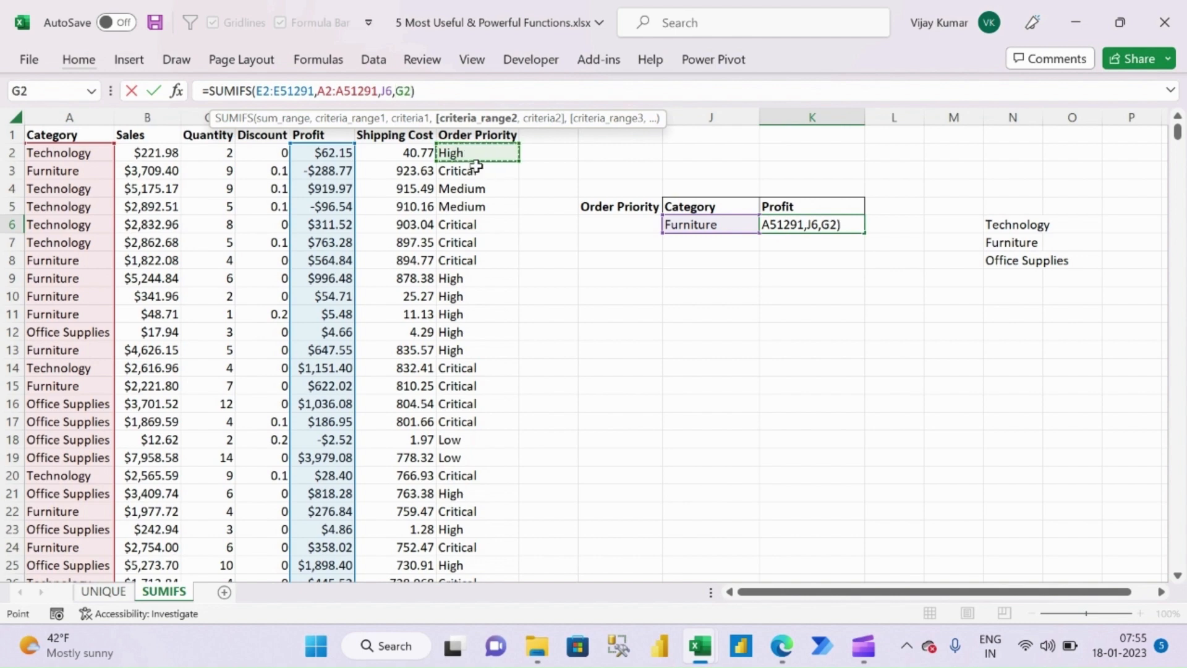
pyautogui.hotkey('ctrl', 'shift', 'Down')
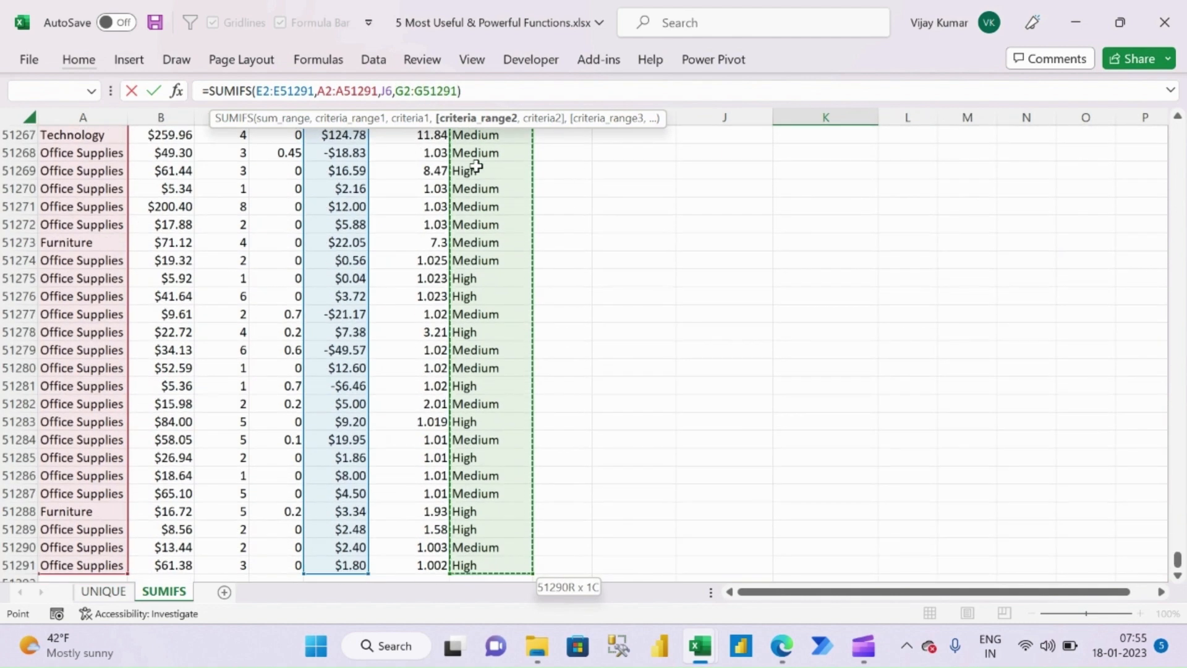
pyautogui.write(',')
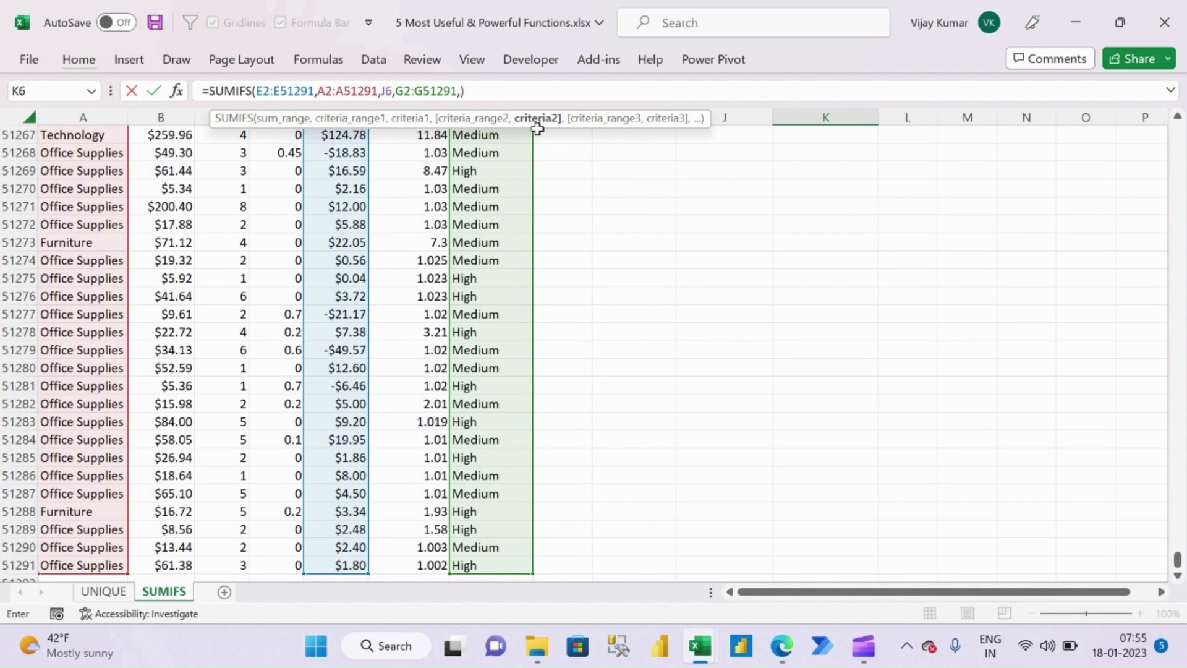
# Complete the extended SUMIFS formula in K6 with cell I6 as the second criterion.
pyautogui.press('Right')
pyautogui.press('Right')
pyautogui.press('Left')
pyautogui.press('Left')
pyautogui.press('Left')
pyautogui.press('Left')
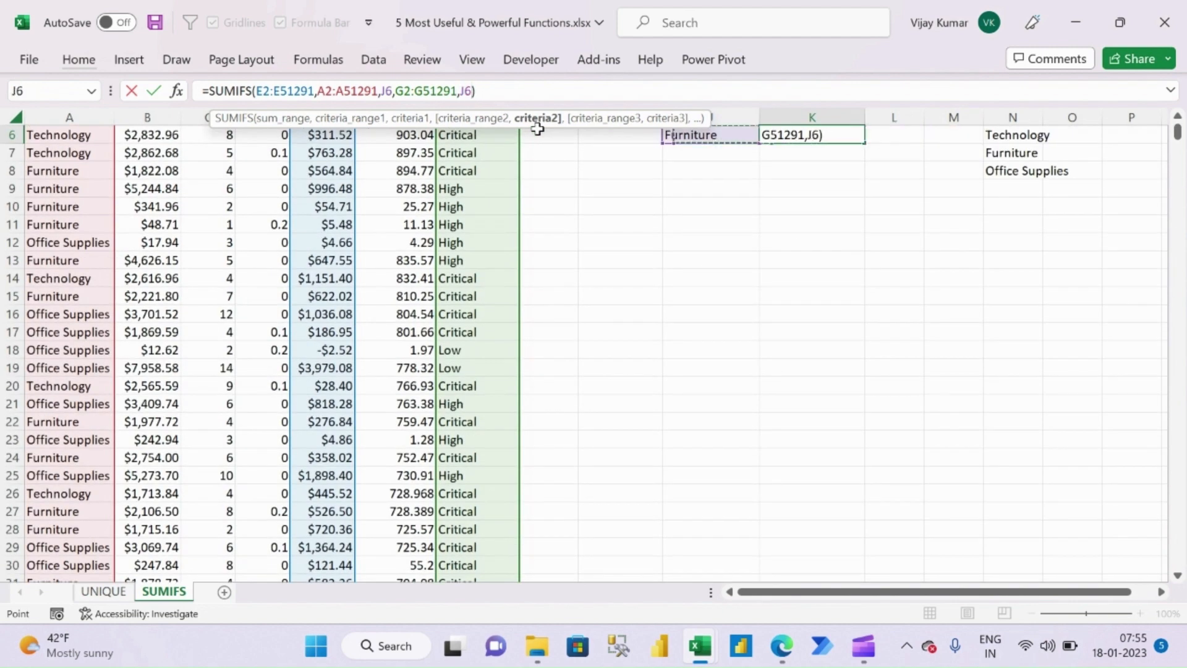
pyautogui.click(1178, 117)
pyautogui.scroll(4, 1178, 123)
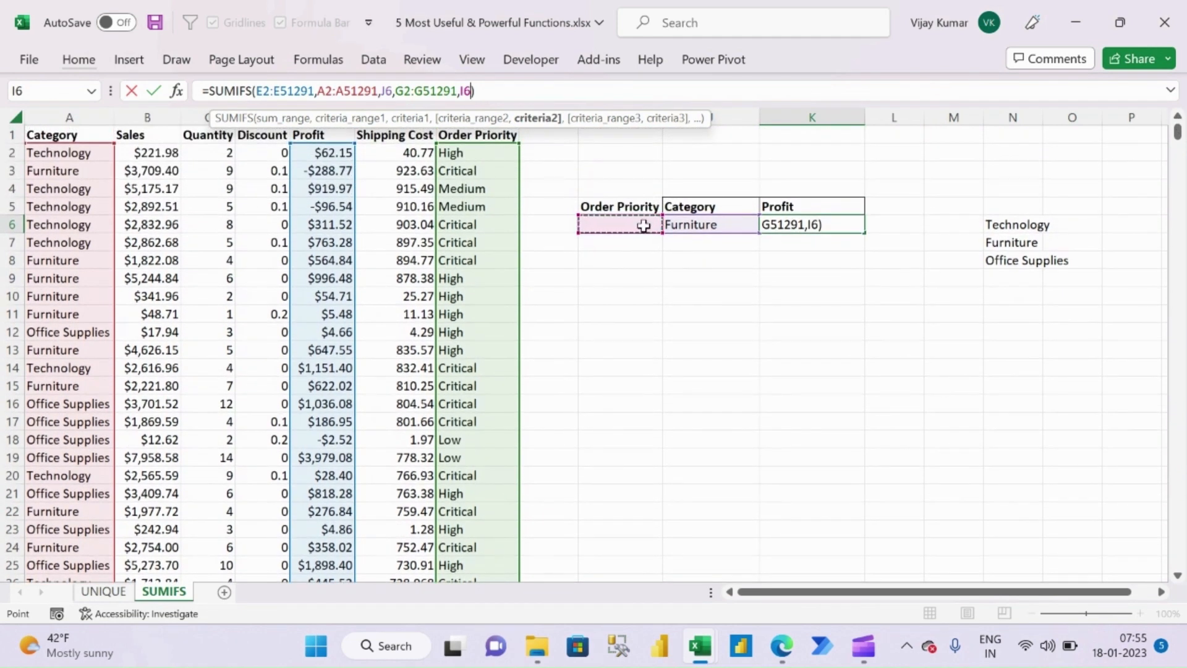
pyautogui.press('Return')
# Add borders to the order priority cells I5:I6 to match the rest of the small table.
pyautogui.press('Up')
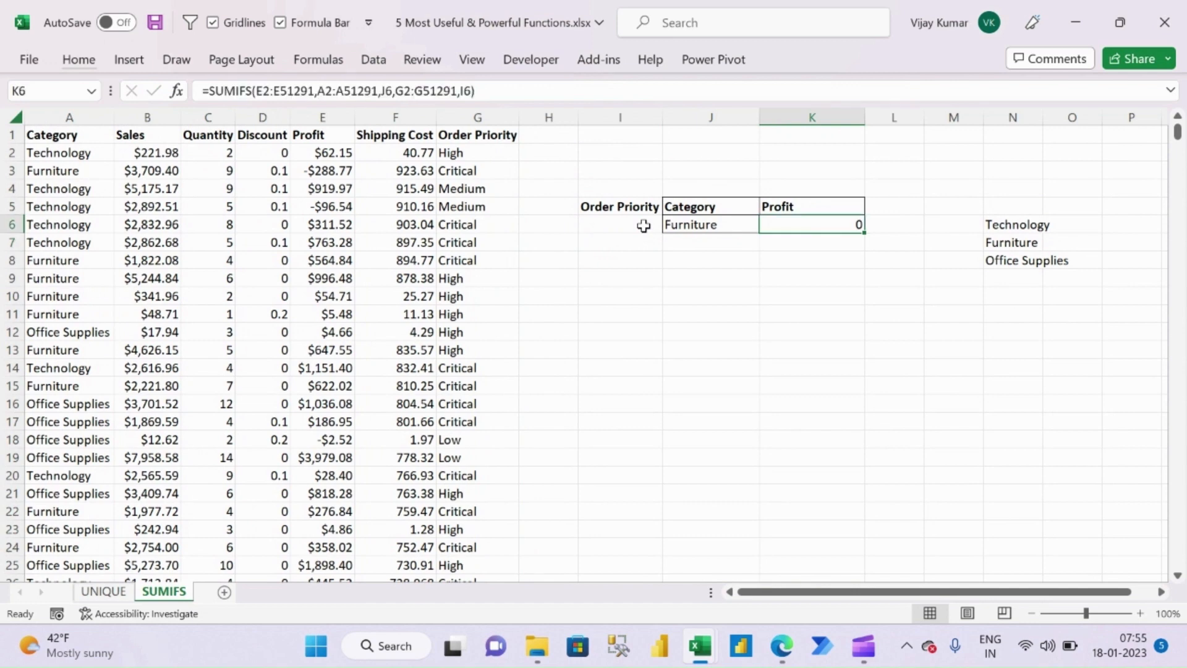
pyautogui.press('Up')
pyautogui.press('Left')
pyautogui.press('Left')
pyautogui.keyDown('shift'); pyautogui.click(643, 225); pyautogui.keyUp('shift')
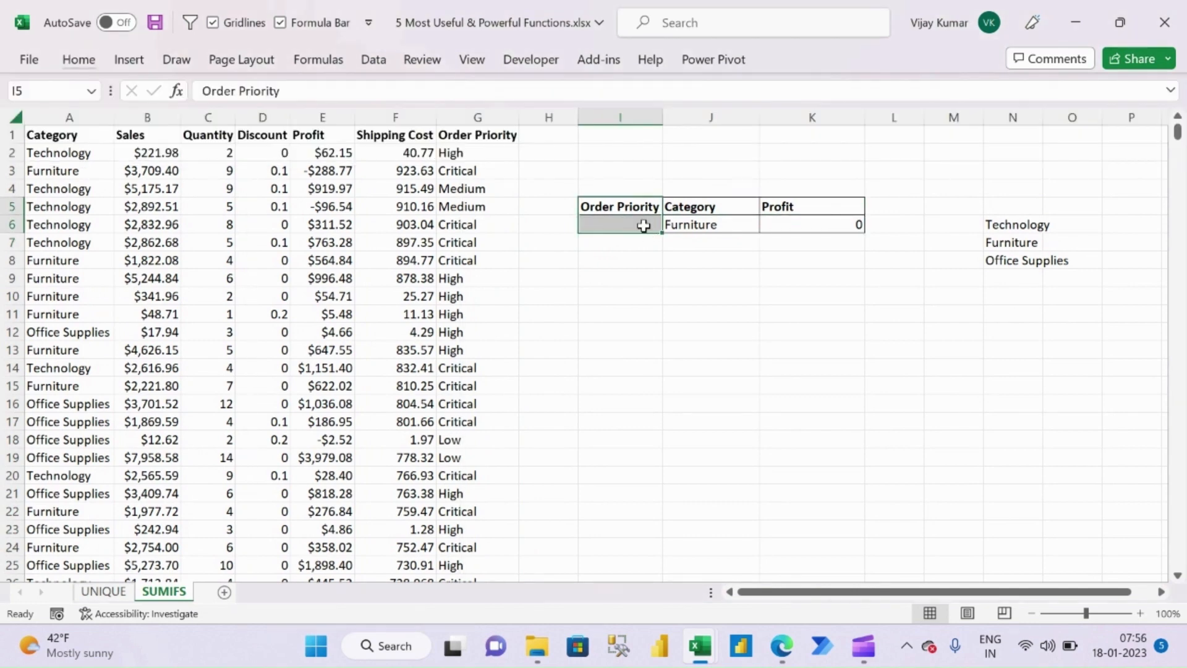
# Enter High as the order priority in I6 and check the profit total in K6.
pyautogui.click(630, 227)
pyautogui.write('Hi')
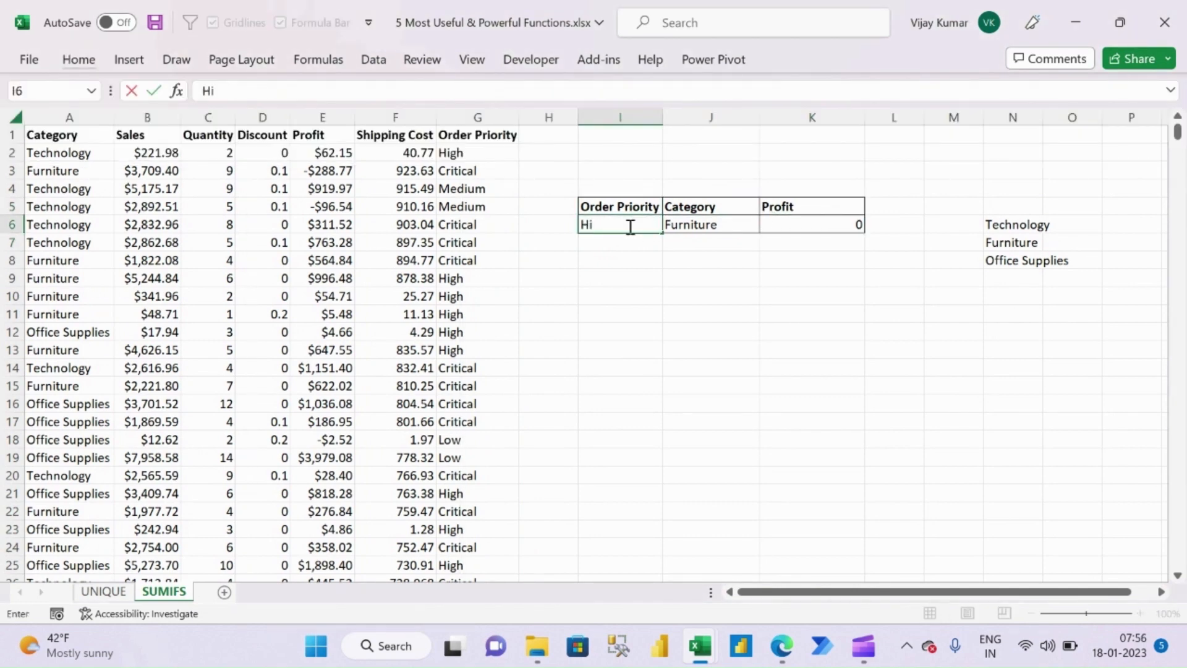
pyautogui.write('gh')
pyautogui.press('Return')
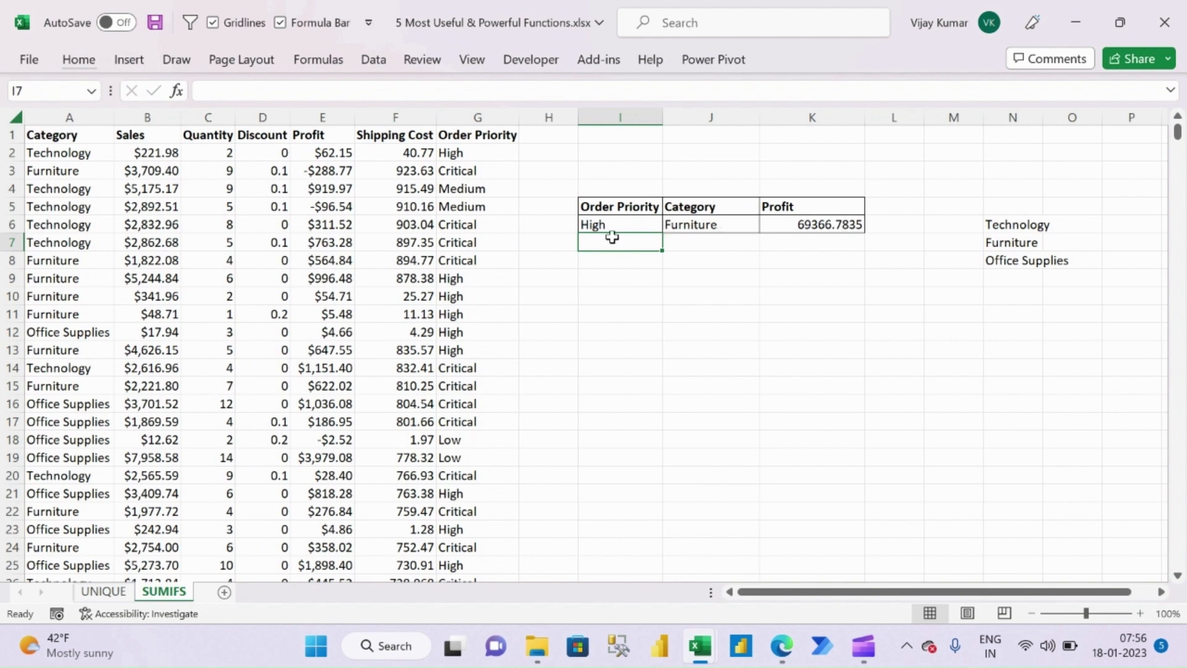
pyautogui.click(788, 227)
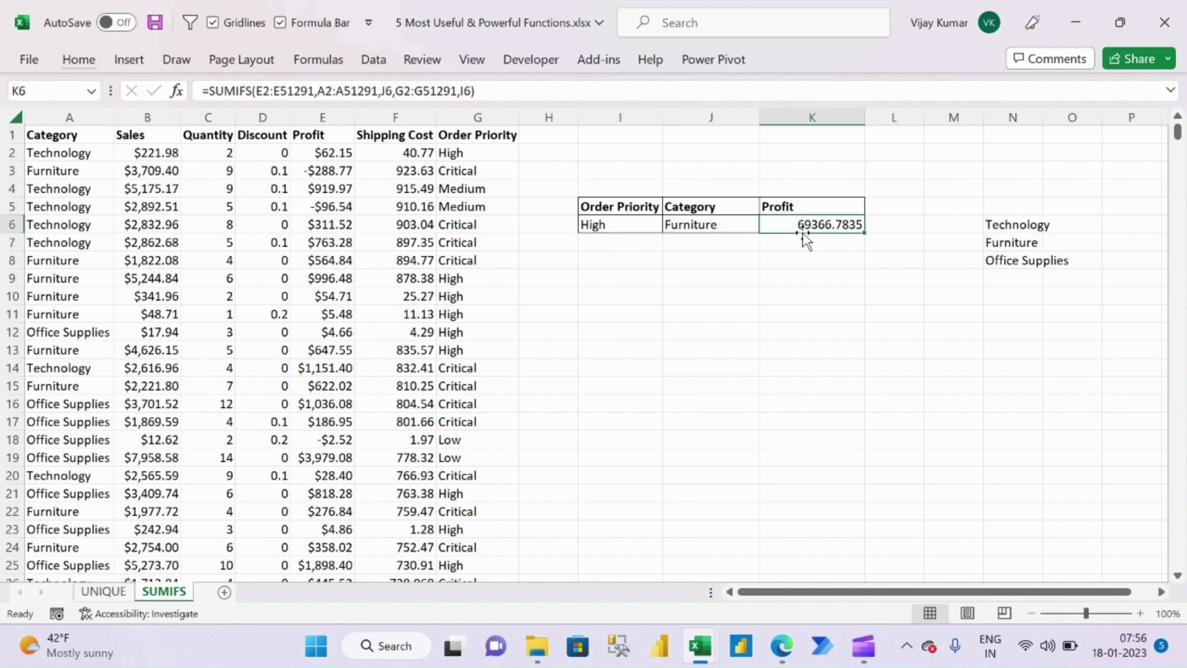
# Hide column N, which holds the helper list of distinct categories.
pyautogui.rightClick(1011, 117)
pyautogui.rightClick(1017, 119)
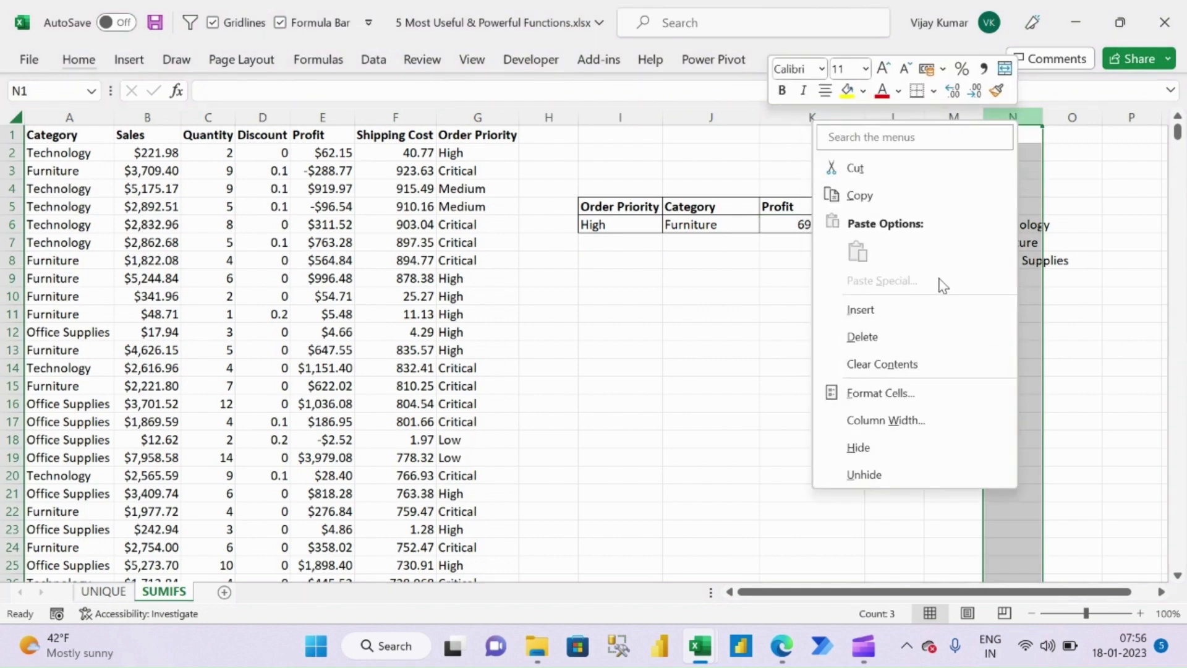
pyautogui.click(902, 456)
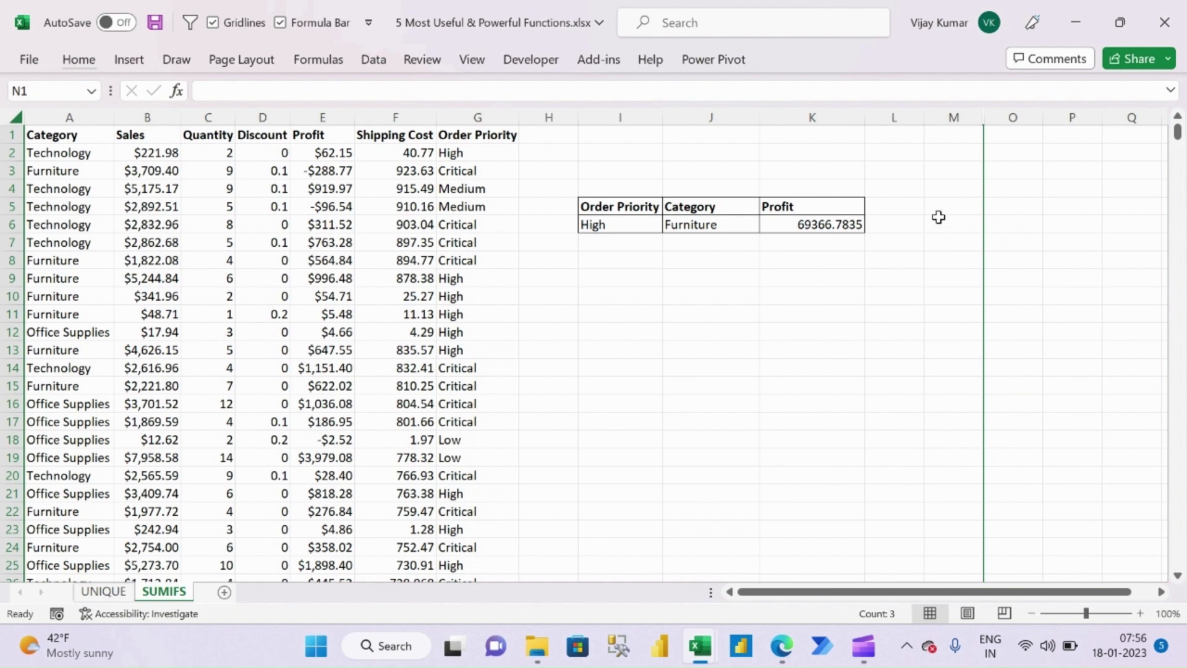
# Set the category in J6 to Office Supplies and subsequently to Technology, comparing the profit totals in K6.
pyautogui.click(729, 227)
pyautogui.click(767, 226)
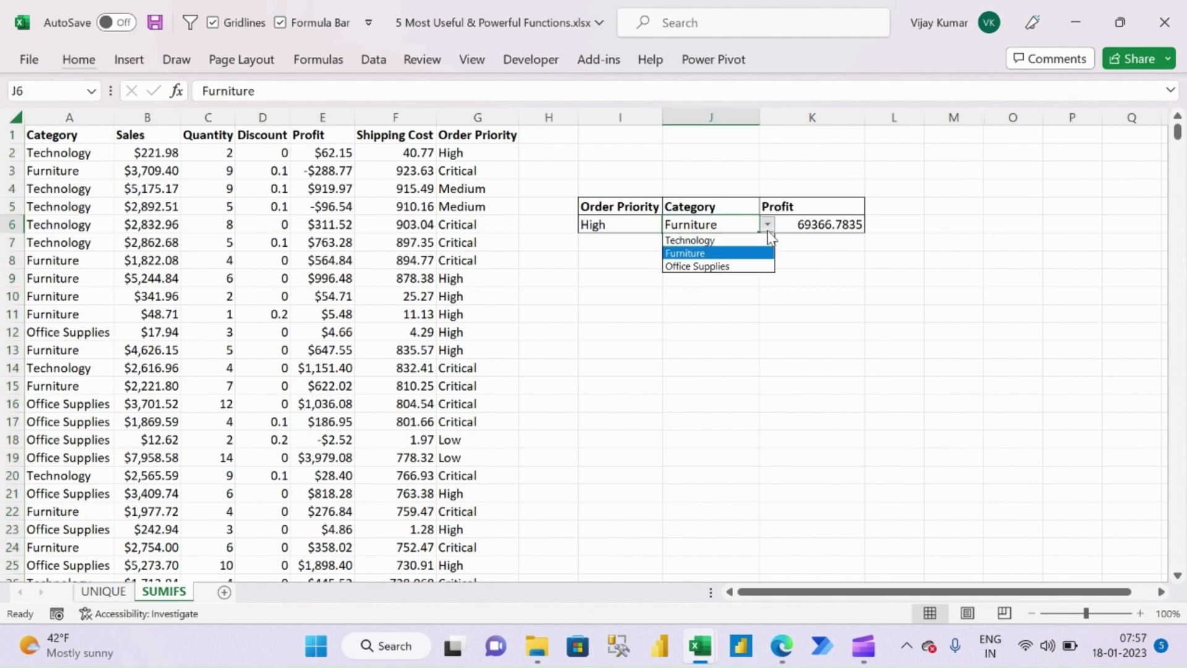
pyautogui.click(715, 267)
pyautogui.click(767, 226)
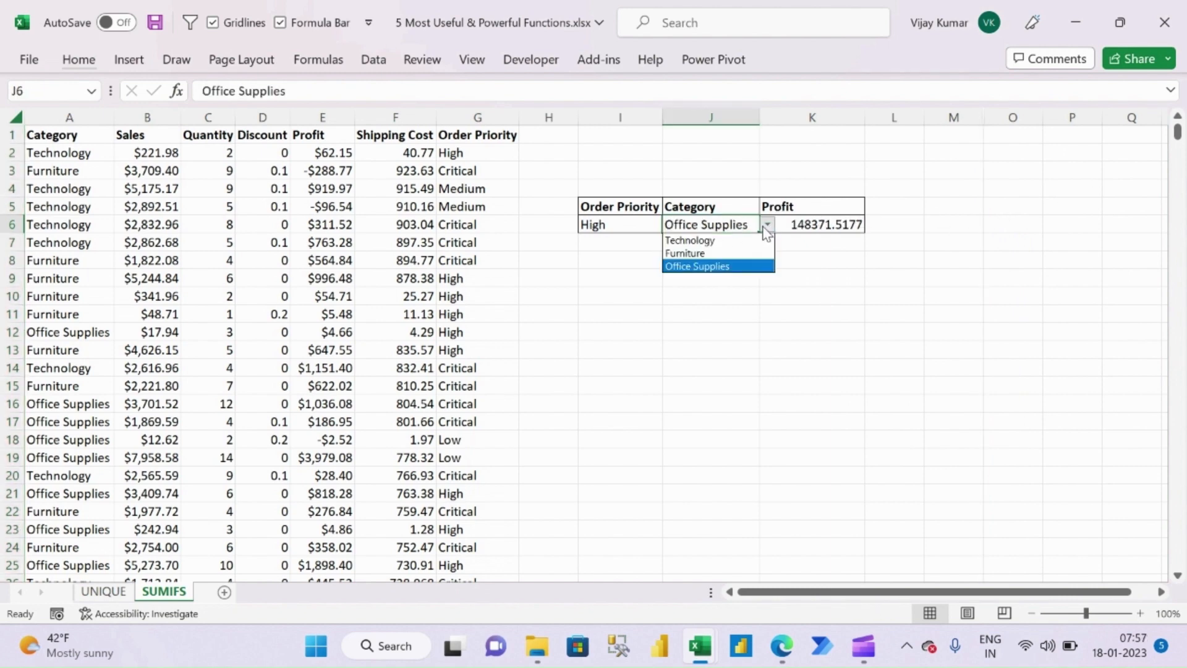
pyautogui.click(718, 240)
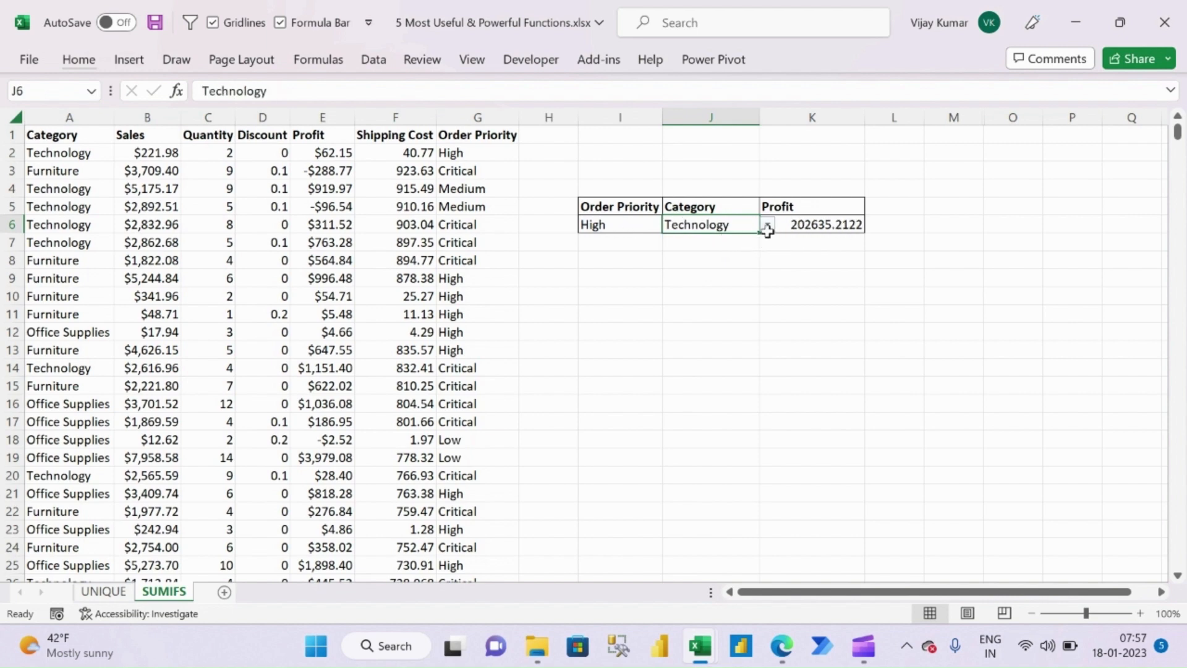
pyautogui.click(619, 224)
pyautogui.press('Right')
pyautogui.press('Left')
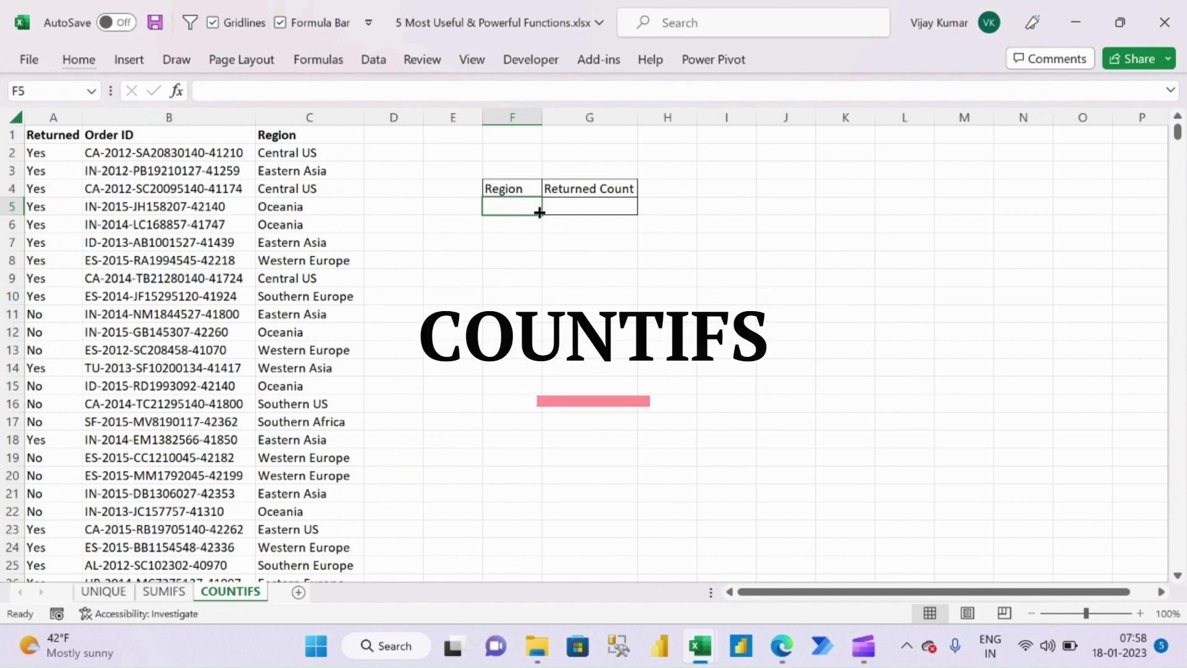
# Start a COUNTIFS formula in G5 under Returned Count with A2:A1080 as the first criteria range.
pyautogui.press('Right')
pyautogui.write('=countifs')
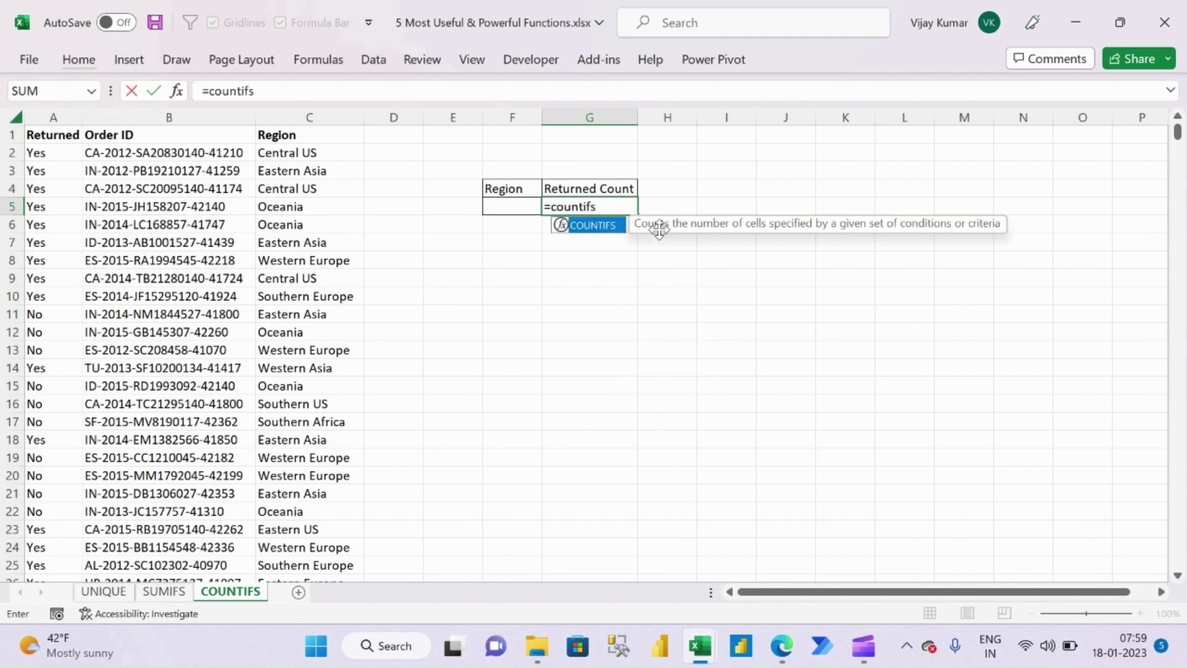
pyautogui.press('Tab')
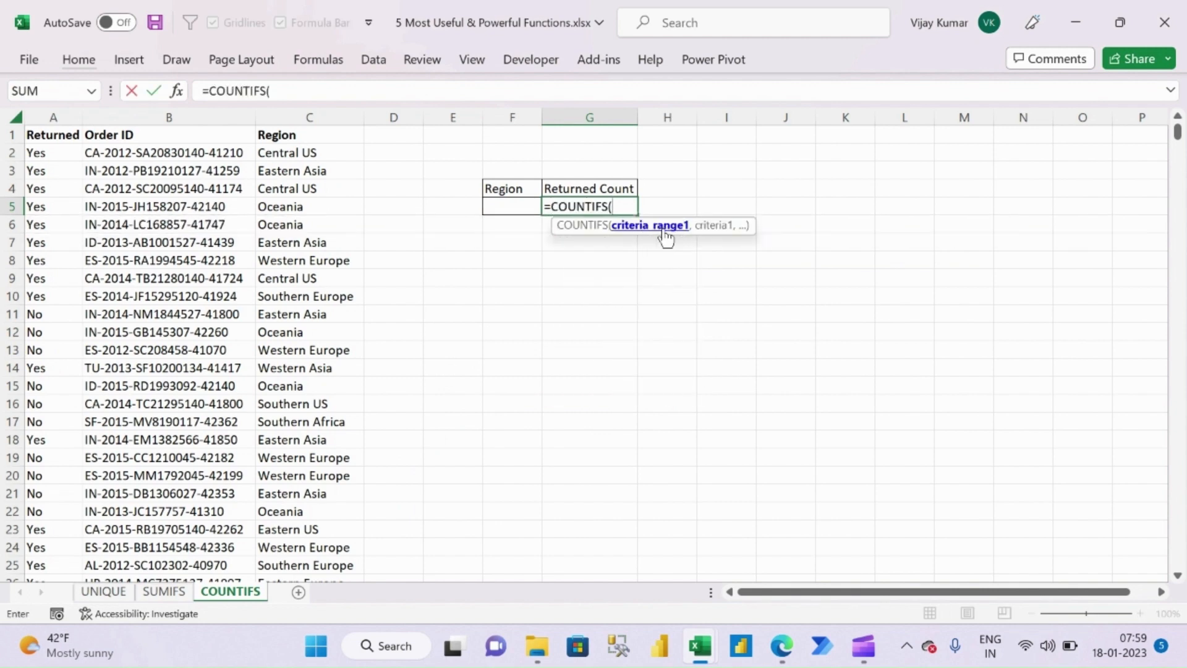
pyautogui.click(58, 152)
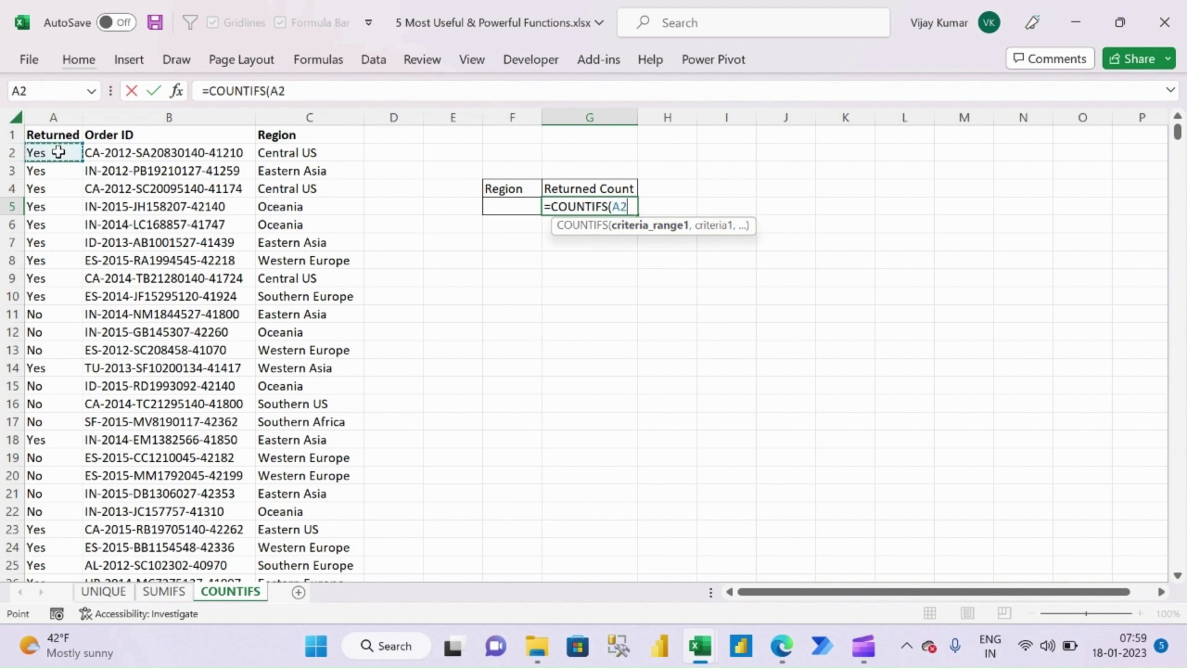
pyautogui.hotkey('ctrl', 'shift', 'Down')
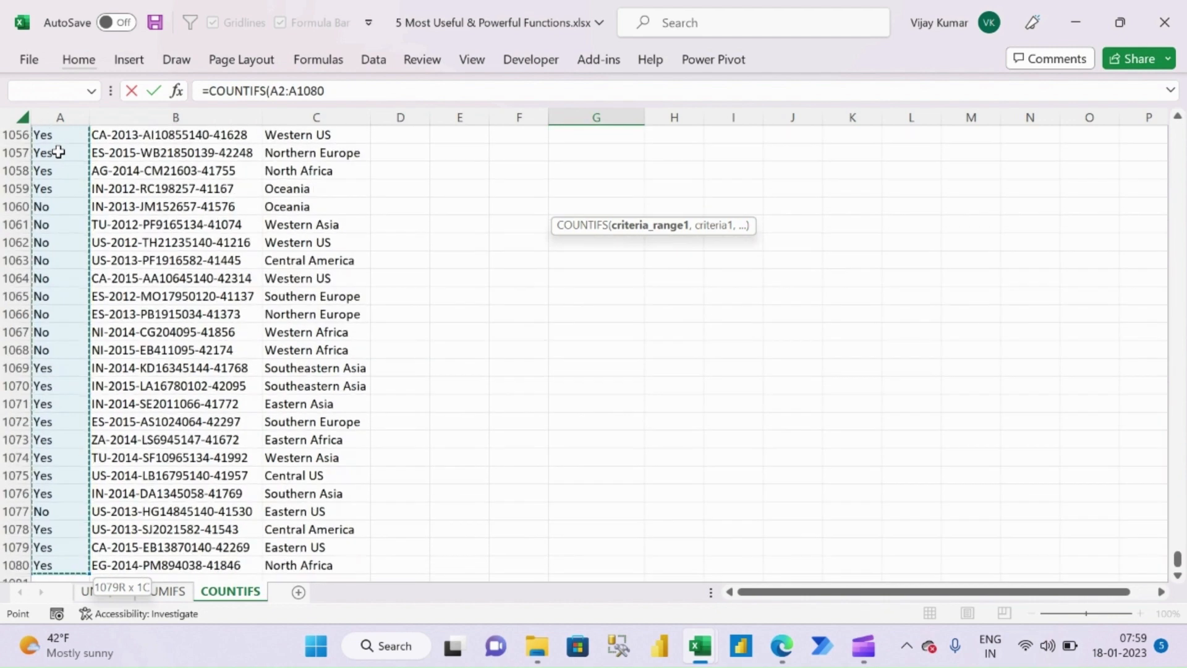
pyautogui.write(',')
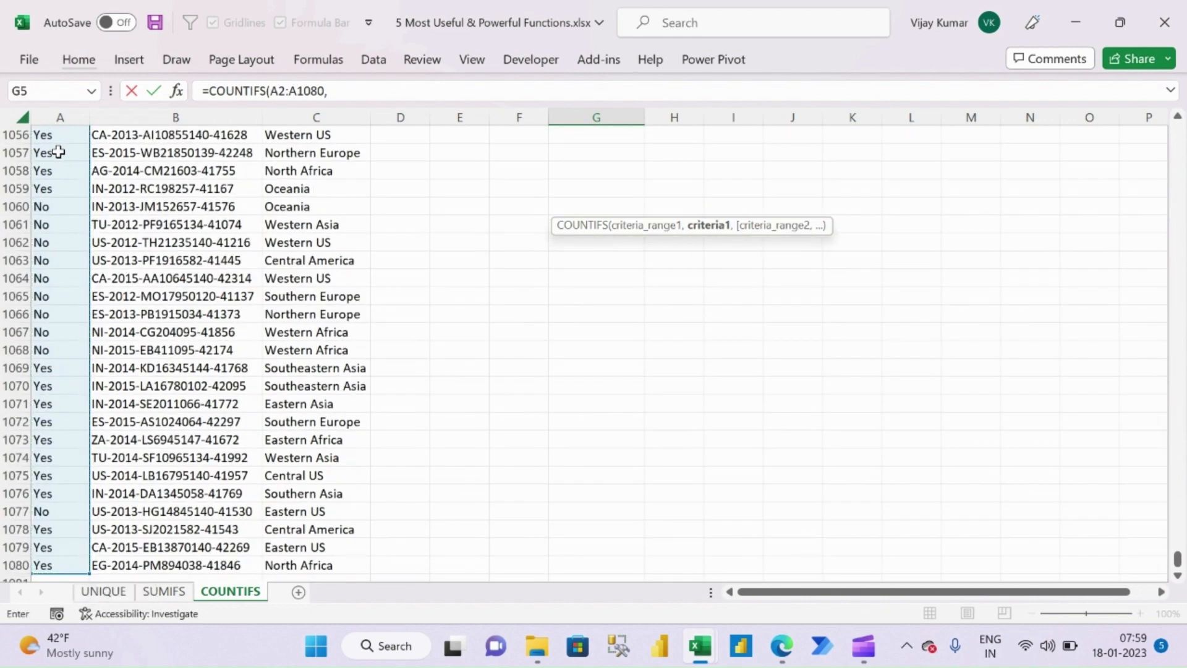
# Add "Yes" as the first criterion and complete the COUNTIFS formula in G5.
pyautogui.click(349, 91)
pyautogui.write('"Yes')
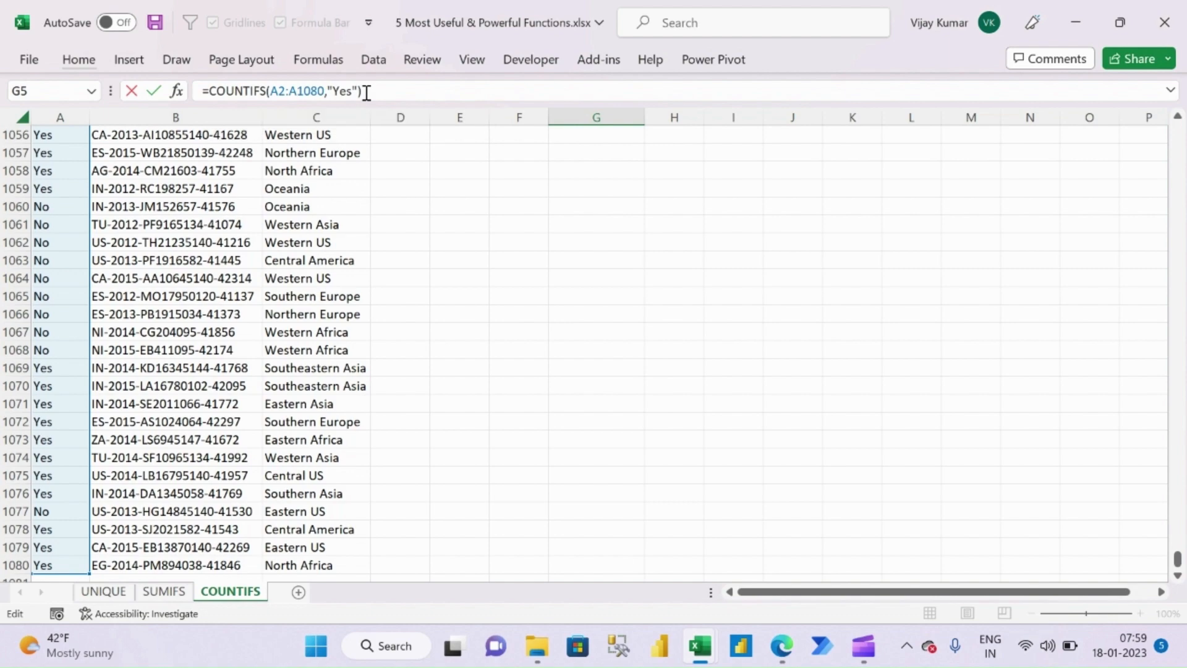
pyautogui.press('Return')
pyautogui.press('Up')
pyautogui.press('Up')
pyautogui.press('Down')
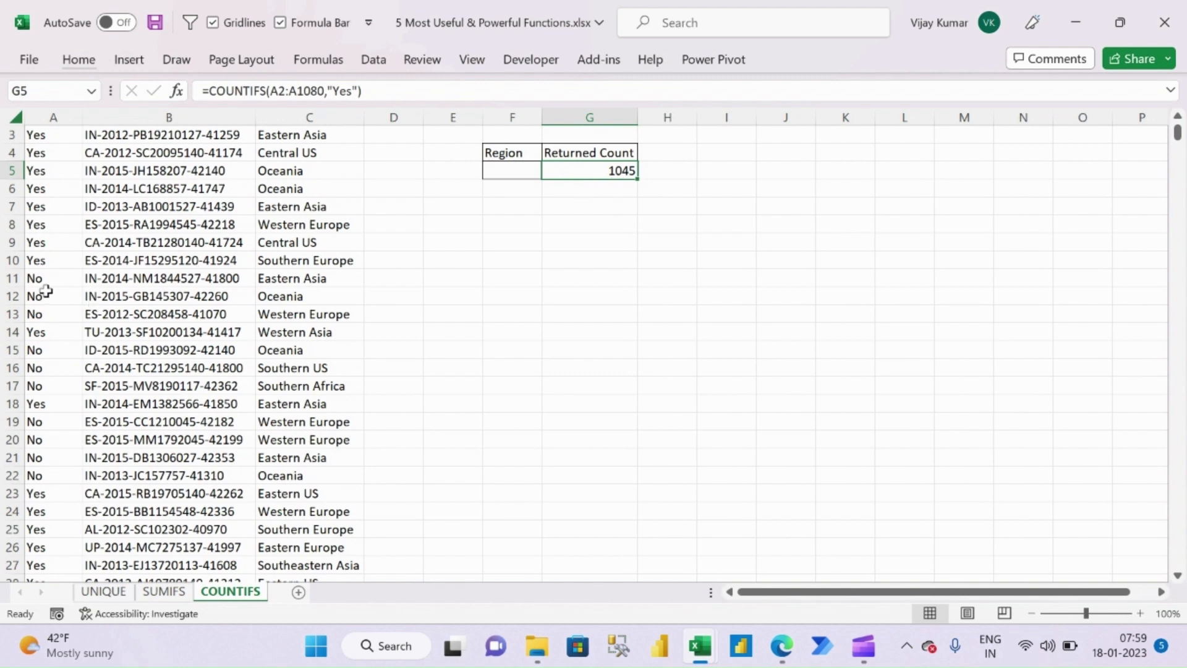
# Turn on filtering for the data headers and filter the Returned column to show only Yes.
pyautogui.click(41, 246)
pyautogui.hotkey('ctrl', 'Up')
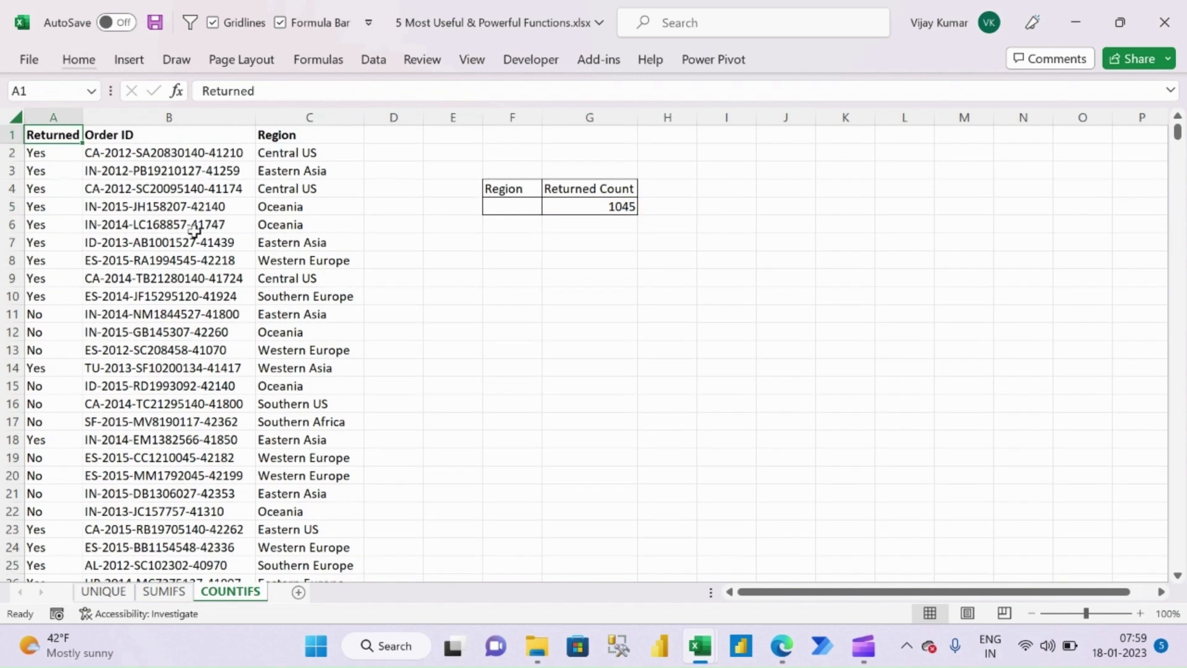
pyautogui.hotkey('ctrl', 'shift', 'l')
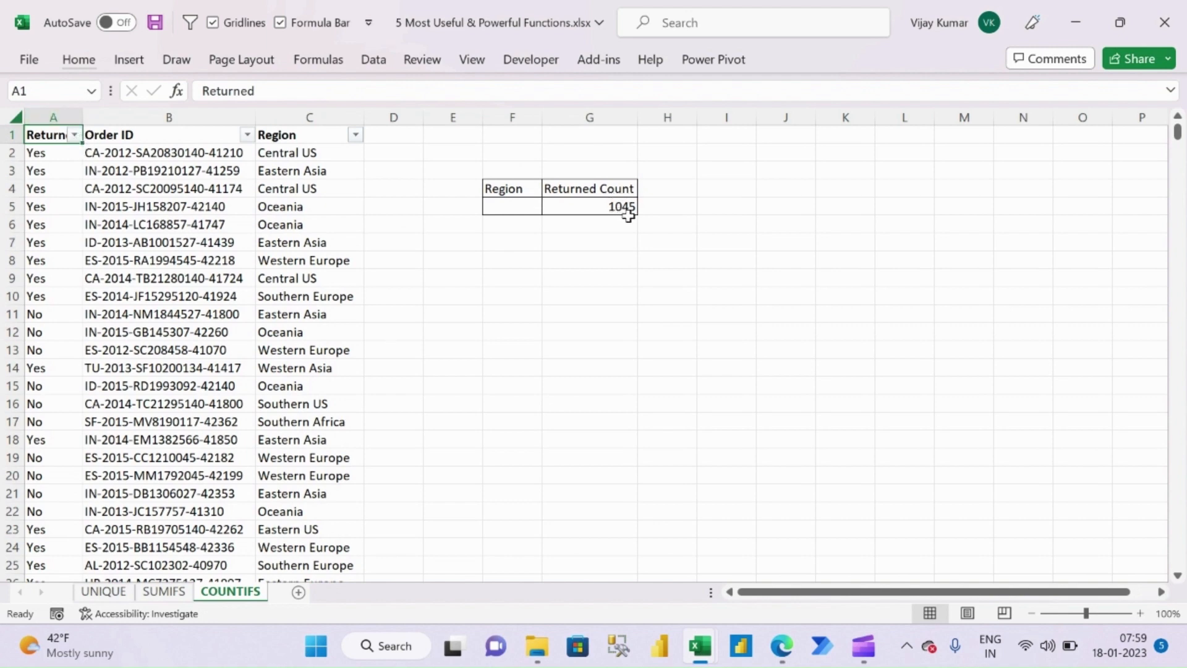
pyautogui.click(75, 134)
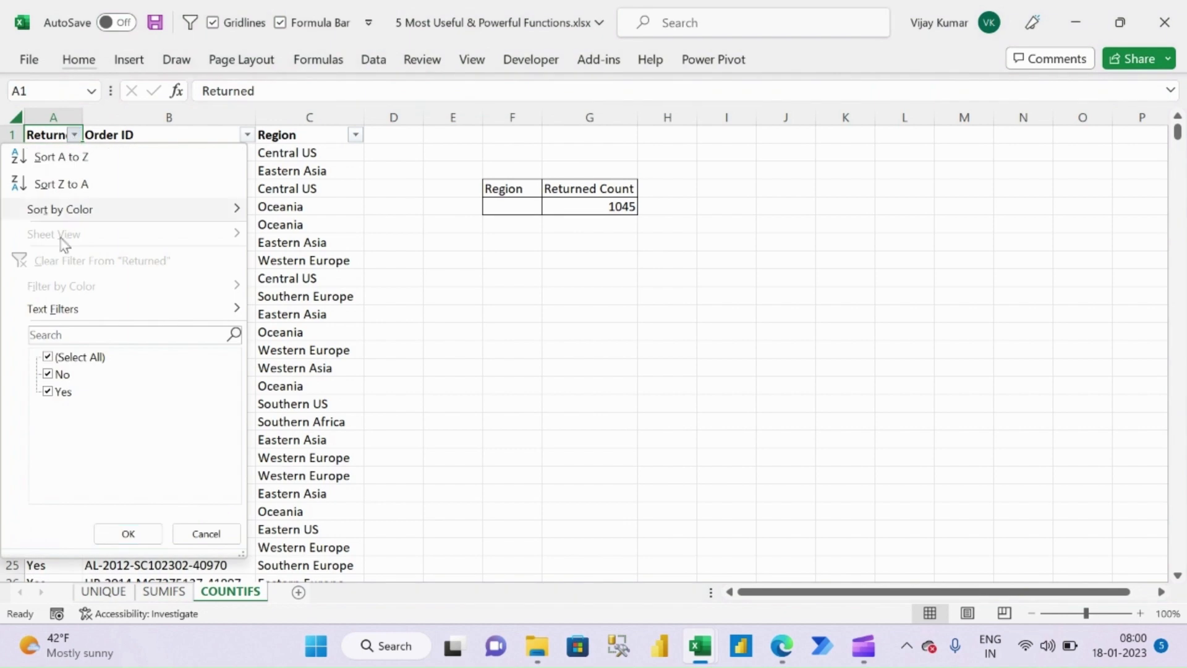
pyautogui.click(48, 374)
pyautogui.click(128, 534)
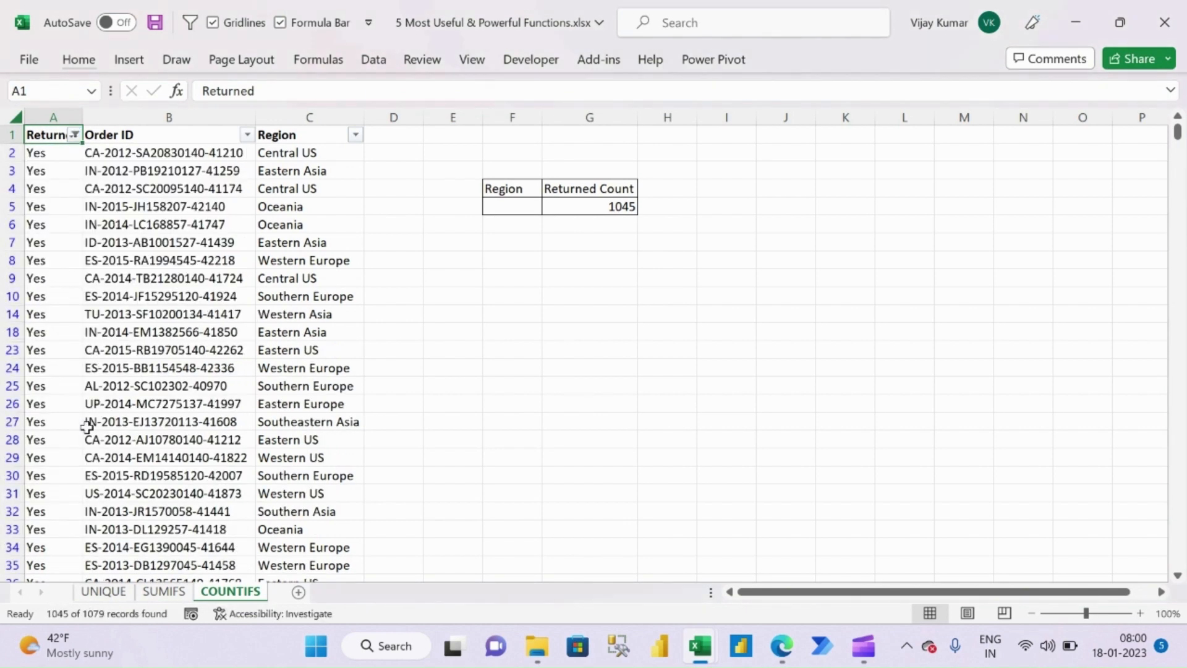
# Check the count of the filtered Yes entries in column A against the COUNTIFS result in G5.
pyautogui.click(55, 117)
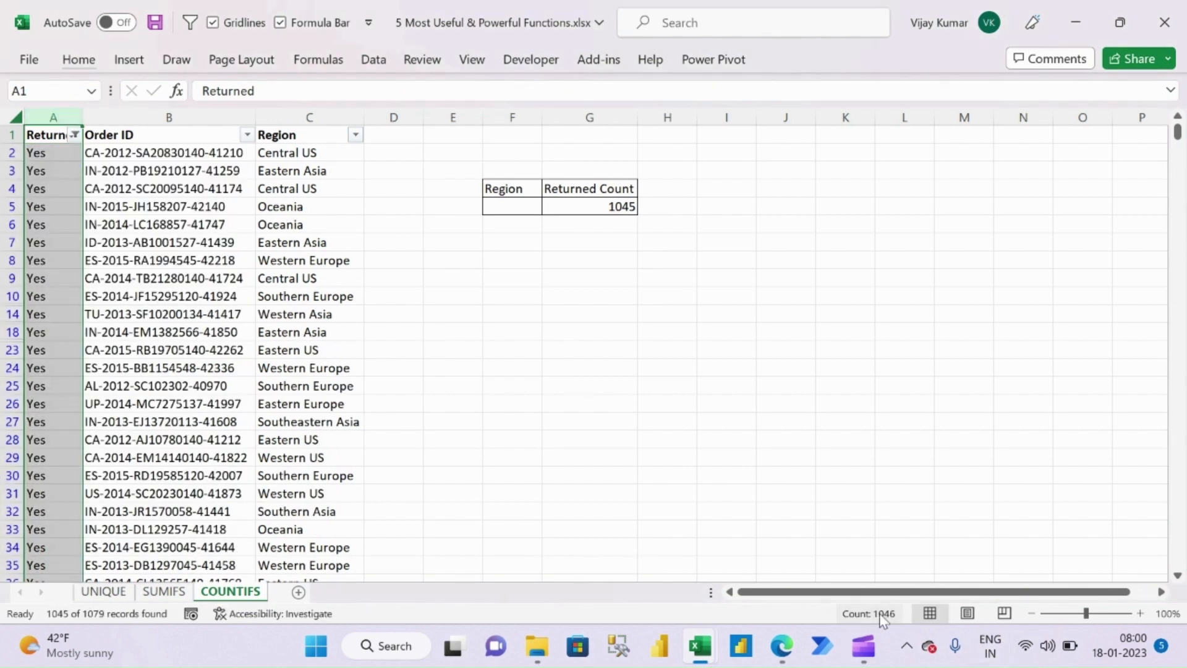
pyautogui.click(54, 148)
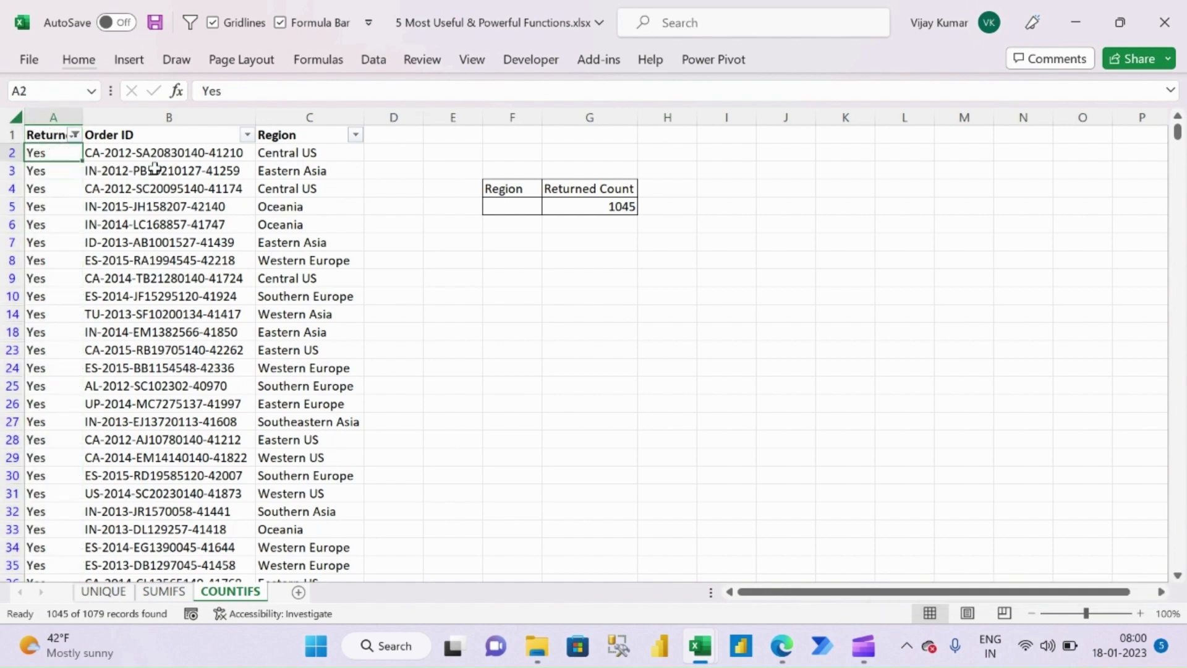
pyautogui.hotkey('ctrl', 'shift', 'Down')
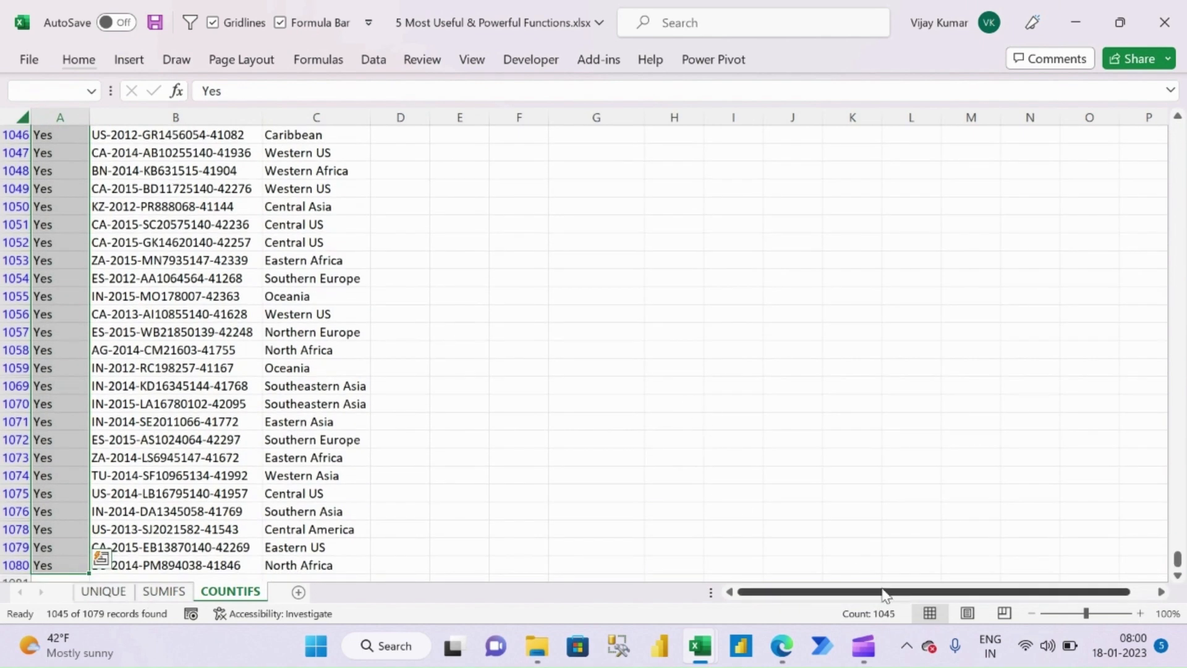
pyautogui.hotkey('ctrl', 'Home')
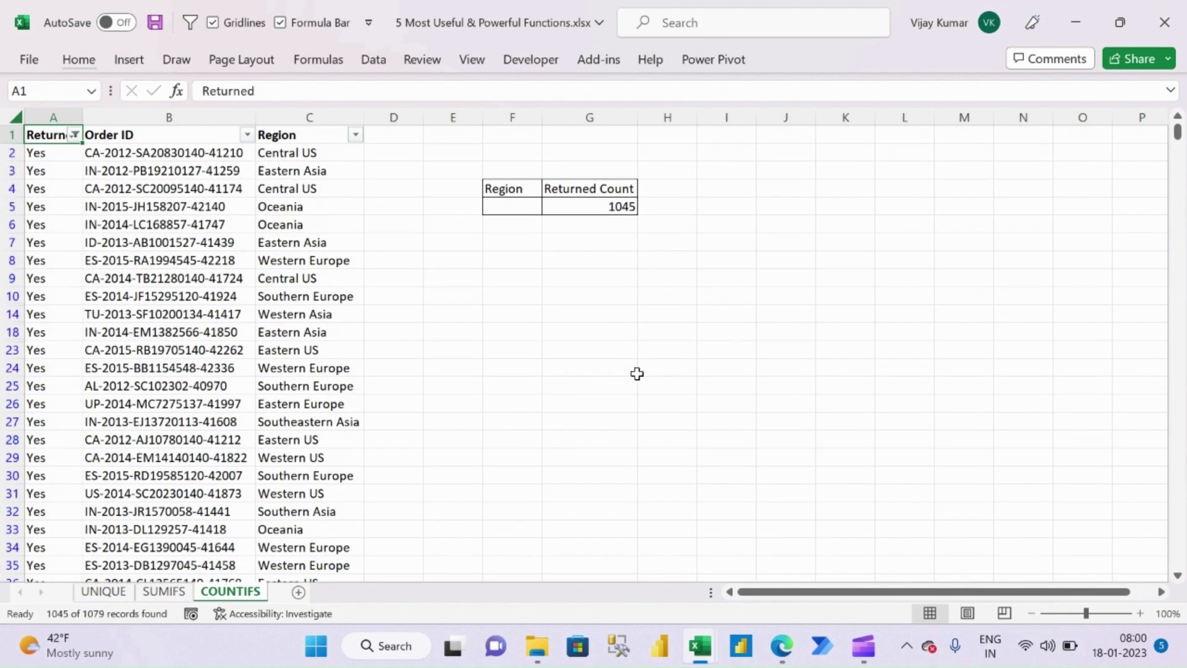
pyautogui.click(617, 207)
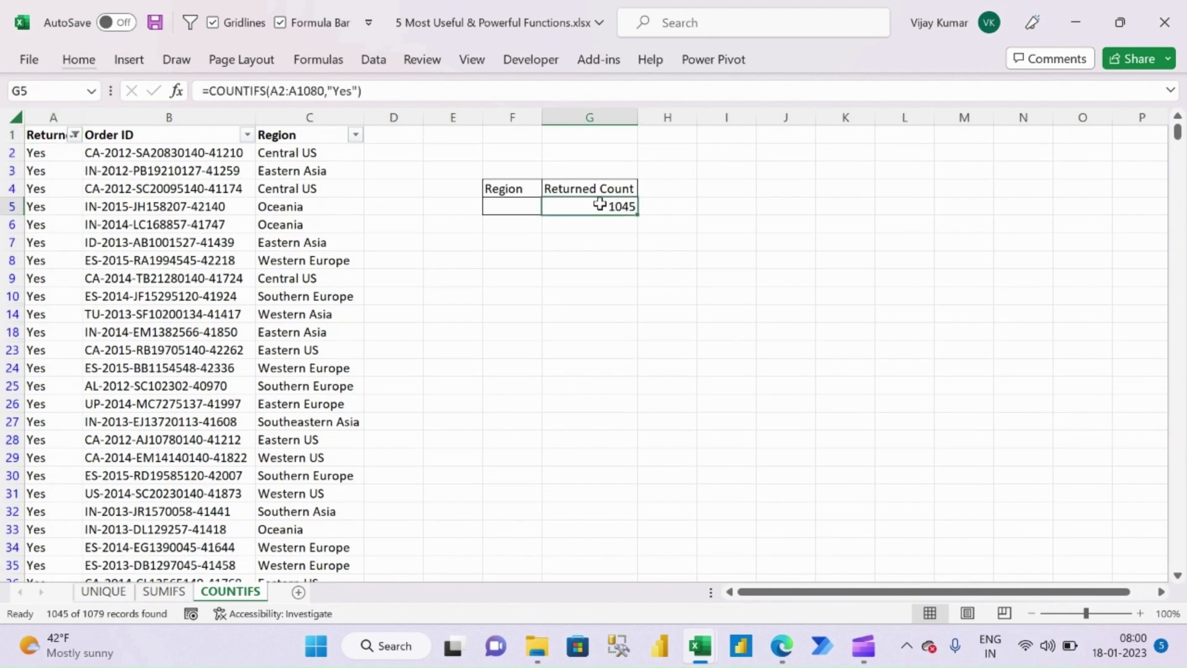
# Clear the filter on the Returned column so that all records show again.
pyautogui.click(146, 135)
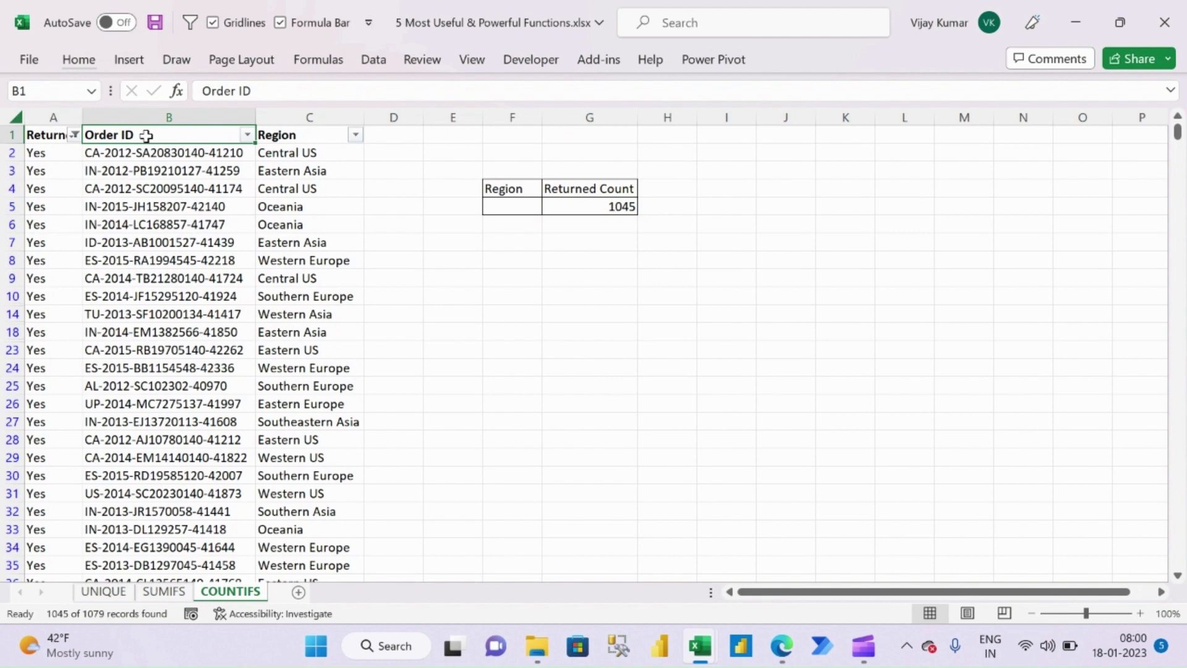
pyautogui.press('alt')
pyautogui.press('a')
pyautogui.press('c')
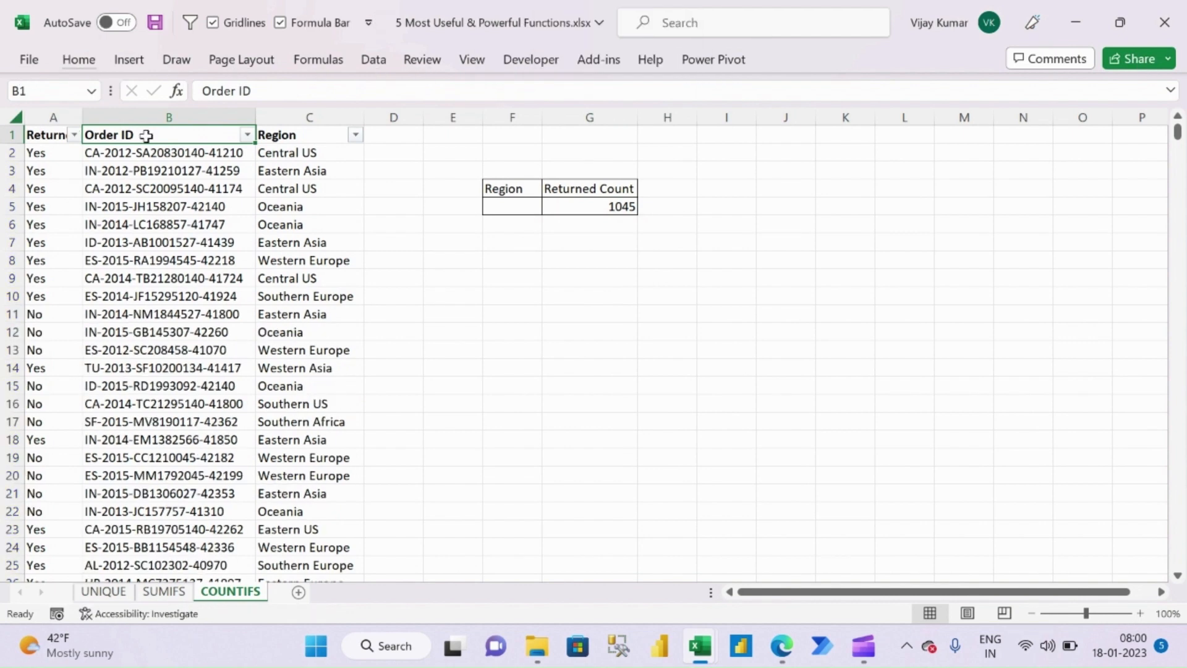
# Extend the COUNTIFS formula in G5 with the region range C2:C1080 as the second criteria range.
pyautogui.click(609, 204)
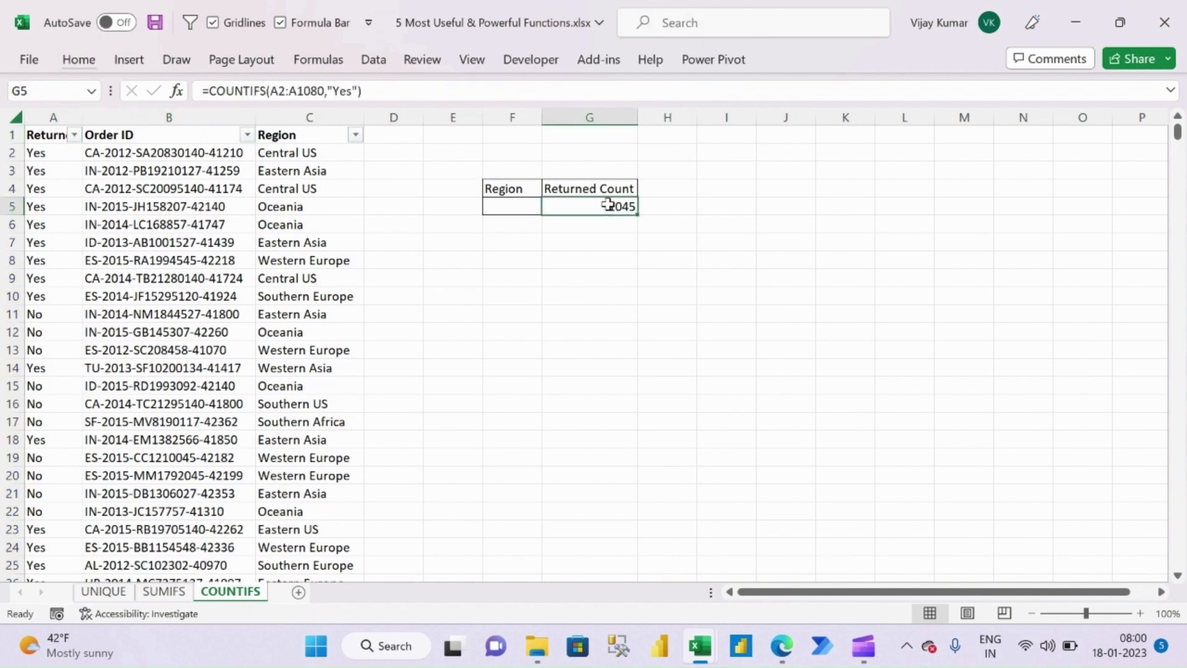
pyautogui.click(359, 91)
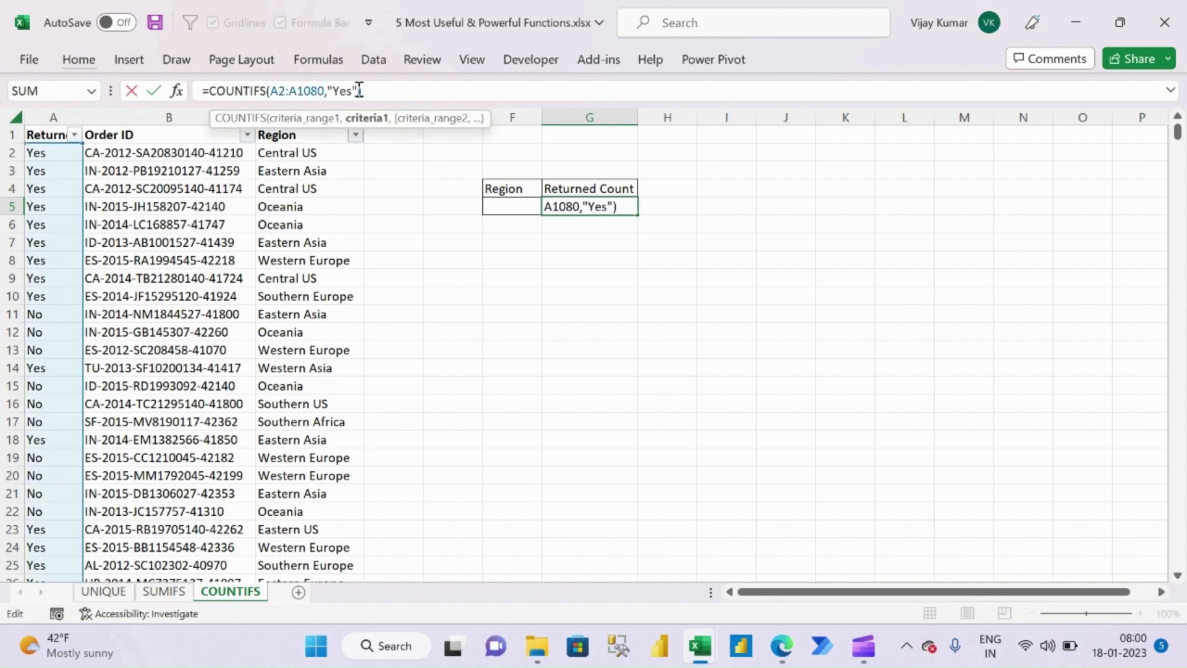
pyautogui.write(',')
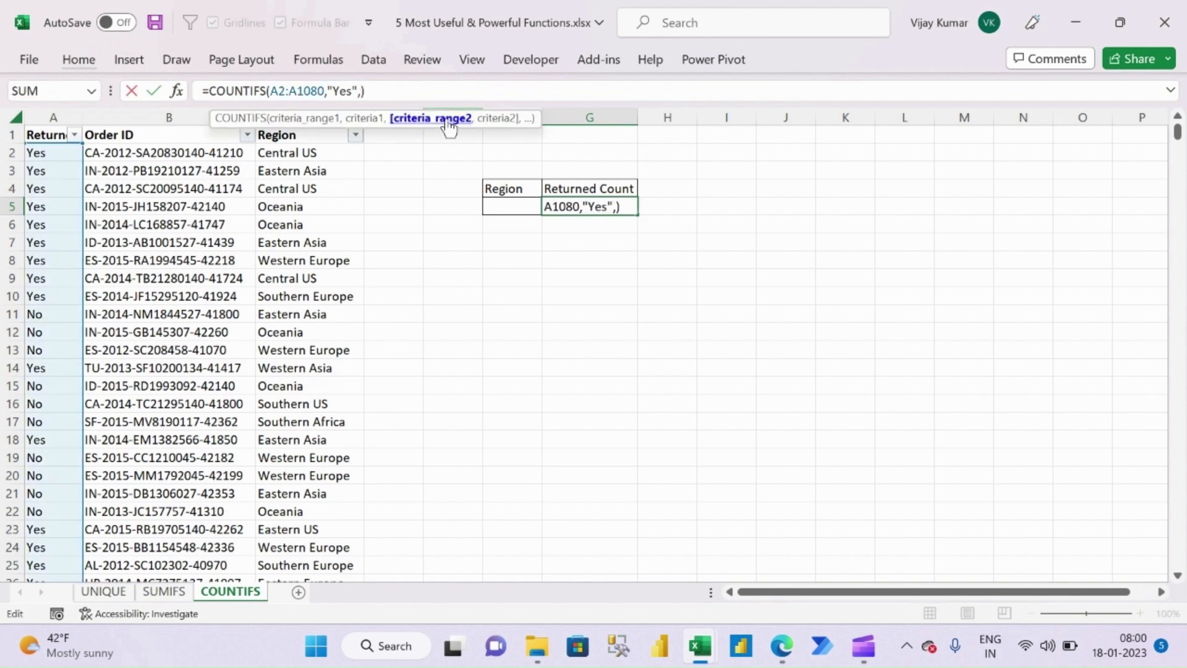
pyautogui.click(286, 151)
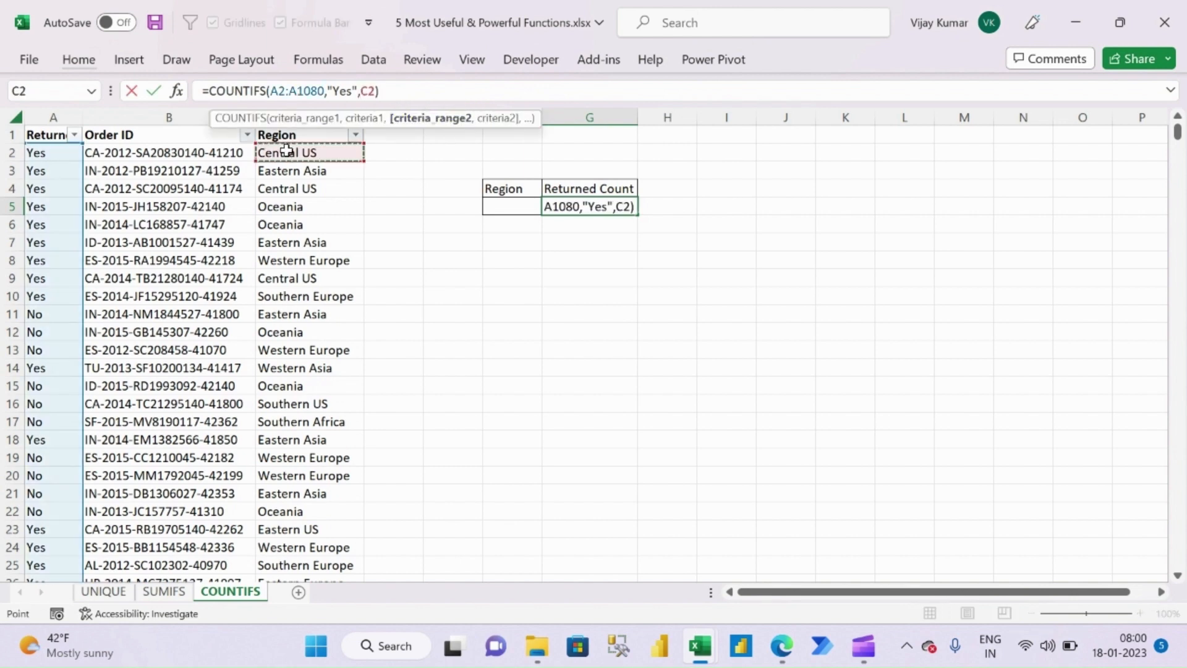
pyautogui.hotkey('ctrl', 'shift', 'Down')
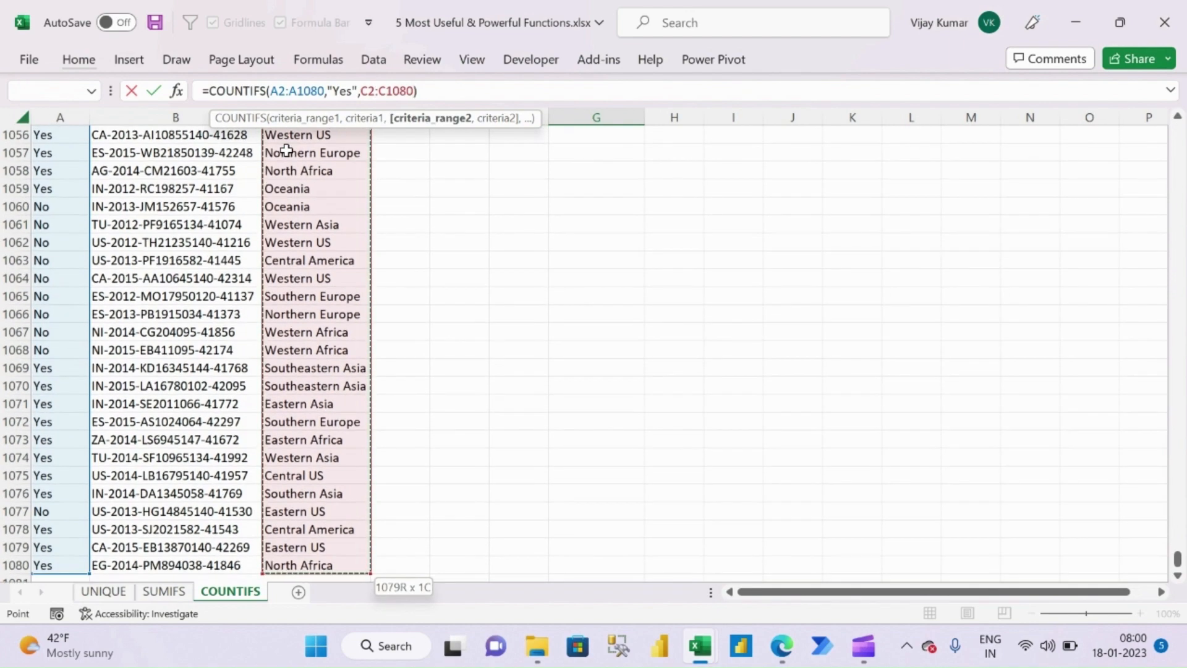
pyautogui.write(',')
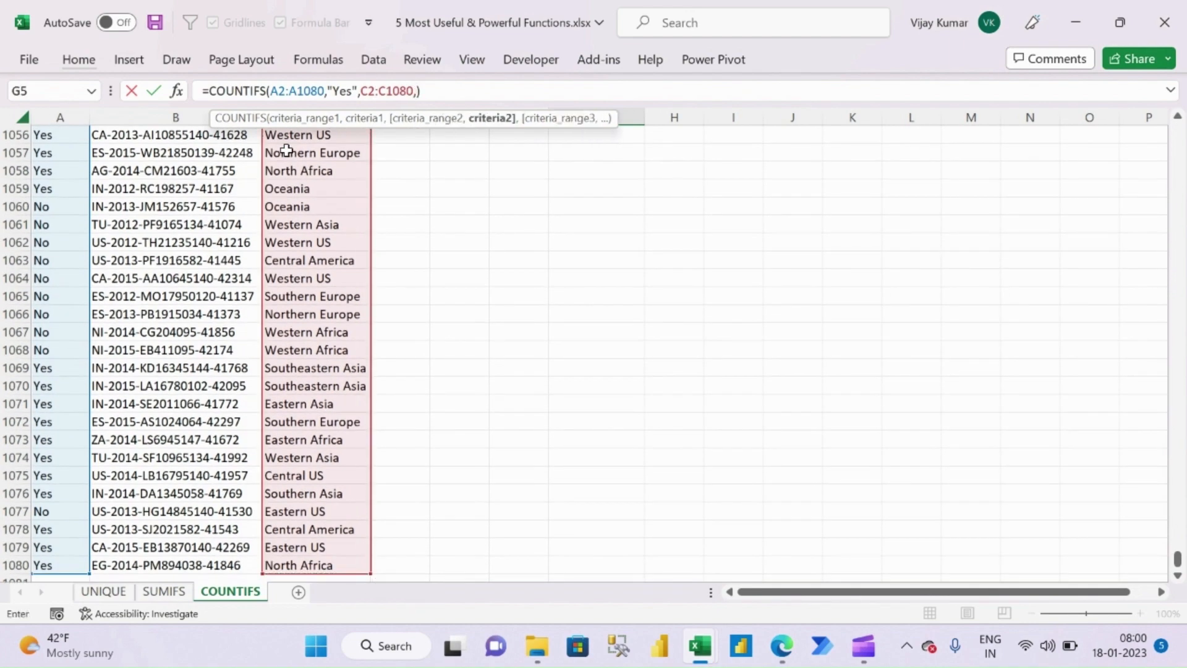
# Complete the extended COUNTIFS formula in G5 with cell F5 as the second criterion.
pyautogui.press('Left')
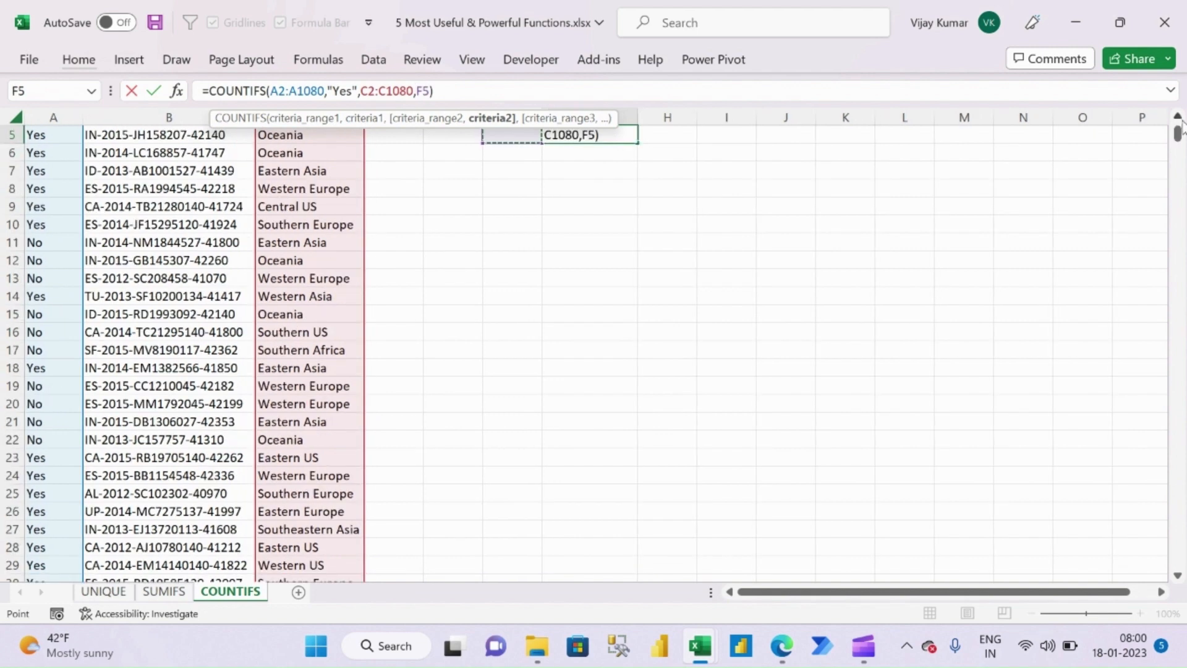
pyautogui.scroll(1, 1179, 123)
pyautogui.scroll(1, 1180, 124)
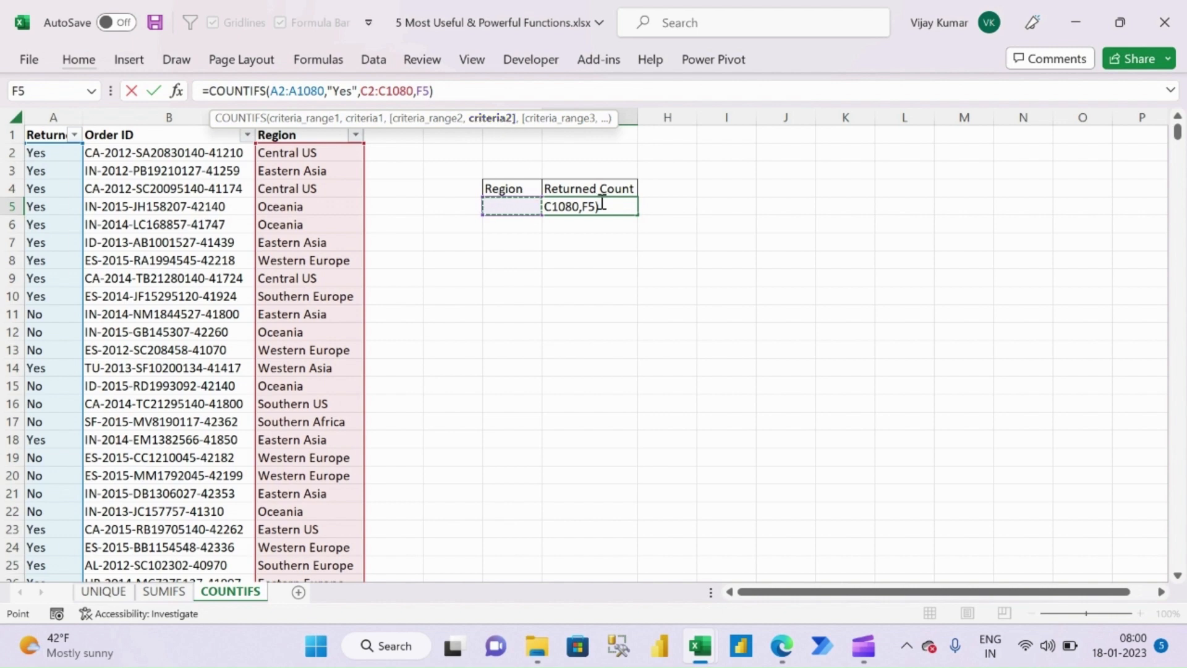
pyautogui.press('Return')
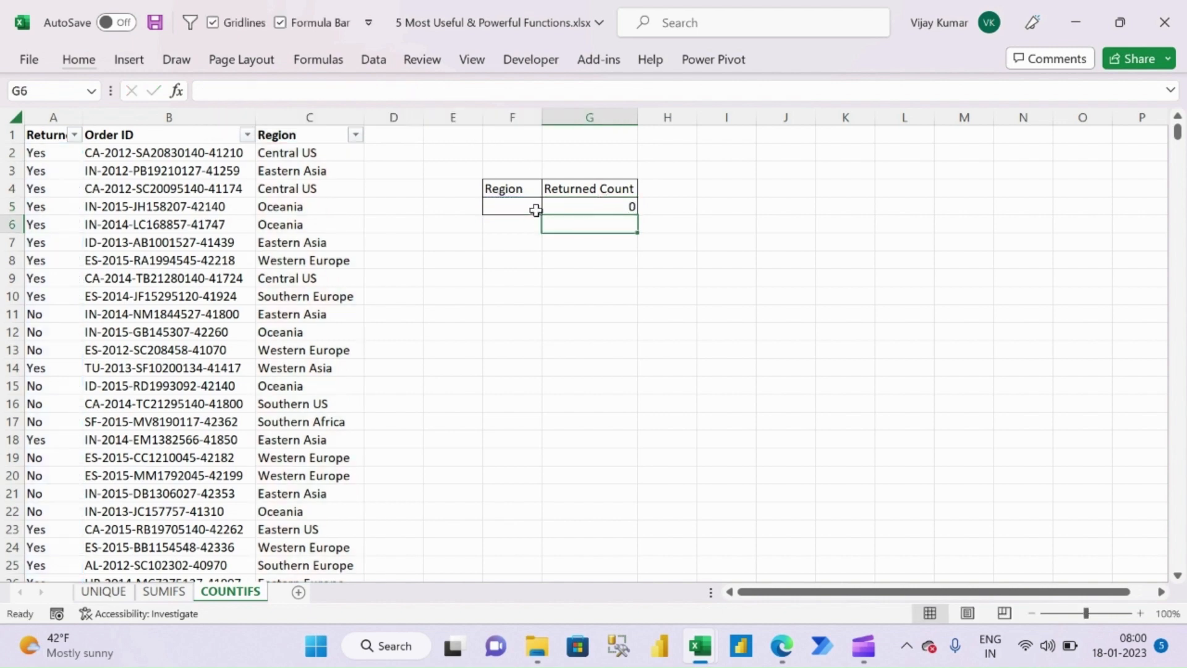
# Copy the region Oceania from C15 and paste it as a value into F5 under Region.
pyautogui.click(511, 208)
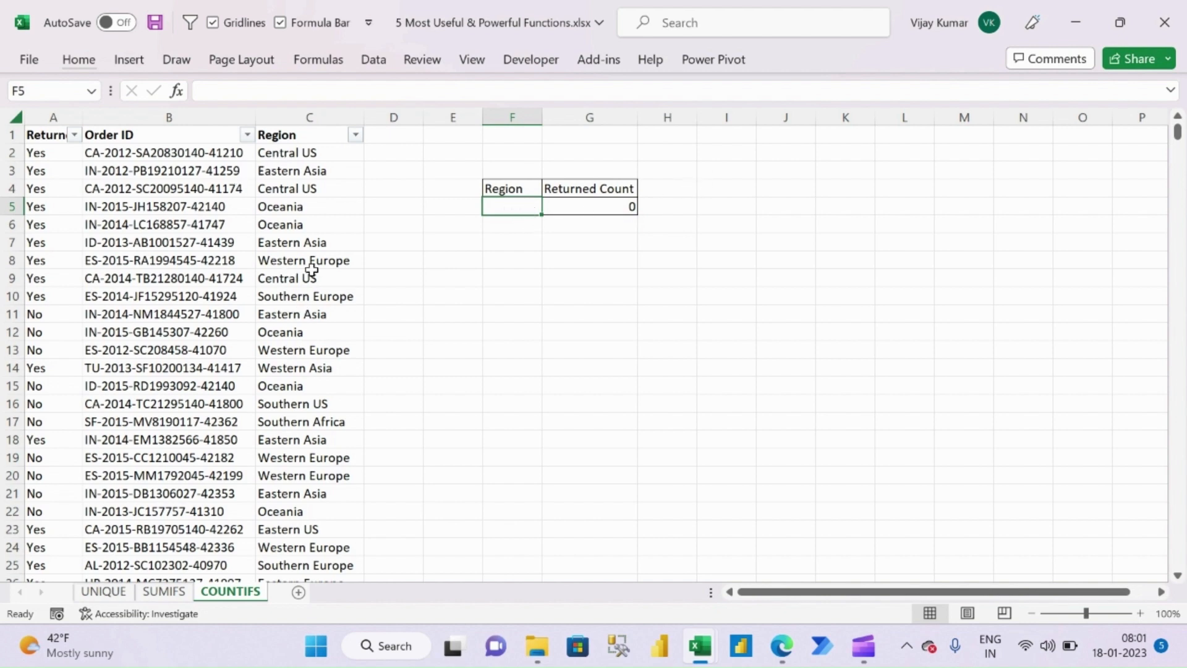
pyautogui.click(293, 389)
pyautogui.hotkey('ctrl', 'c')
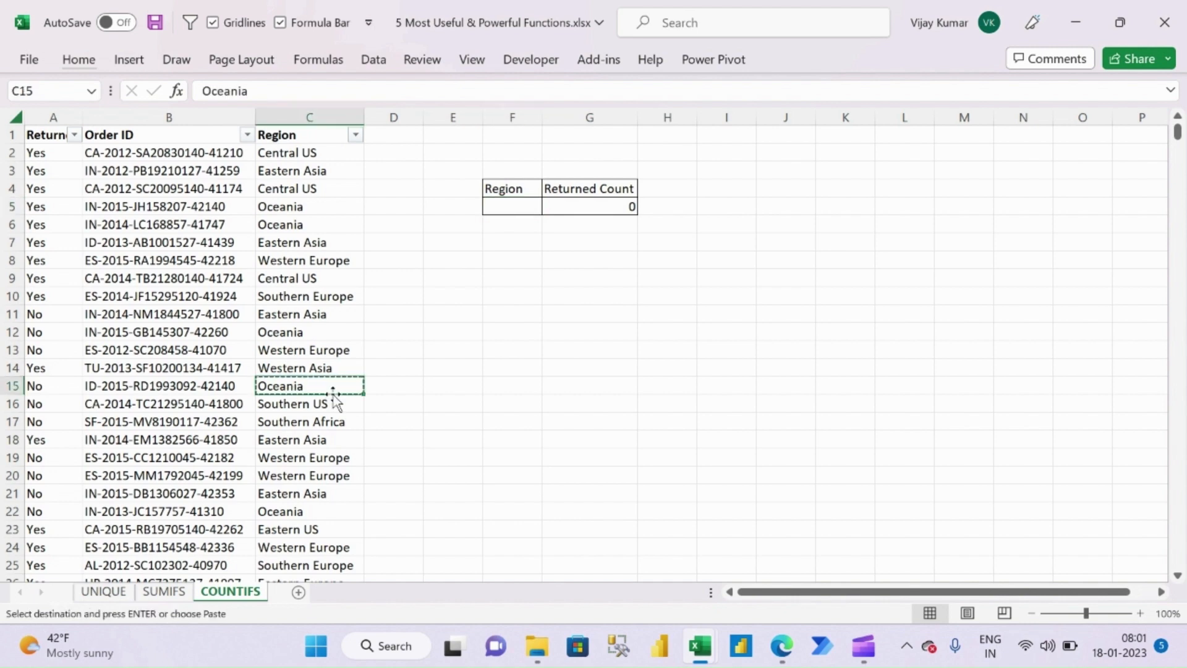
pyautogui.click(504, 211)
pyautogui.hotkey('alt', 'e')
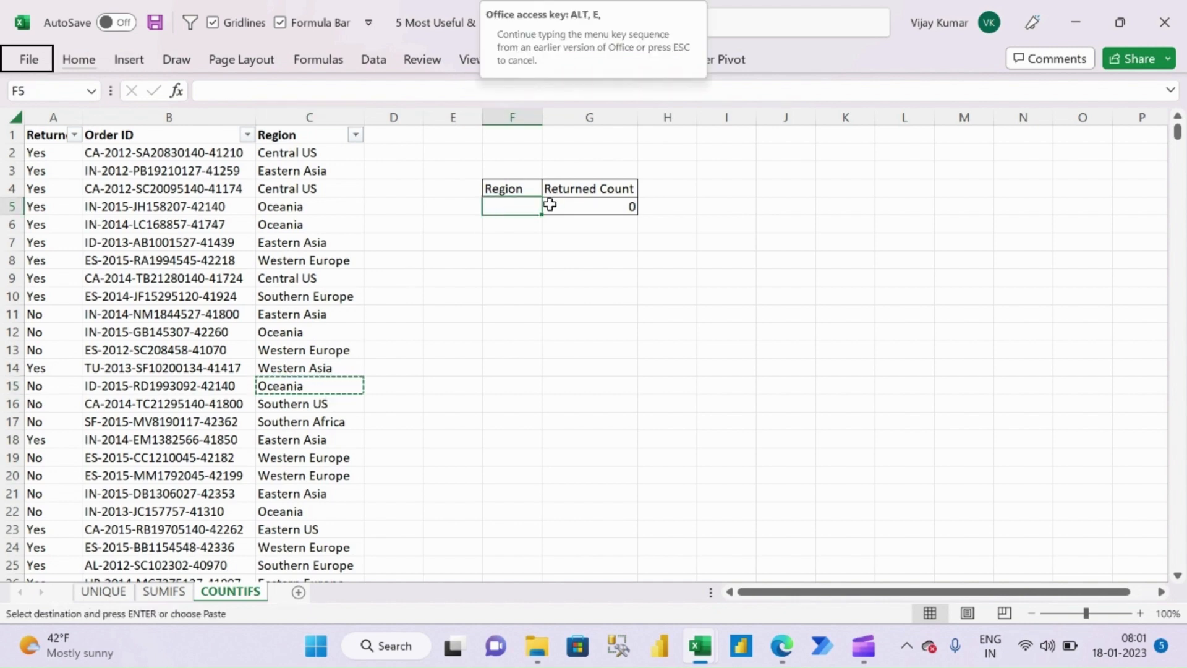
pyautogui.press('s')
pyautogui.press('v')
pyautogui.press('Return')
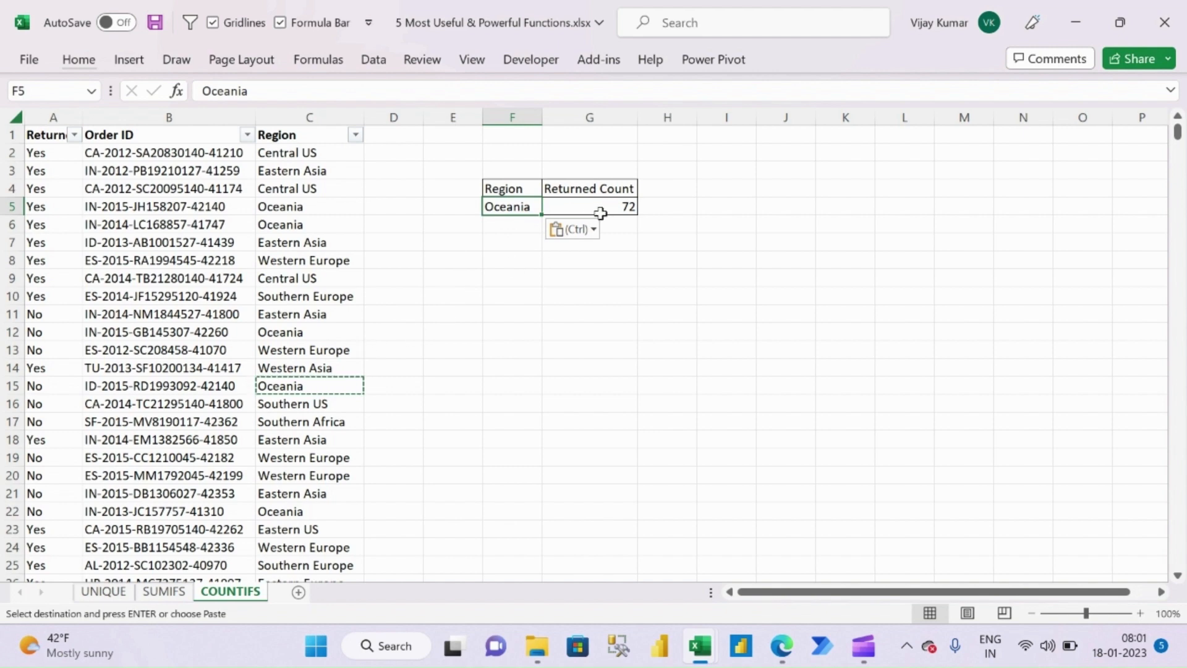
# Copy the region Central US from C9, paste it as a value into F5, and fit column F to its contents.
pyautogui.click(314, 278)
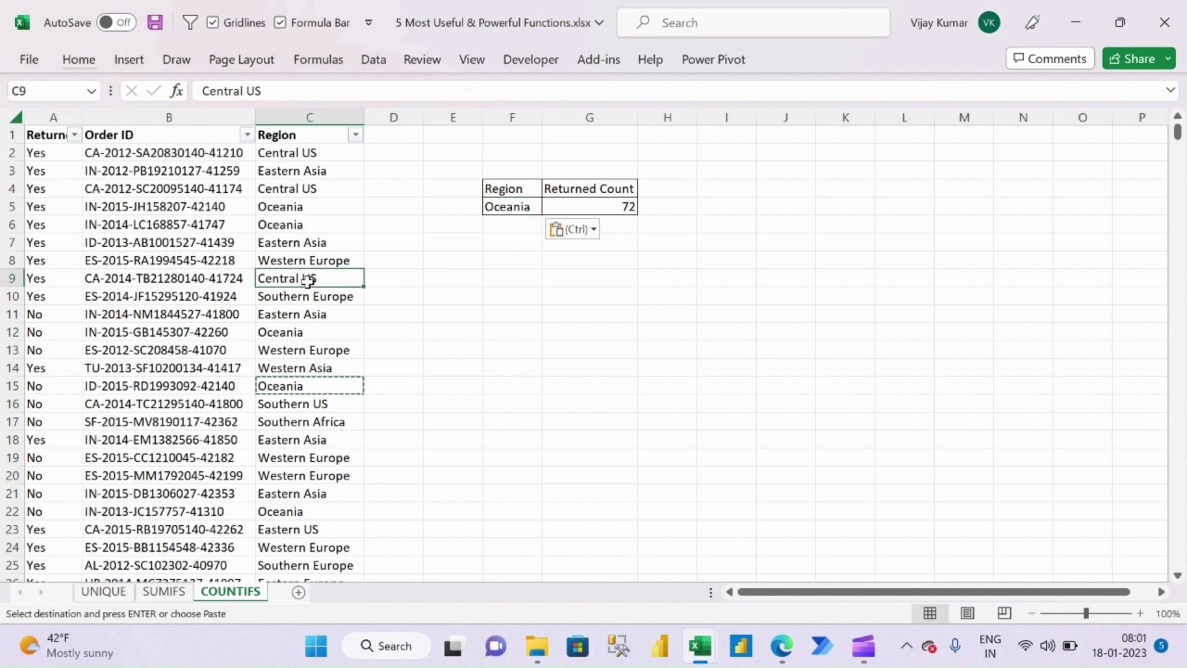
pyautogui.hotkey('ctrl', 'c')
pyautogui.click(497, 199)
pyautogui.hotkey('alt', 'e')
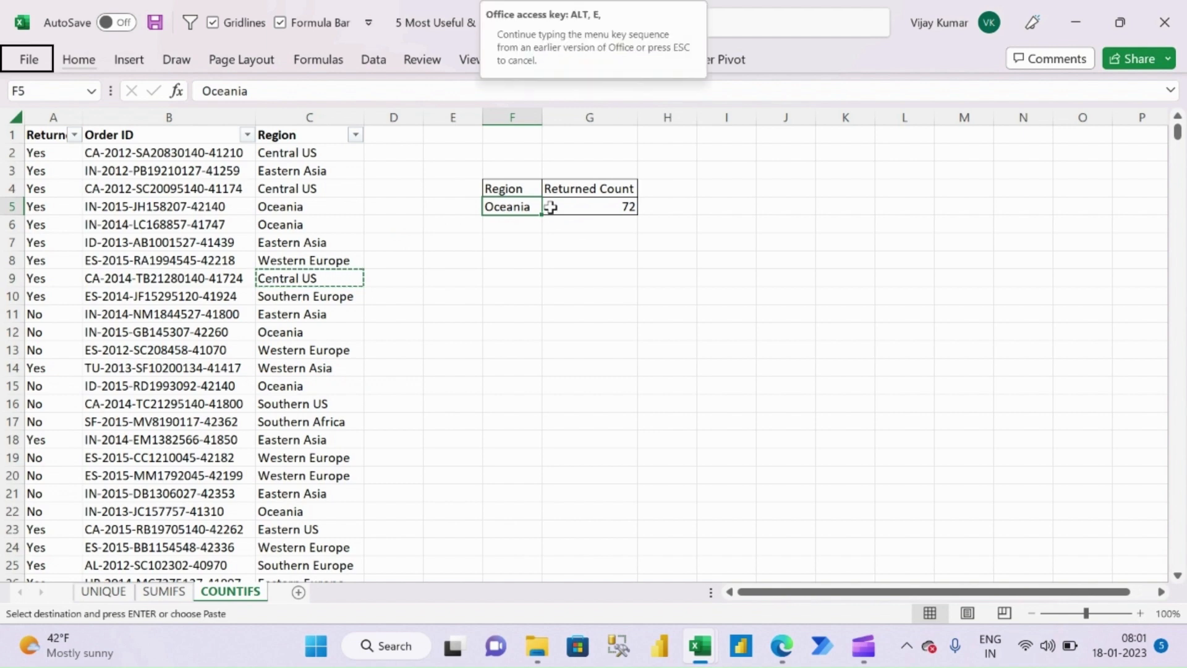
pyautogui.press('s')
pyautogui.press('v')
pyautogui.press('Return')
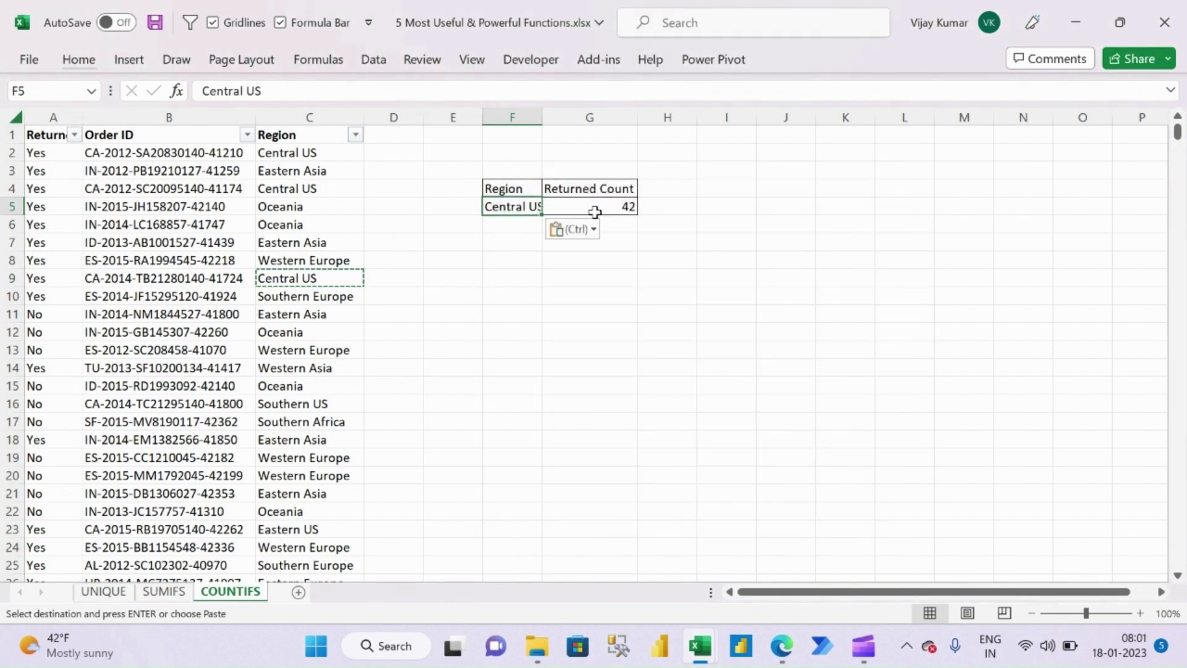
pyautogui.doubleClick(543, 117)
# Filter the records to region Central US with Returned set to Yes.
pyautogui.hotkey('ctrl', 'shift', 'l')
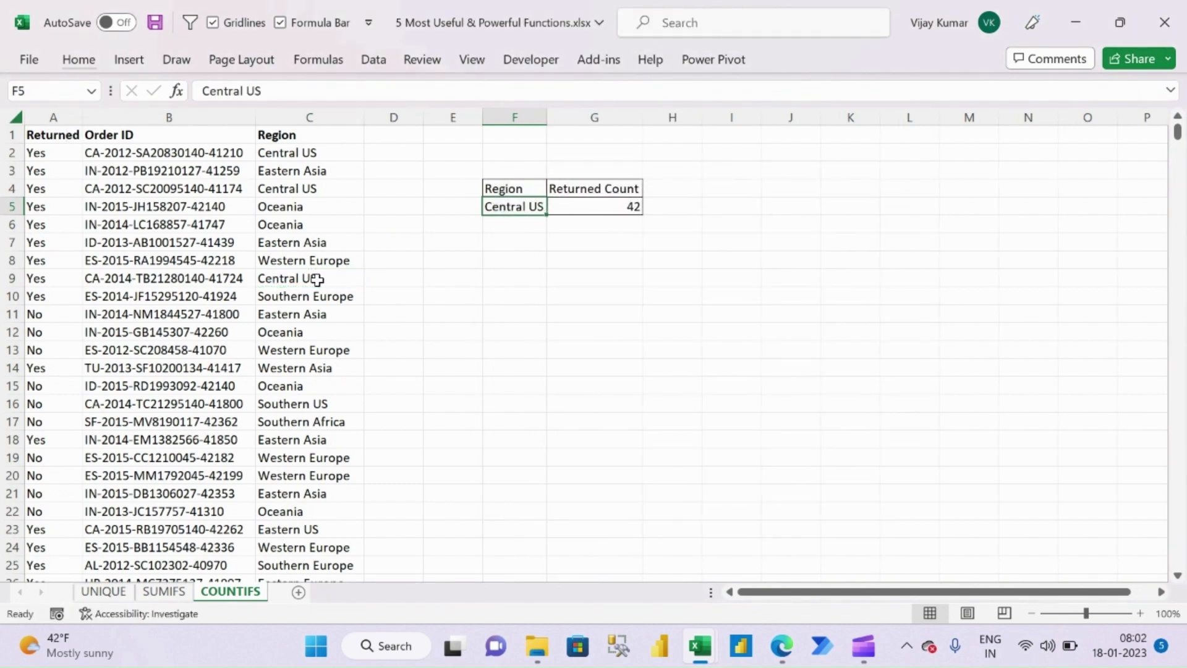
pyautogui.click(319, 277)
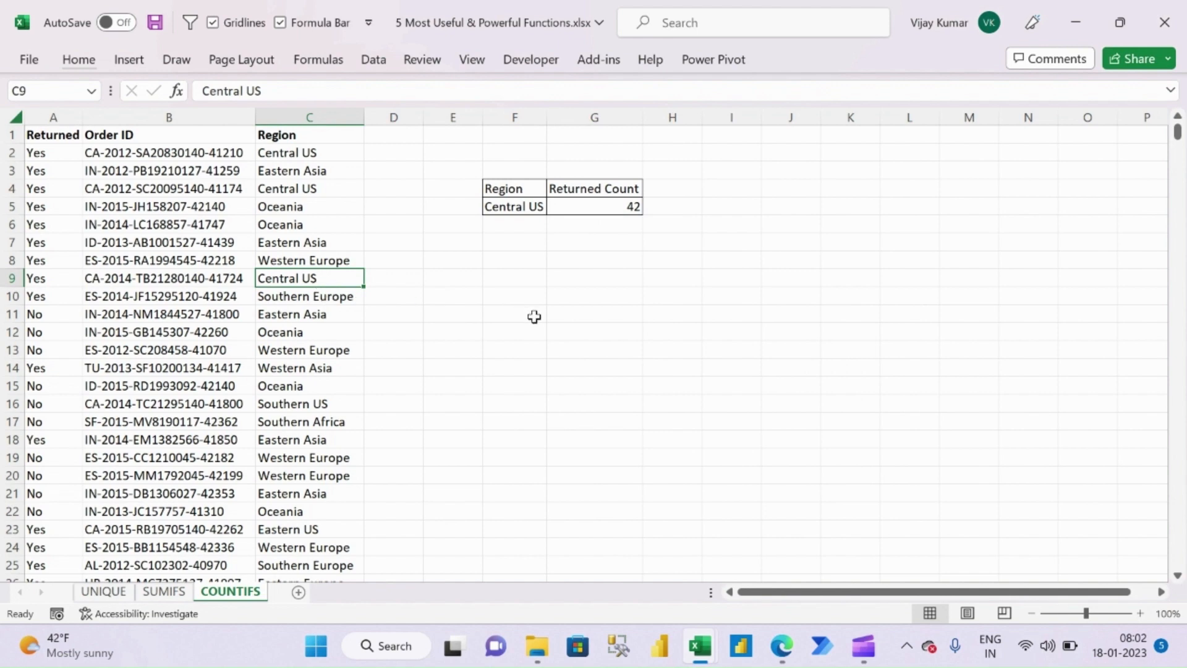
pyautogui.hotkey('alt', '3')
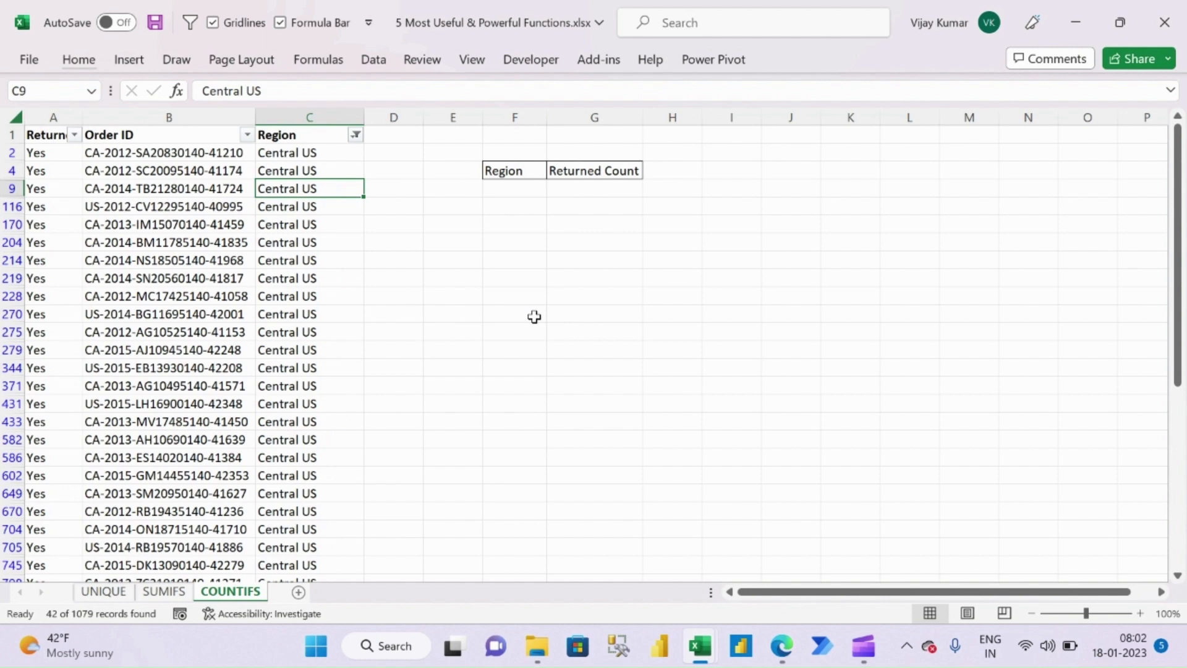
pyautogui.click(54, 226)
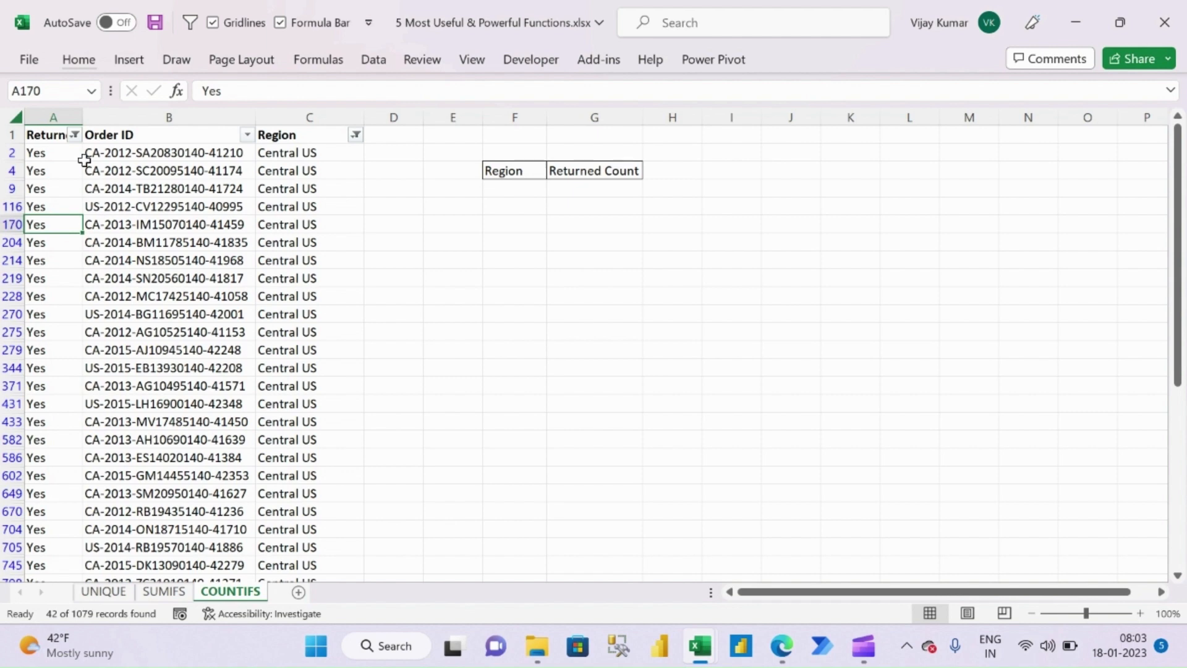
pyautogui.click(247, 135)
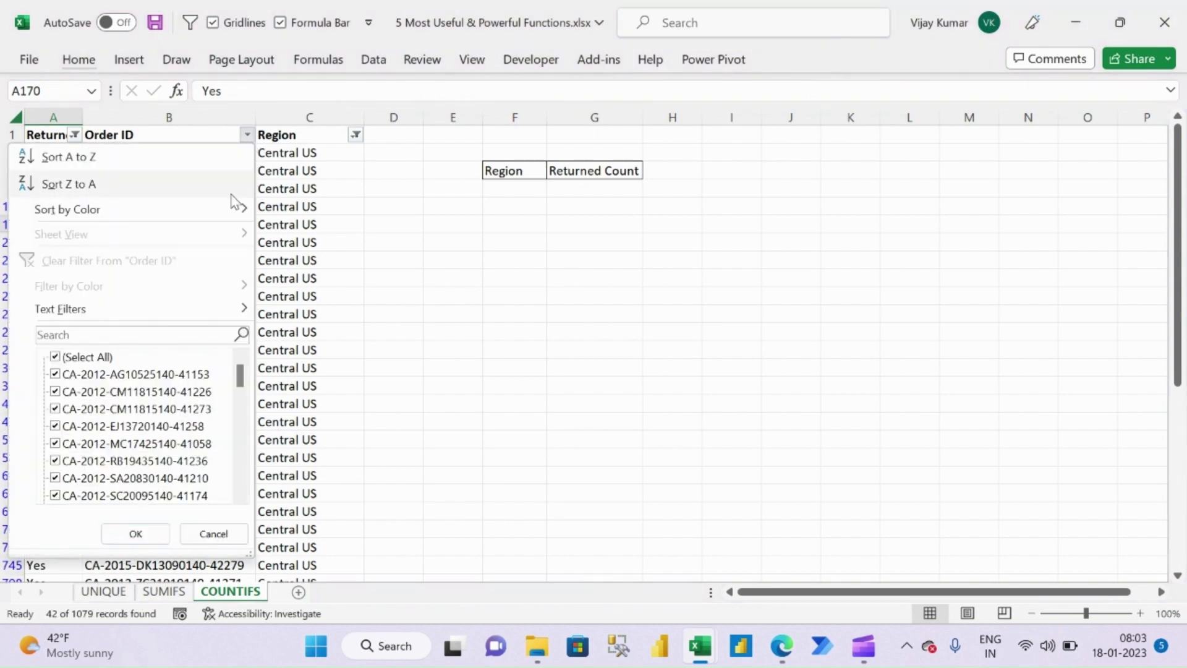
pyautogui.click(288, 286)
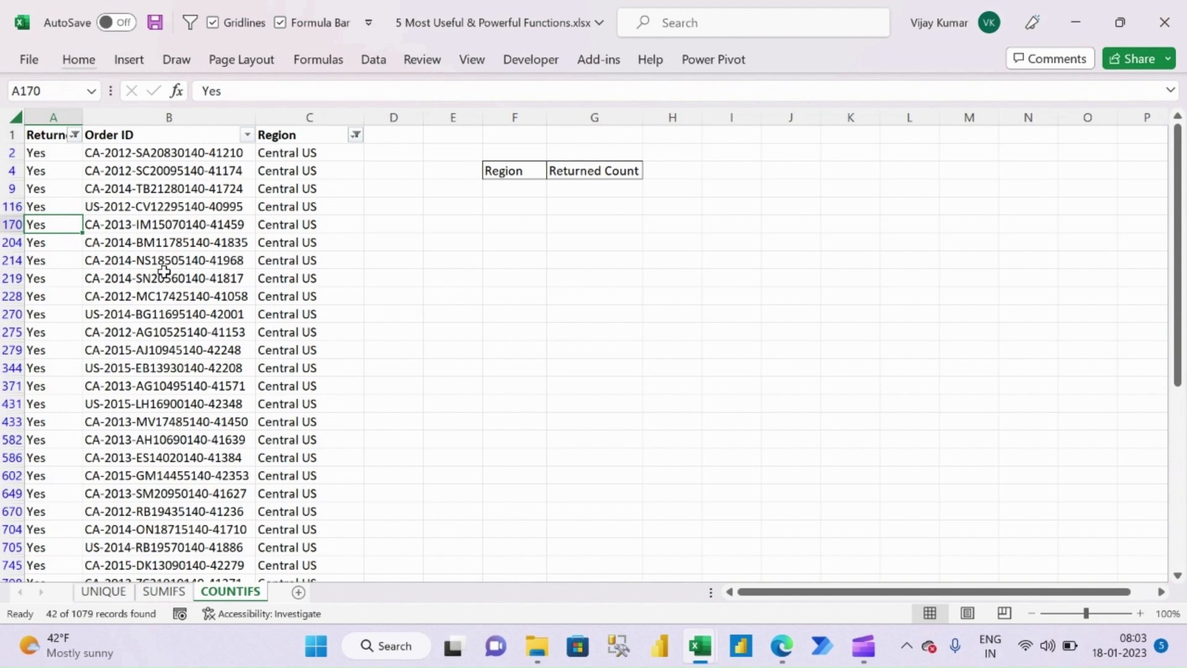
# Select all filtered Returned values from A2 down to check their count, and return to cell A1.
pyautogui.click(61, 154)
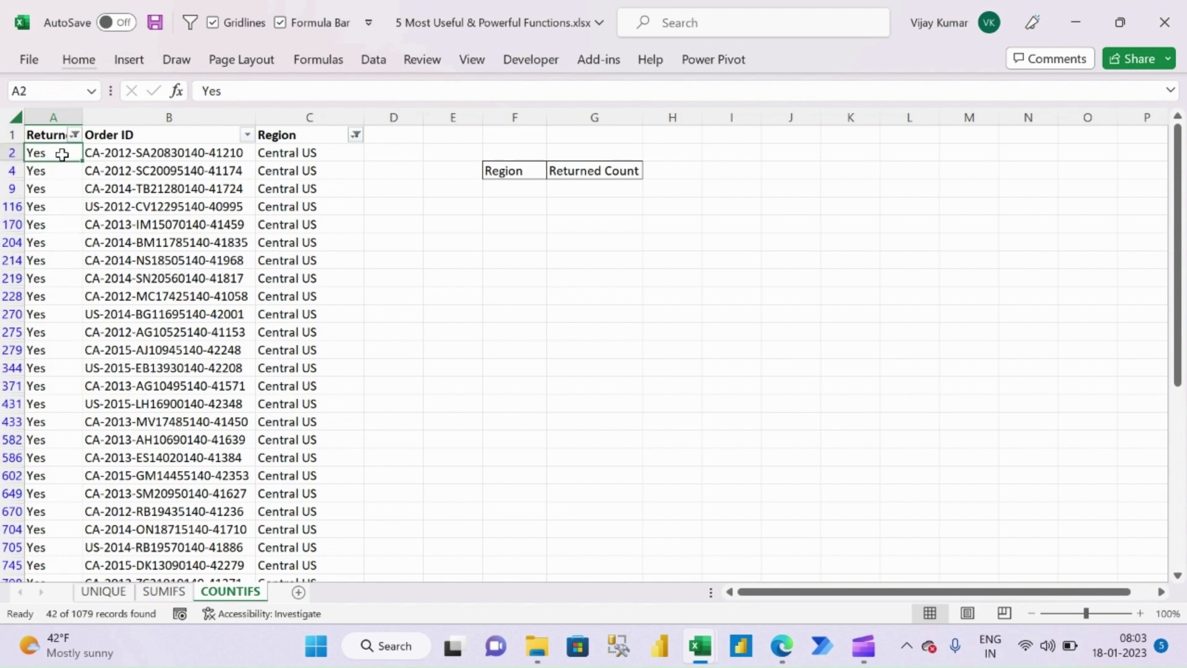
pyautogui.hotkey('ctrl', 'shift', 'Down')
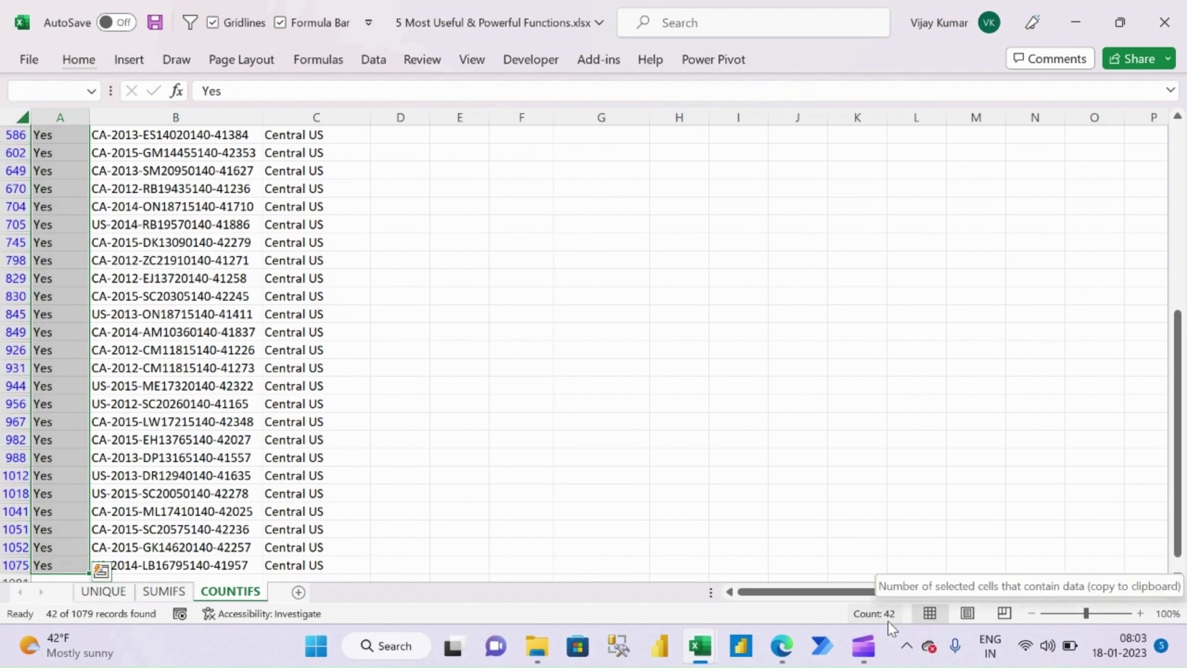
pyautogui.hotkey('ctrl', 'Home')
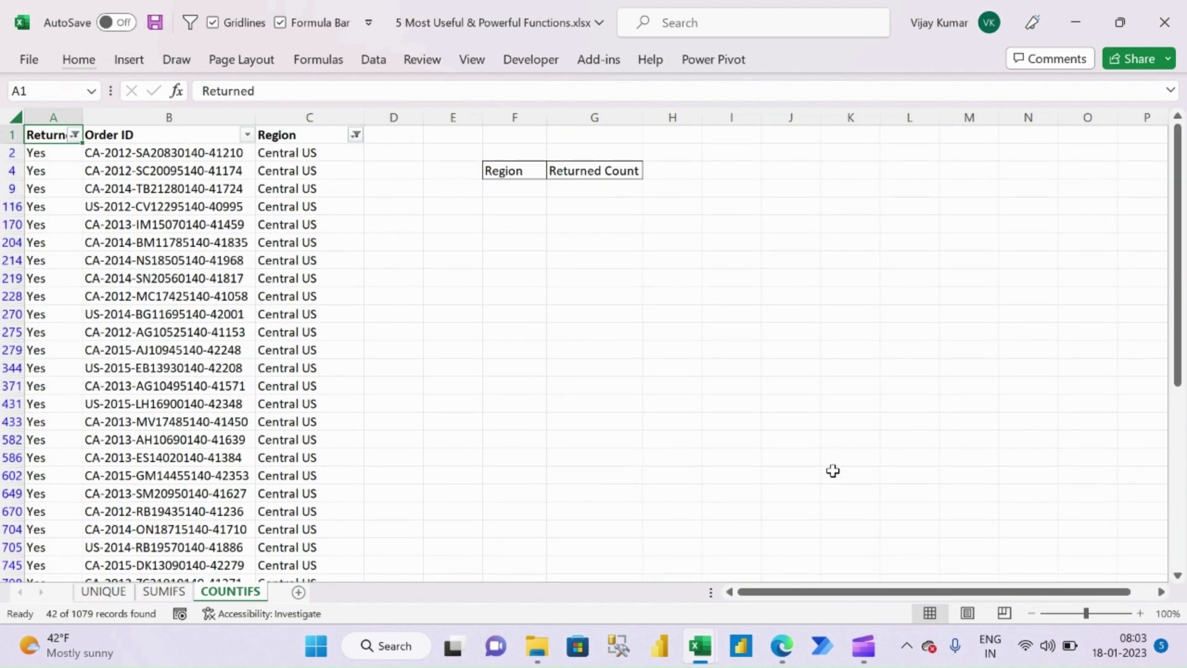
# Clear all column filters so that every record shows again, and select the Returned Count cell G5.
pyautogui.press('alt')
pyautogui.press('a')
pyautogui.press('c')
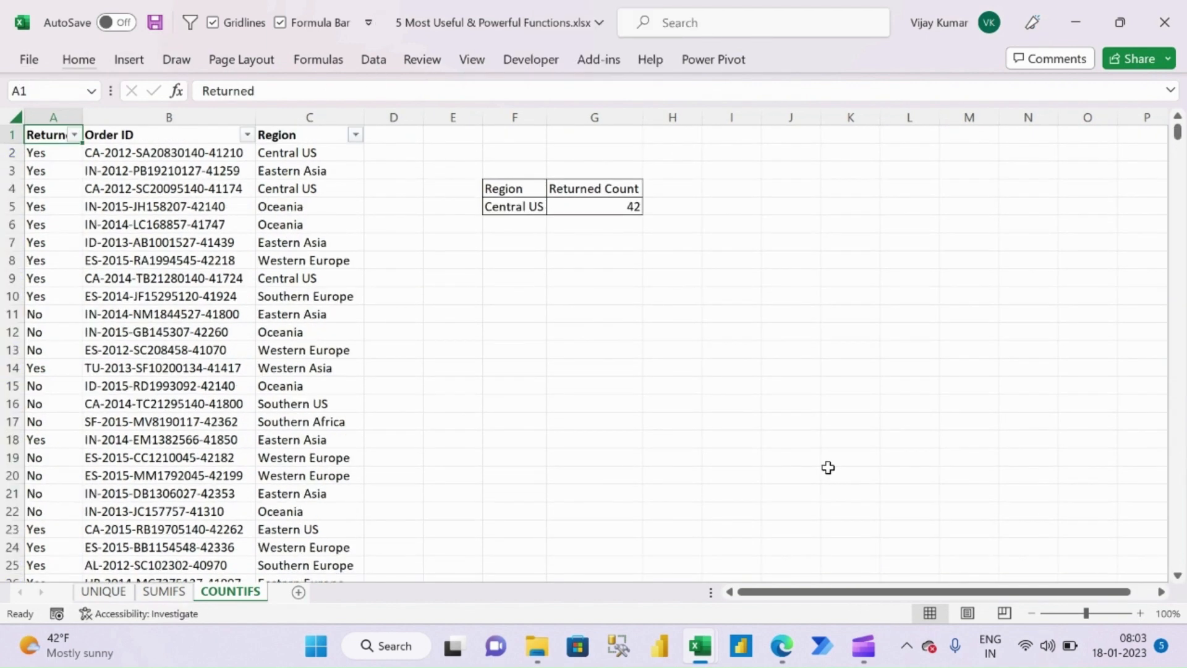
pyautogui.click(618, 208)
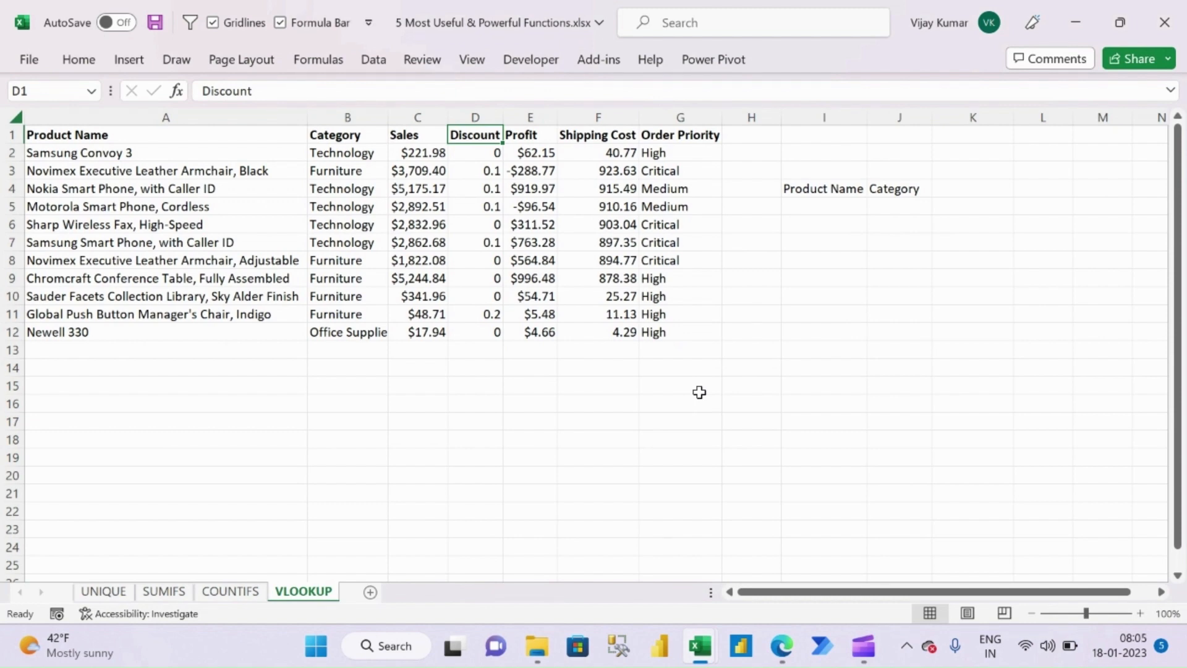
# Start a VLOOKUP formula in J5 under Category with cell I5 as the lookup value.
pyautogui.click(832, 206)
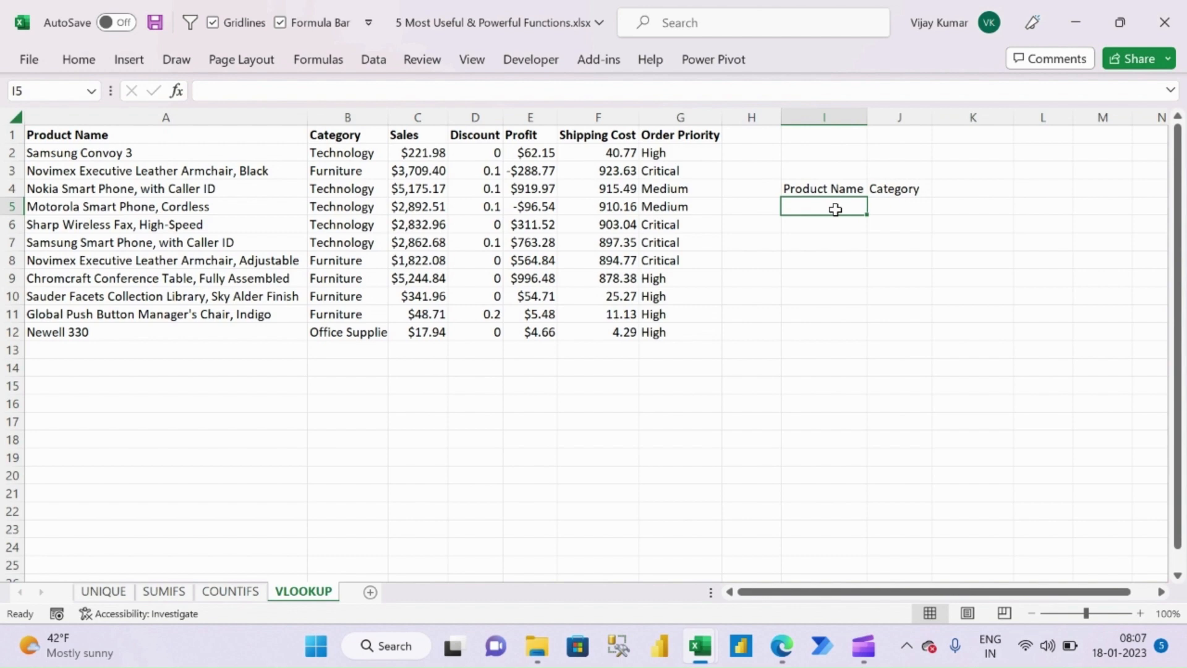
pyautogui.click(906, 205)
pyautogui.write('=vlo')
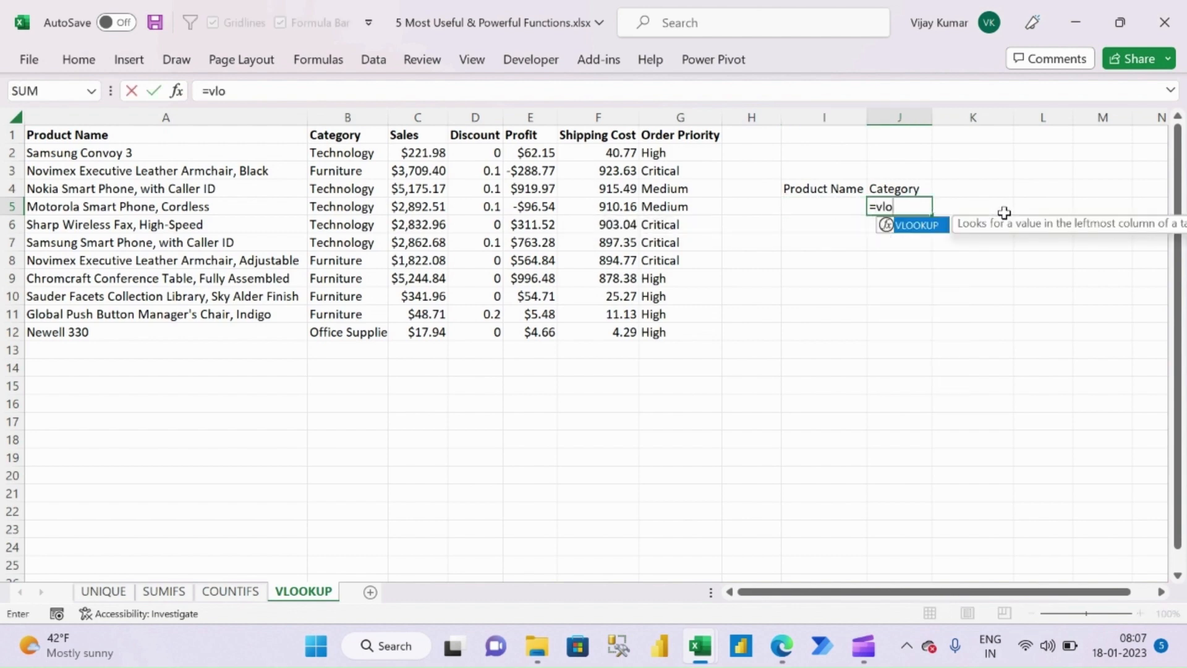
pyautogui.press('Tab')
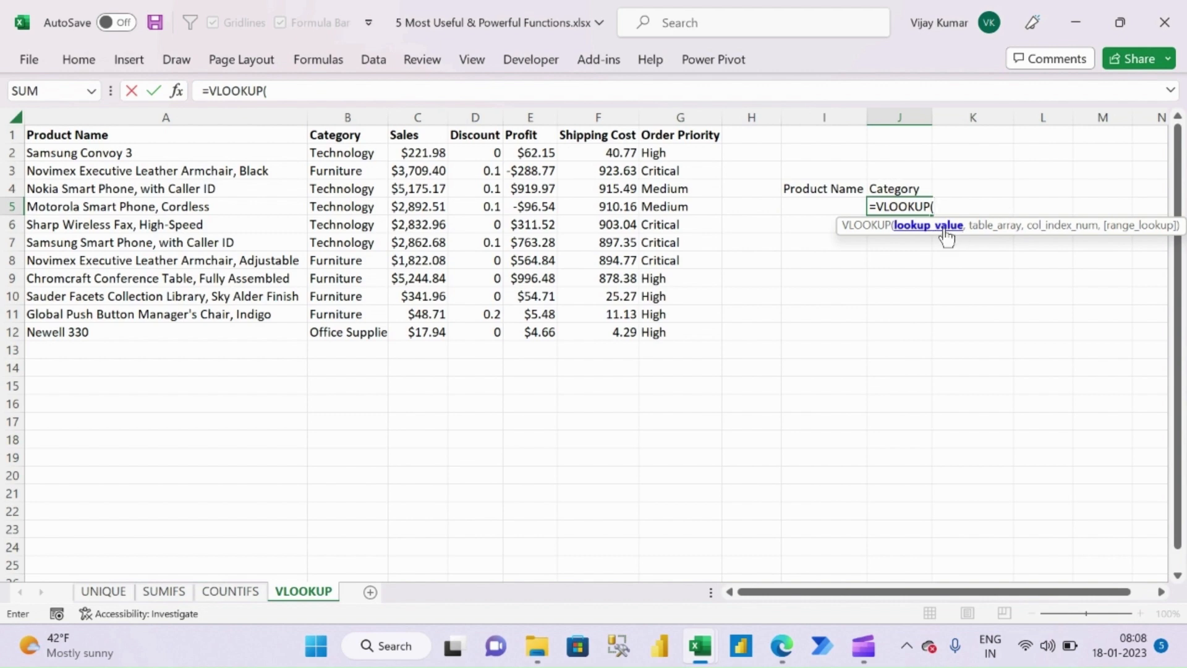
pyautogui.click(823, 209)
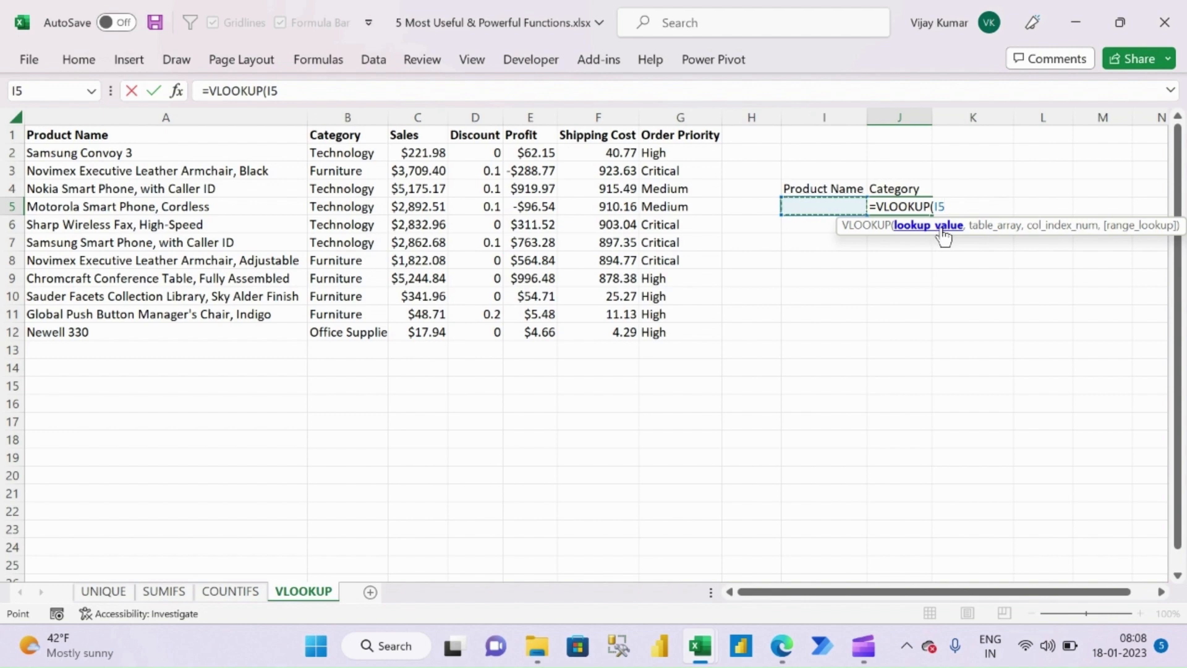
pyautogui.write(',')
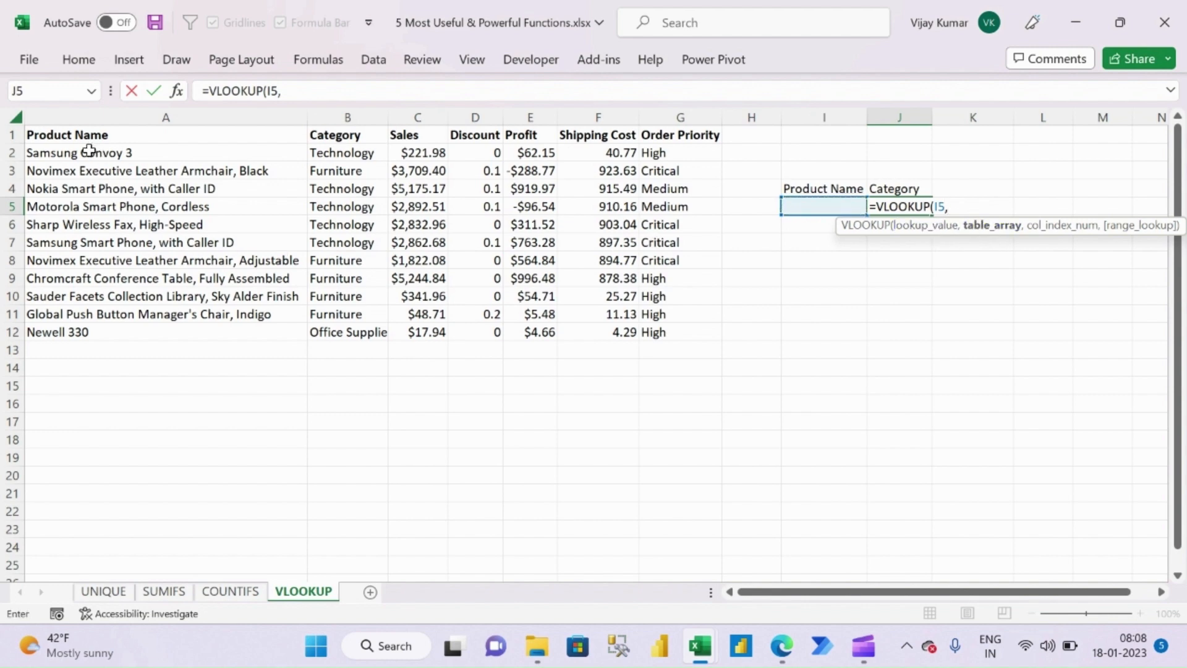
# Complete the VLOOKUP formula in J5 with table array A1:B12, column index 2 and FALSE for an exact match.
pyautogui.moveTo(90, 135); pyautogui.dragTo(318, 321)
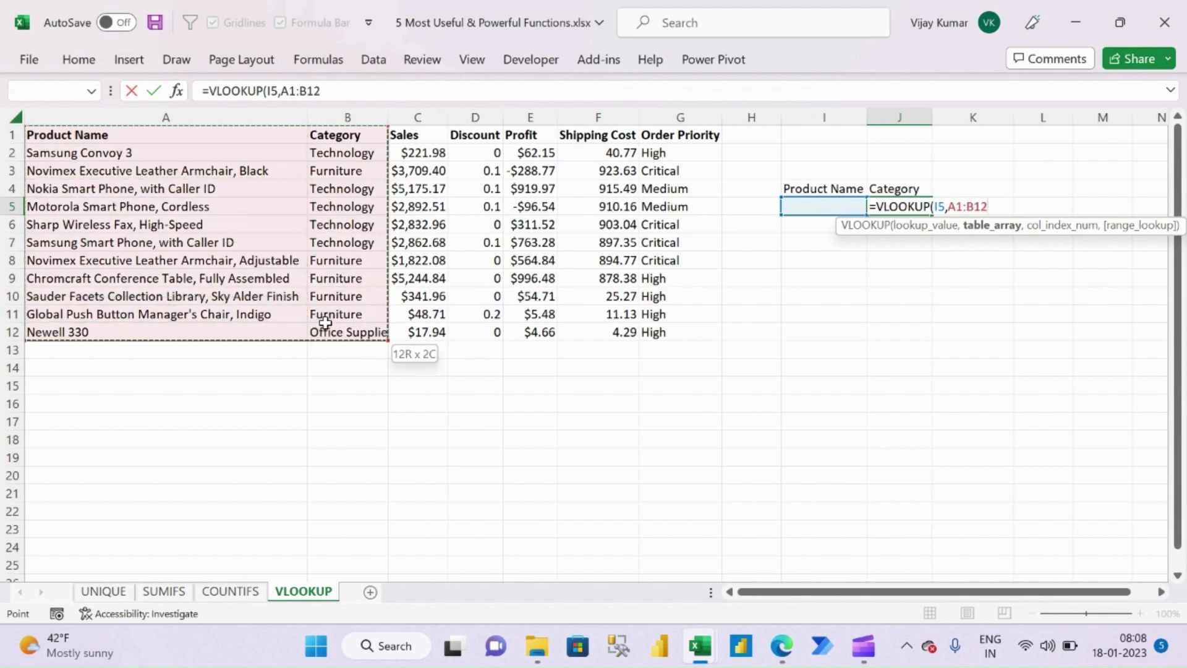
pyautogui.moveTo(325, 322); pyautogui.dragTo(357, 339)
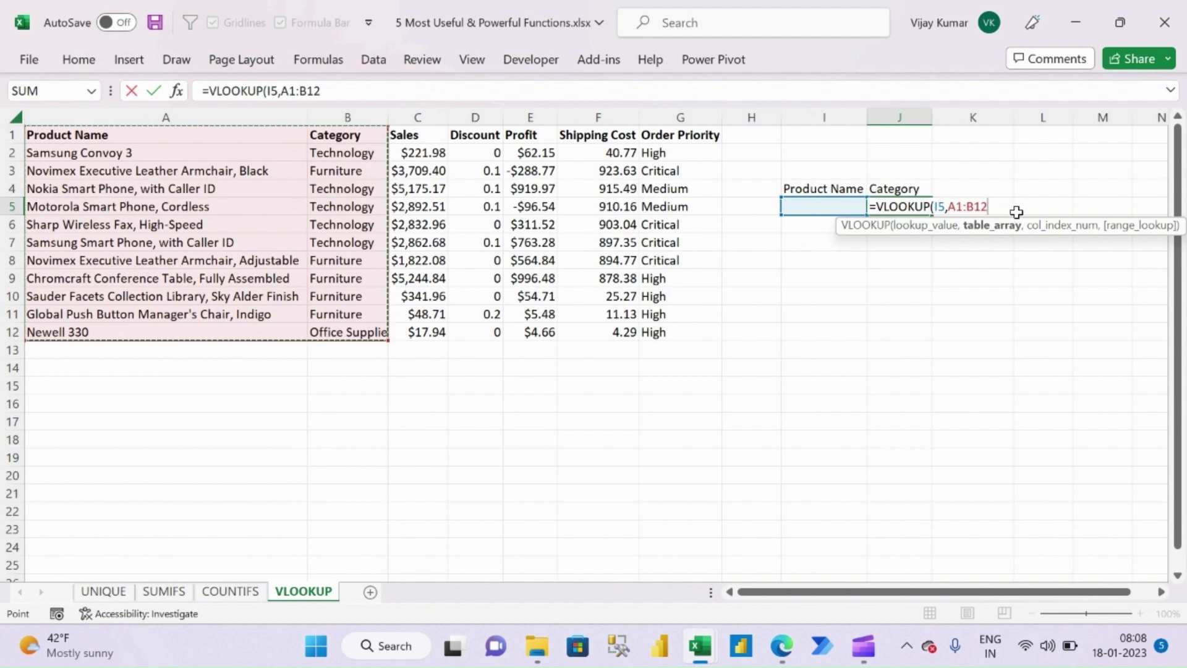
pyautogui.write(',')
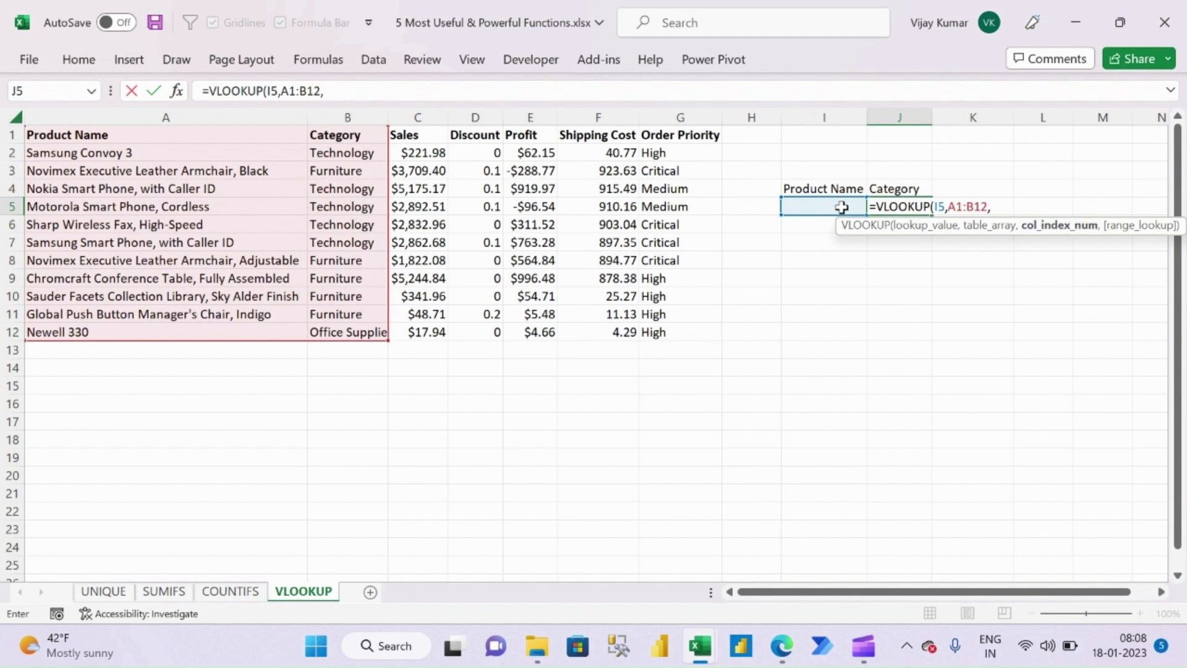
pyautogui.write('2,')
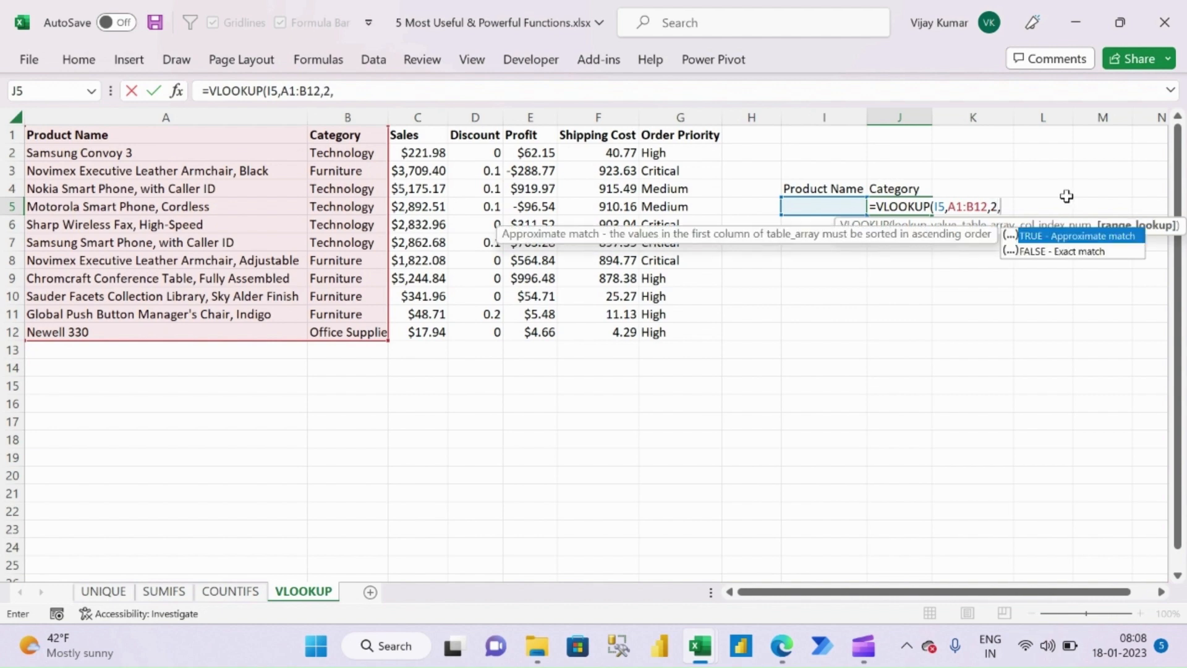
pyautogui.doubleClick(1084, 251)
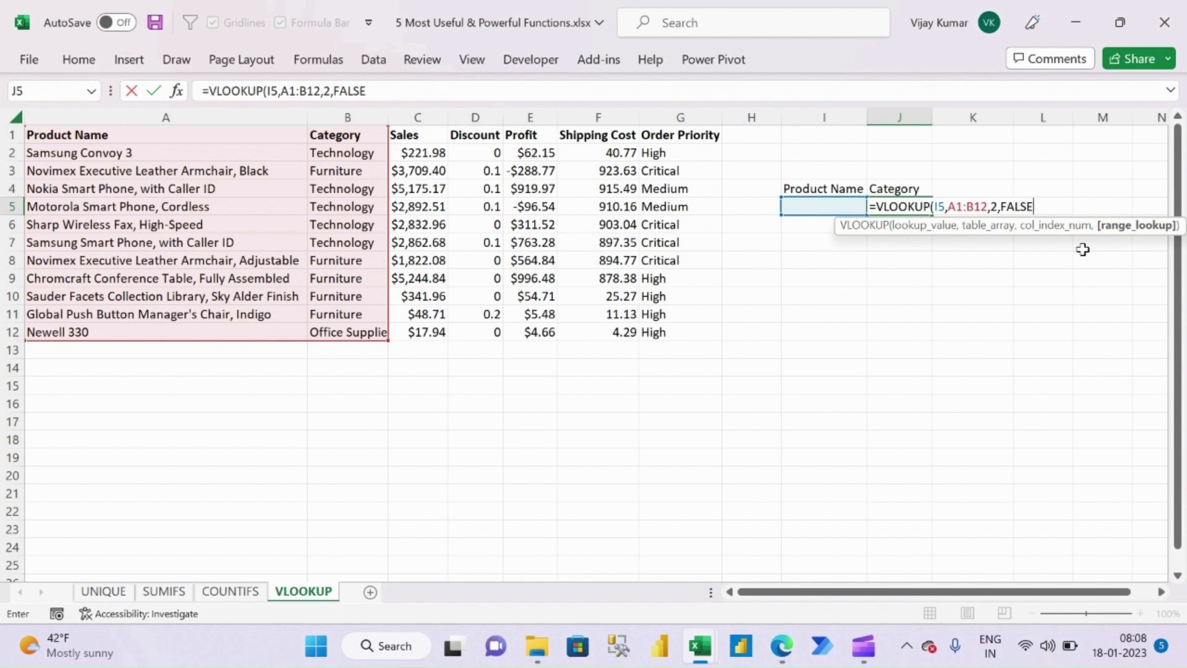
pyautogui.write(')')
pyautogui.press('Return')
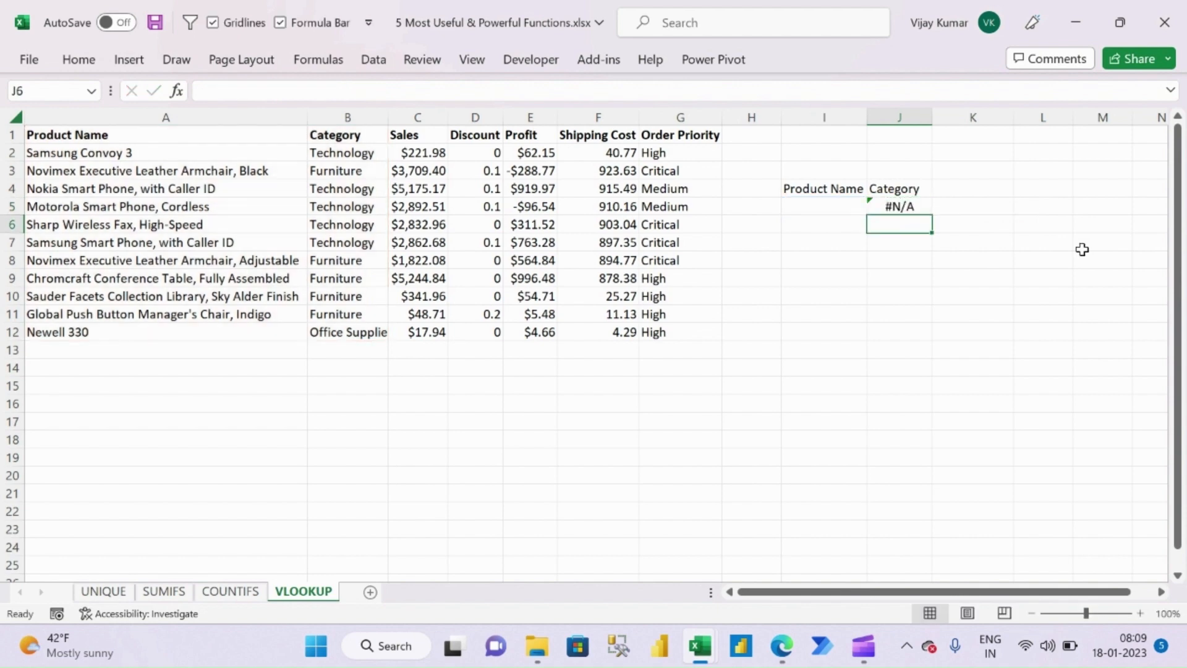
# Set up data validation for cell I5 under Product Name that allows values from a List.
pyautogui.click(828, 208)
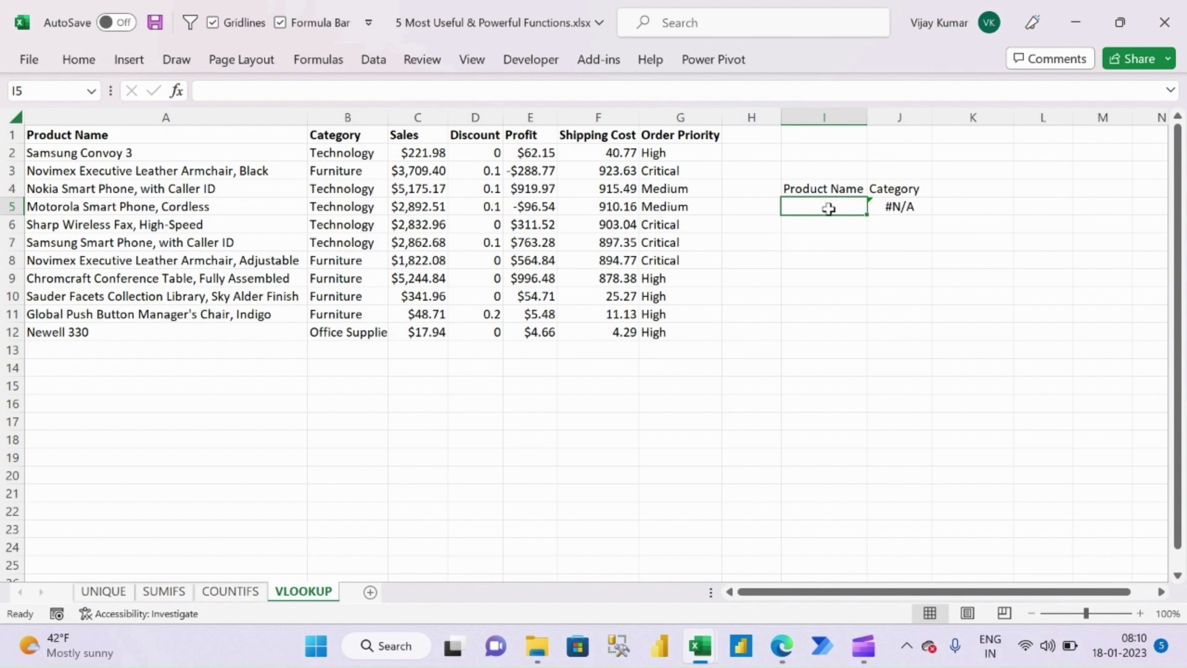
pyautogui.hotkey('alt', 'd')
pyautogui.press('l')
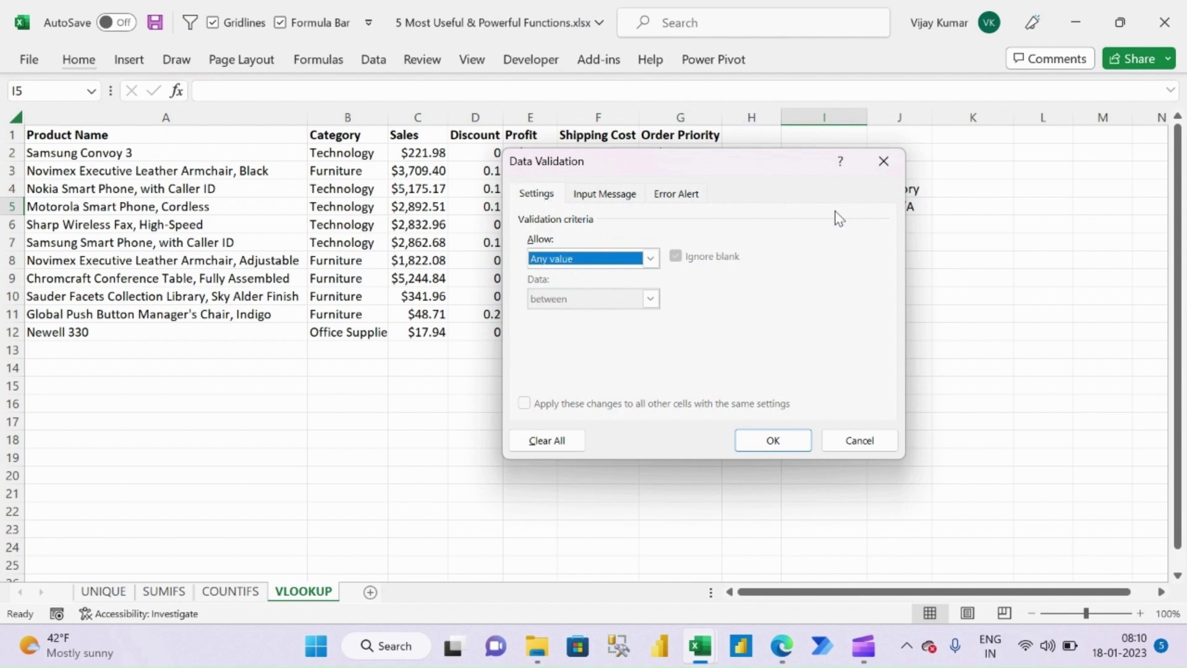
pyautogui.hotkey('alt', 'Down')
pyautogui.press('Down')
pyautogui.press('Down')
pyautogui.press('Down')
pyautogui.press('Return')
# Set the validation list's source to the product names in $A$2:$A$12 and apply it to I5.
pyautogui.press('Left')
pyautogui.press('Left')
pyautogui.press('Left')
pyautogui.press('Left')
pyautogui.press('Left')
pyautogui.press('Left')
pyautogui.press('Left')
pyautogui.press('Left')
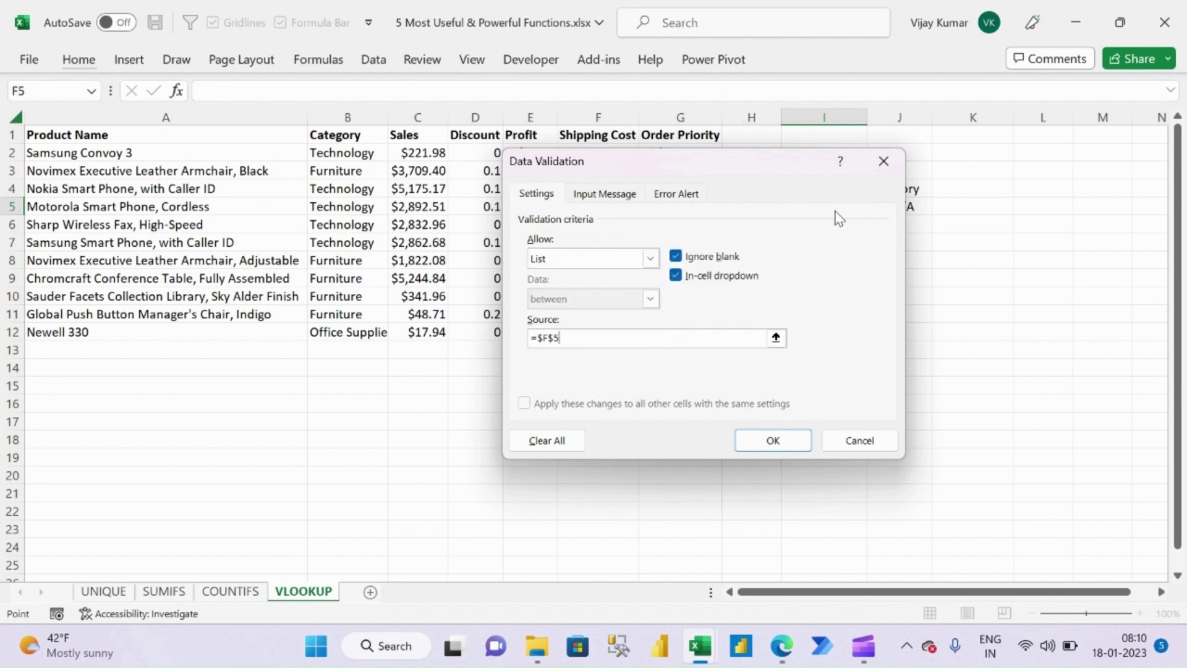
pyautogui.press('Up')
pyautogui.press('Up')
pyautogui.press('Up')
pyautogui.hotkey('ctrl', 'shift', 'Down')
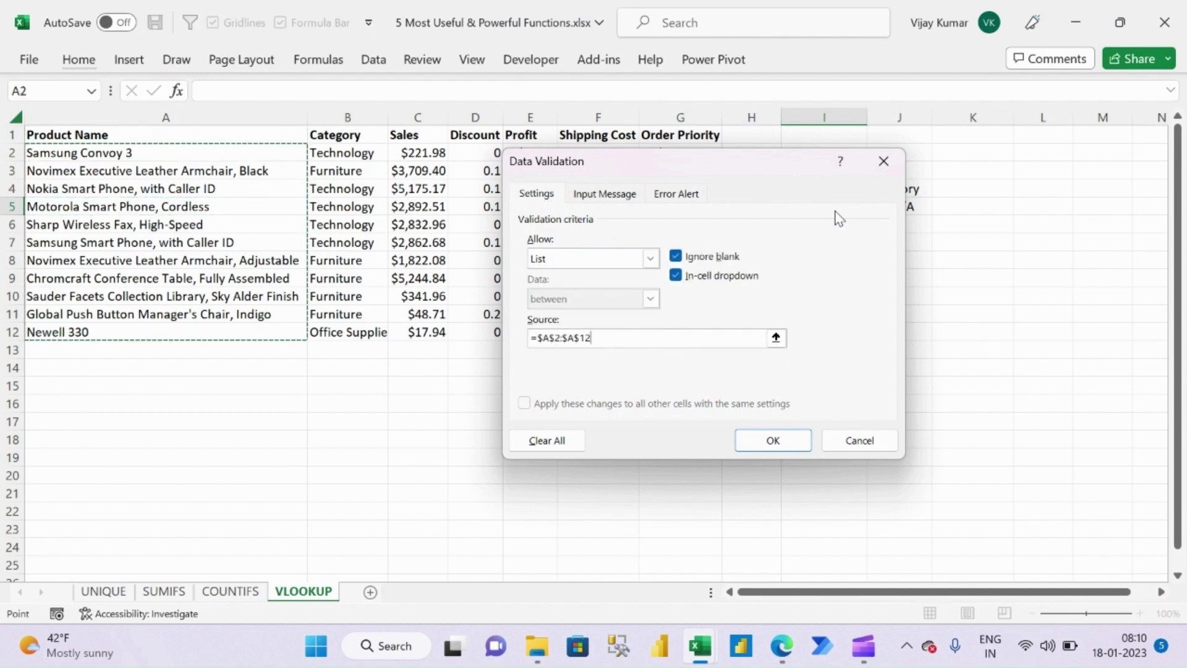
pyautogui.press('Return')
# Choose "Nokia Smart Phone, with Caller ID" from the product list in I5.
pyautogui.hotkey('alt', 'Down')
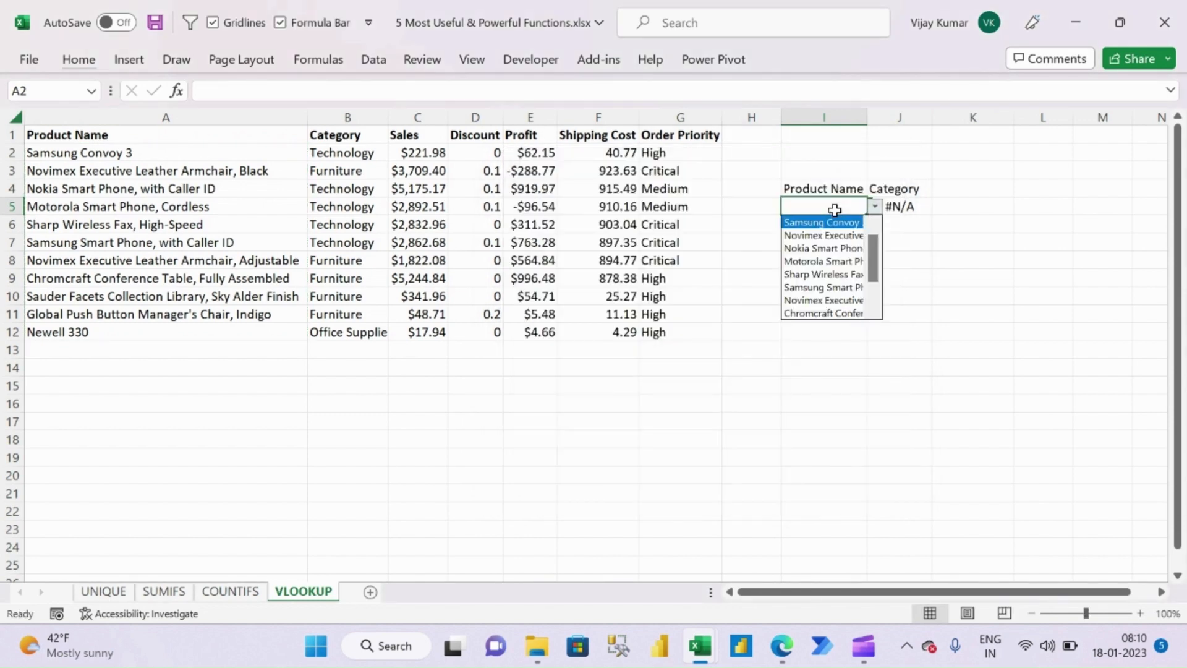
pyautogui.press('Down')
pyautogui.press('Down')
pyautogui.press('Return')
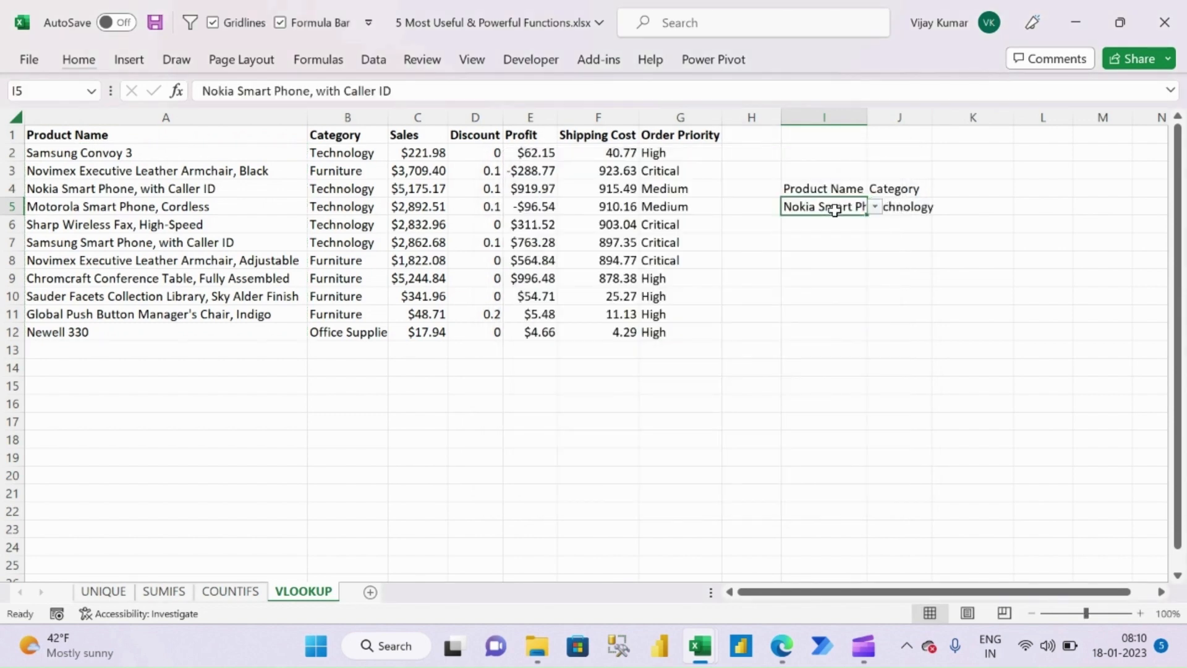
# Widen columns I and J so the product name and category fit.
pyautogui.doubleClick(867, 117)
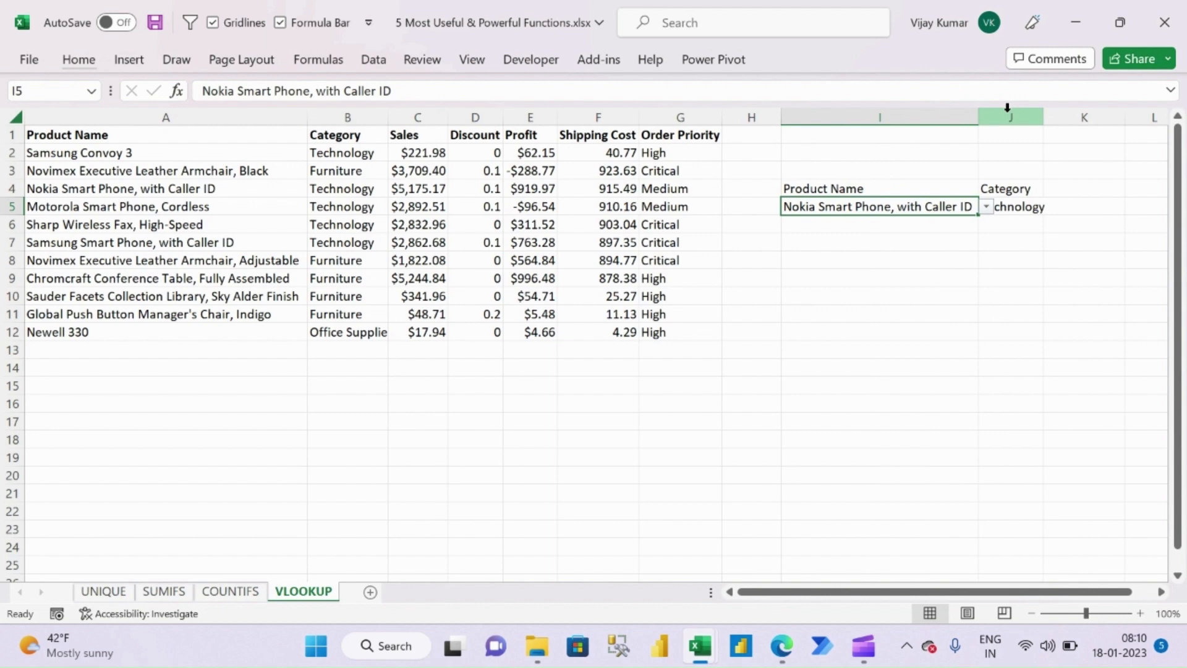
pyautogui.doubleClick(1044, 117)
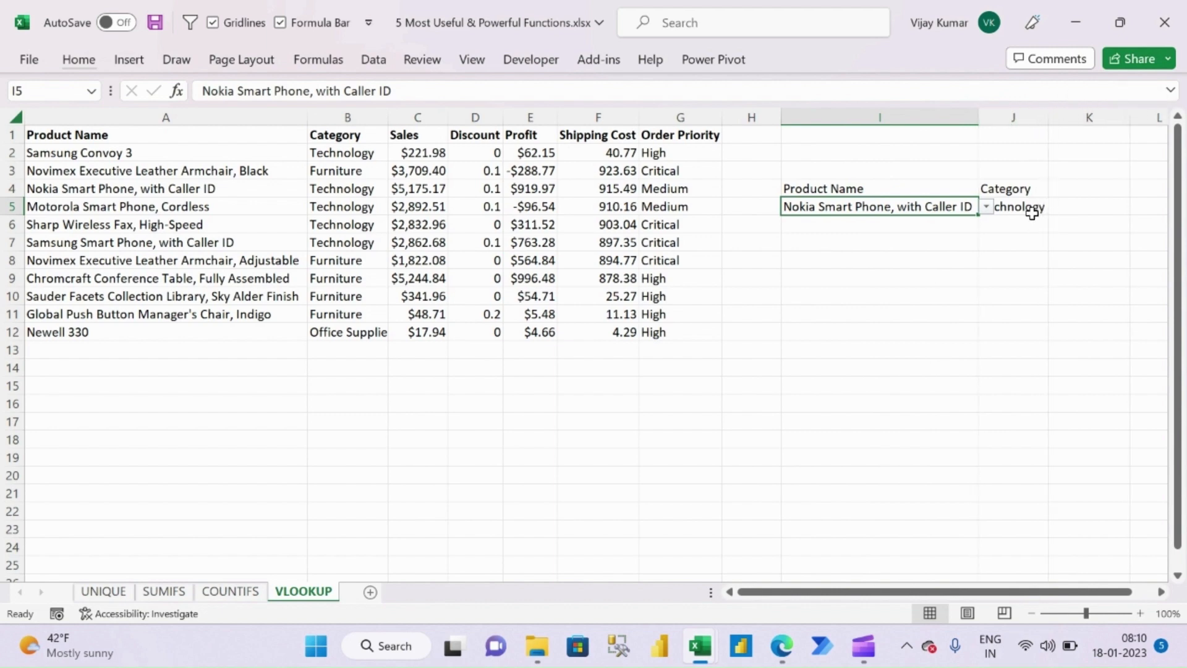
pyautogui.doubleClick(1049, 117)
# Right-align the category result in J5.
pyautogui.click(1031, 204)
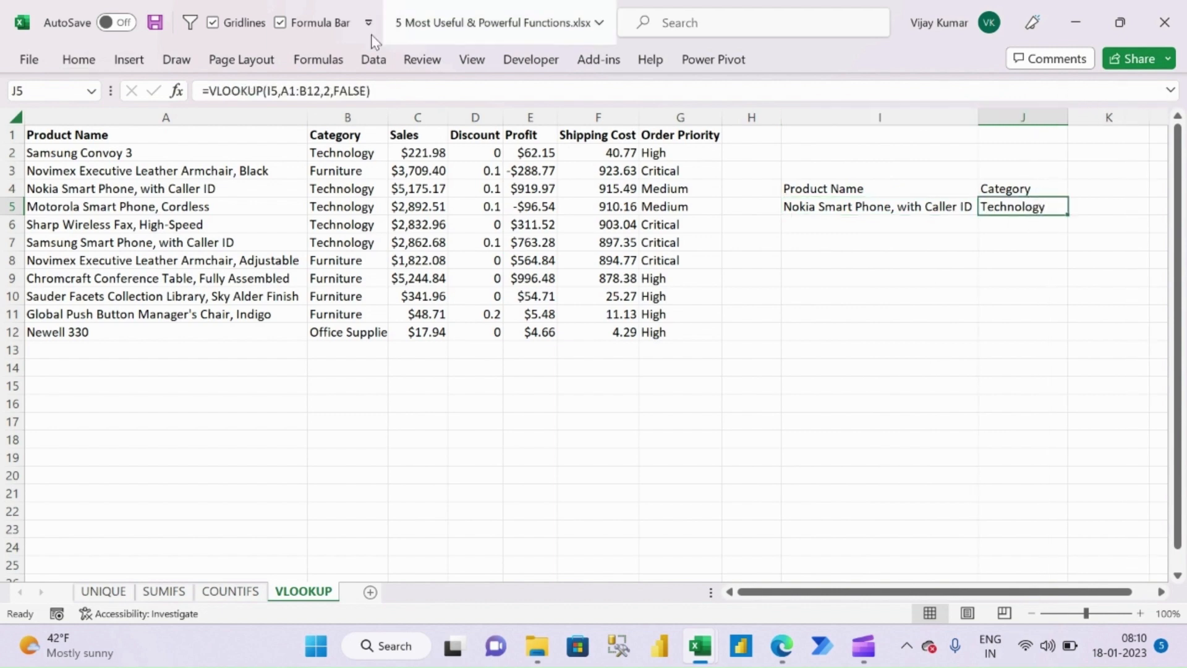
pyautogui.click(78, 60)
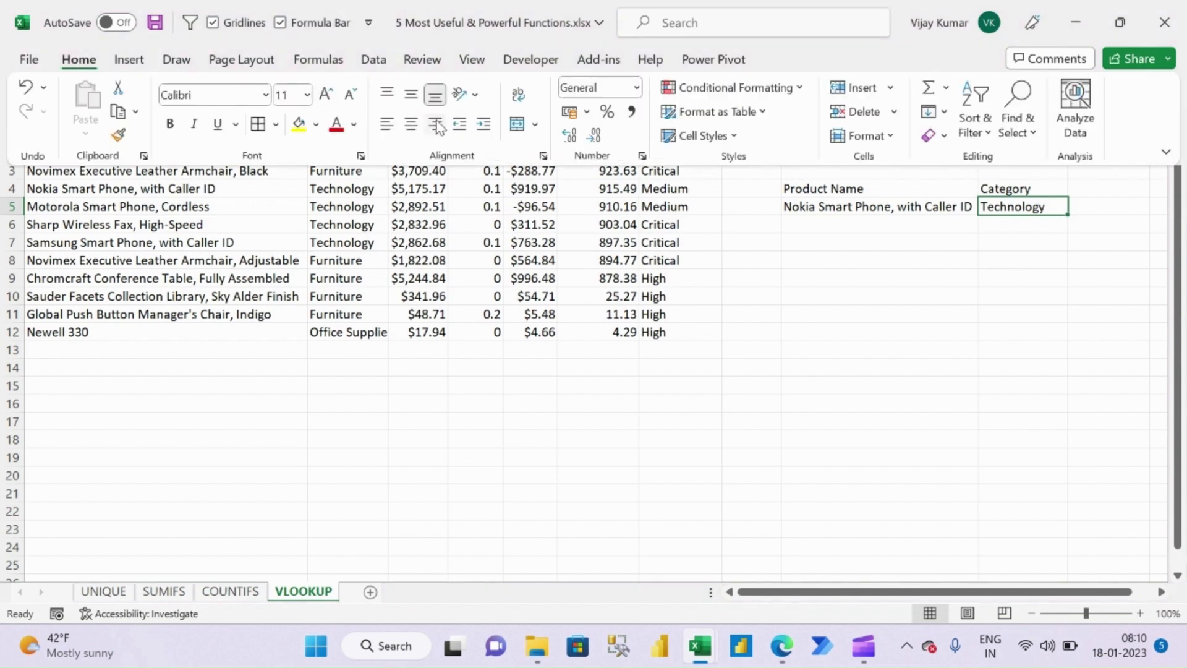
pyautogui.click(435, 123)
pyautogui.click(789, 289)
# Choose "Samsung Smart Phone, with Caller ID" in I5 and add borders to all cells of I4:J5.
pyautogui.click(931, 210)
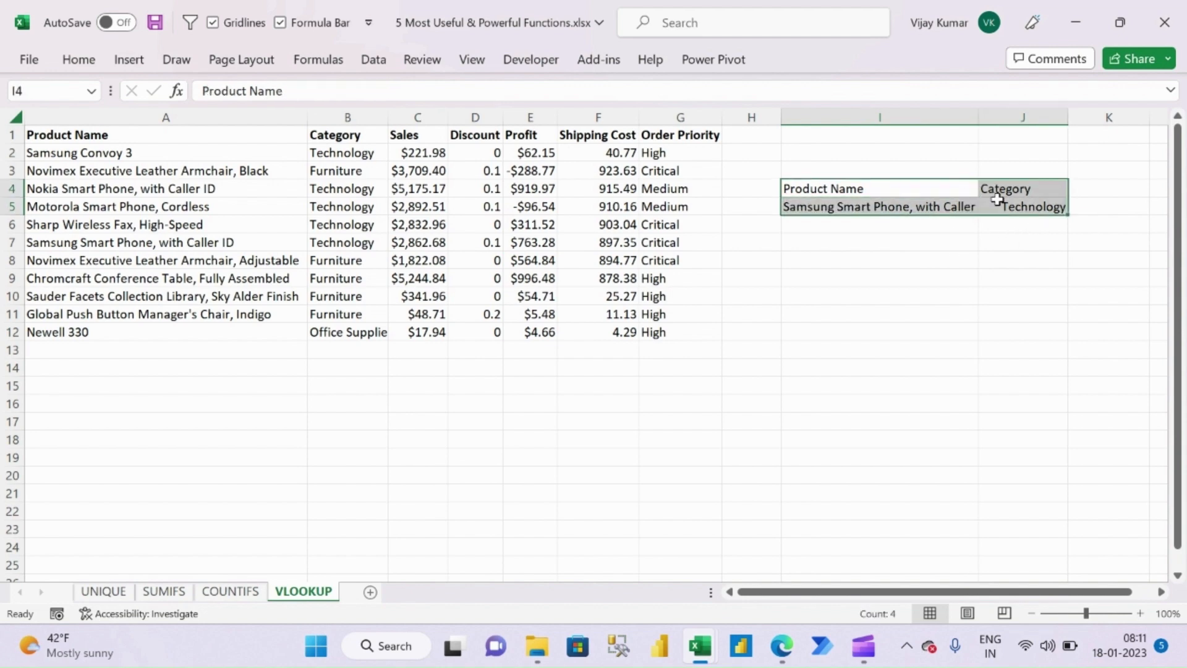
pyautogui.moveTo(1001, 204); pyautogui.dragTo(998, 198)
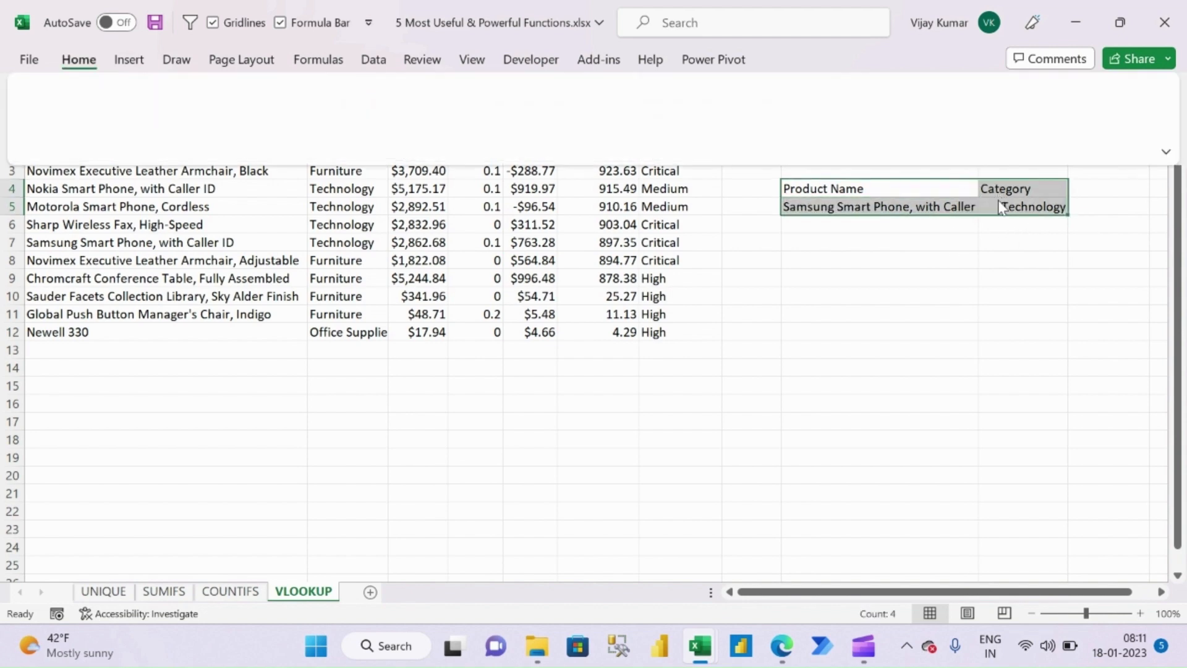
pyautogui.click(915, 289)
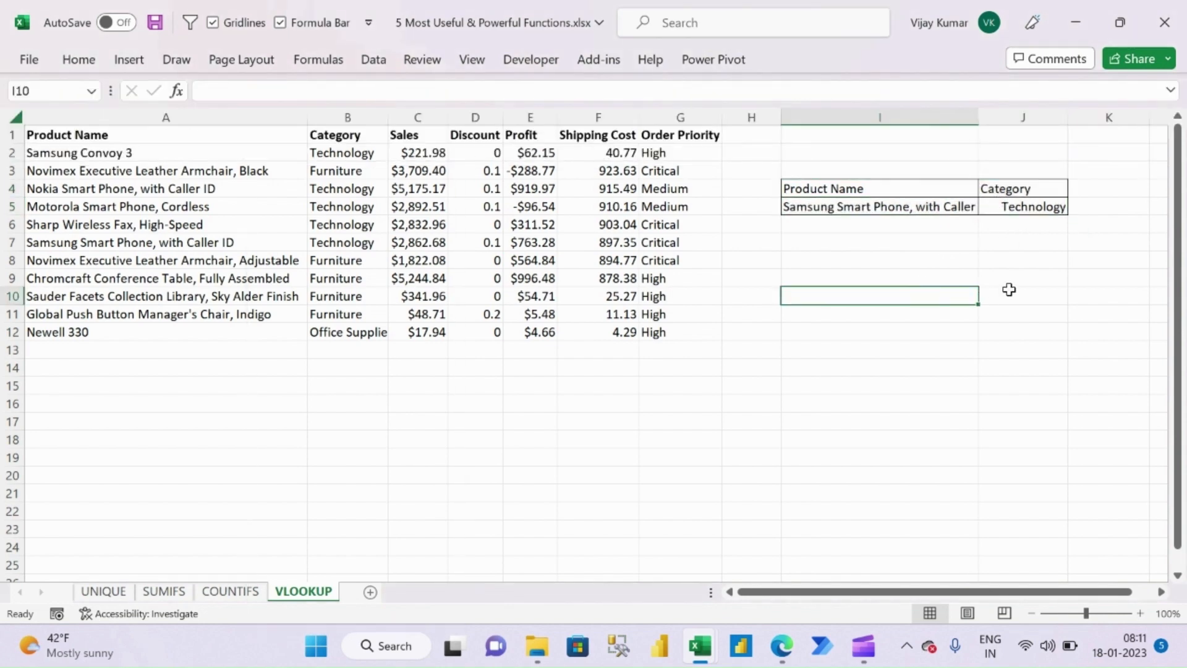
# Choose "Newell 330" from the product list in I5.
pyautogui.click(942, 208)
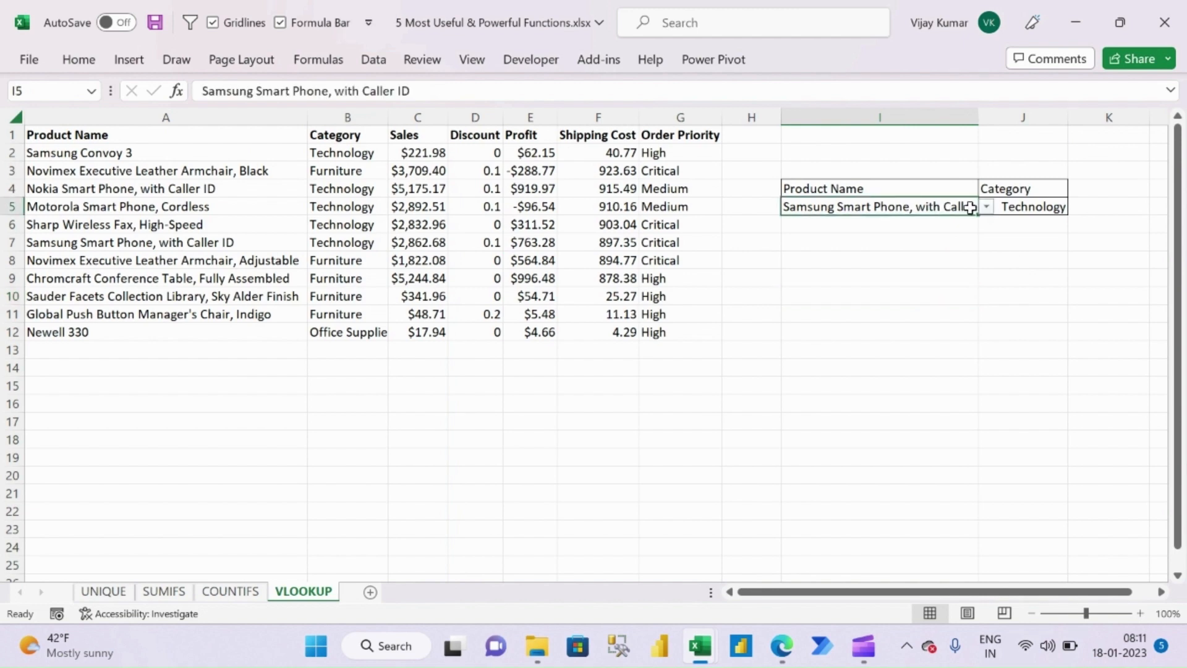
pyautogui.click(987, 208)
pyautogui.click(856, 275)
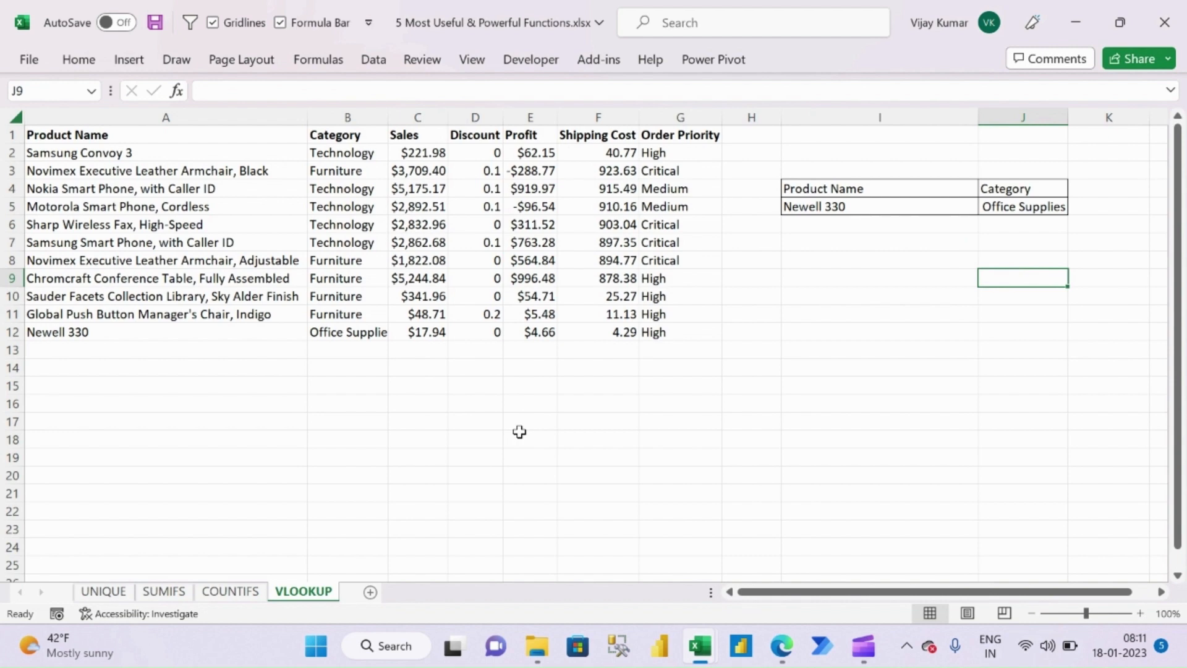
# Unhide the XLOOKUP sheet.
pyautogui.hotkey('alt', 'h')
pyautogui.press('o')
pyautogui.press('u')
pyautogui.press('h')
pyautogui.press('Return')
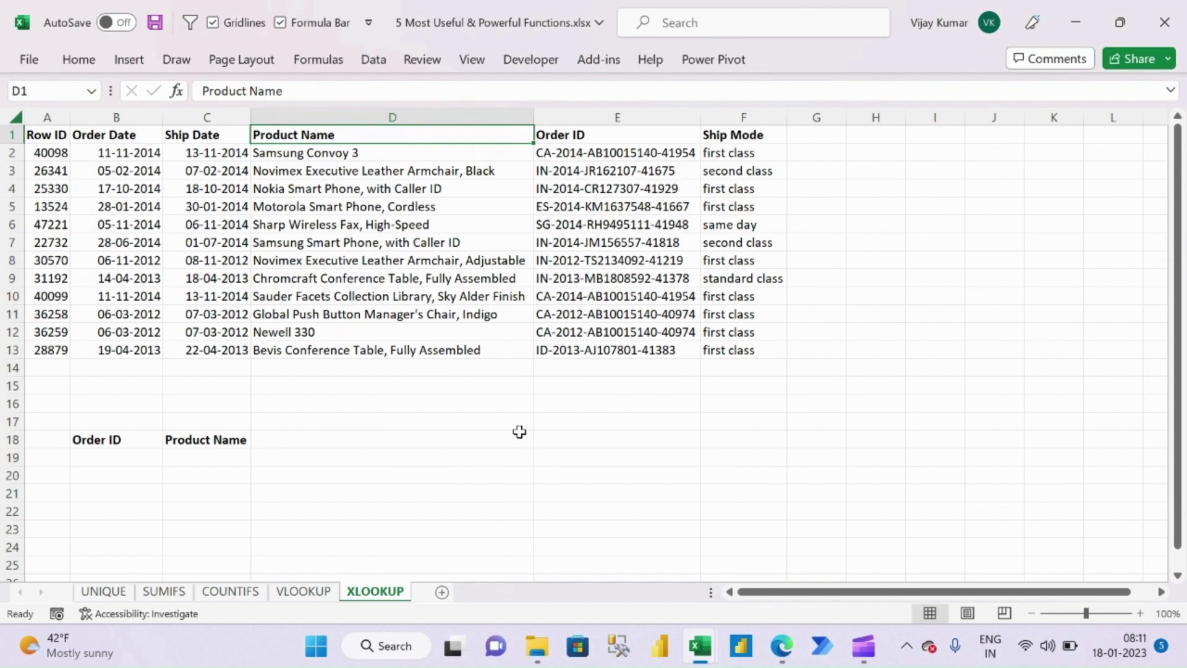
# Enter =XLOOKUP(B19,E2:E13,D2:D13) in C19 to return the product name for the order ID in B19.
pyautogui.click(203, 460)
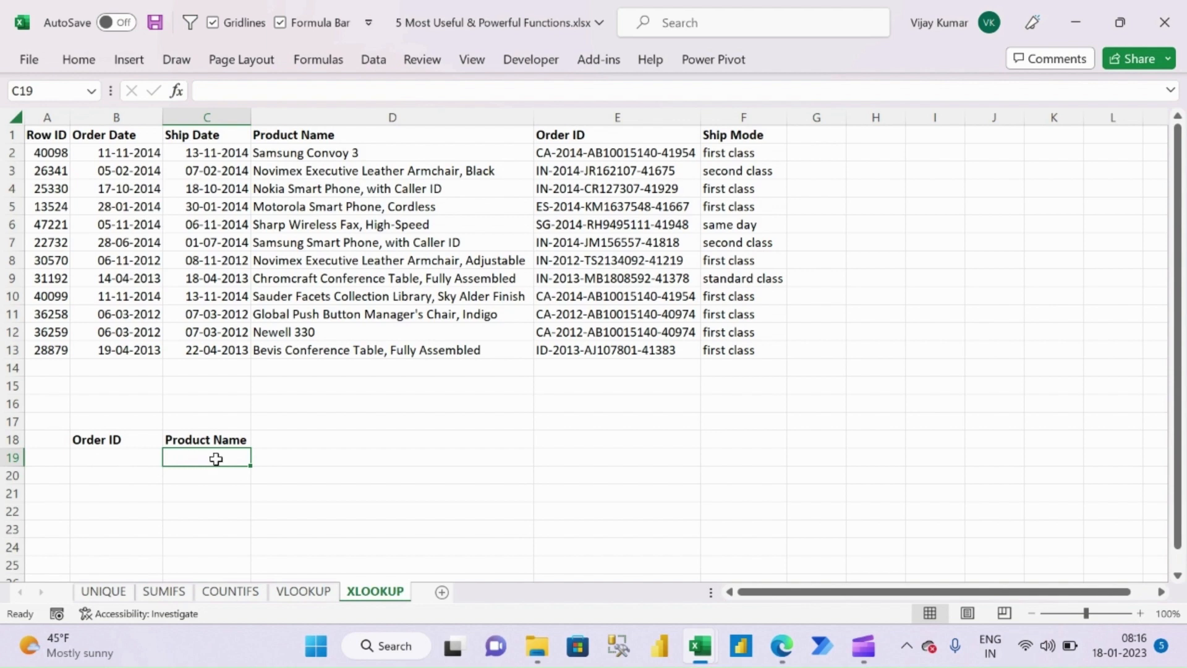
pyautogui.write('=xl')
pyautogui.press('Tab')
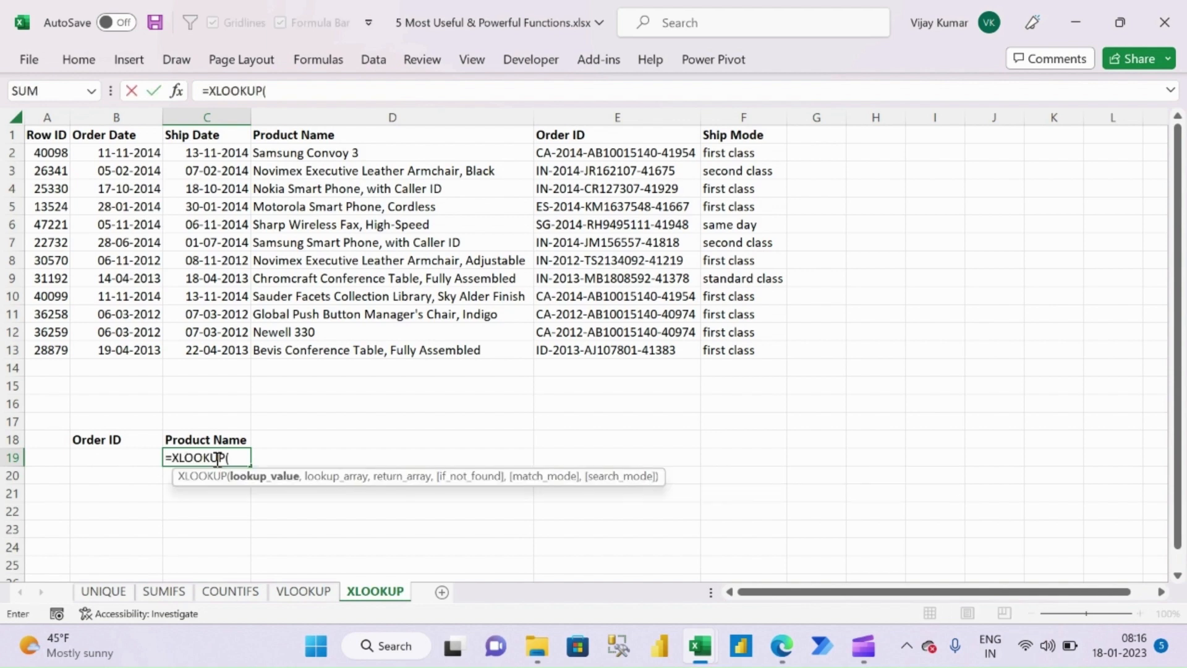
pyautogui.click(121, 459)
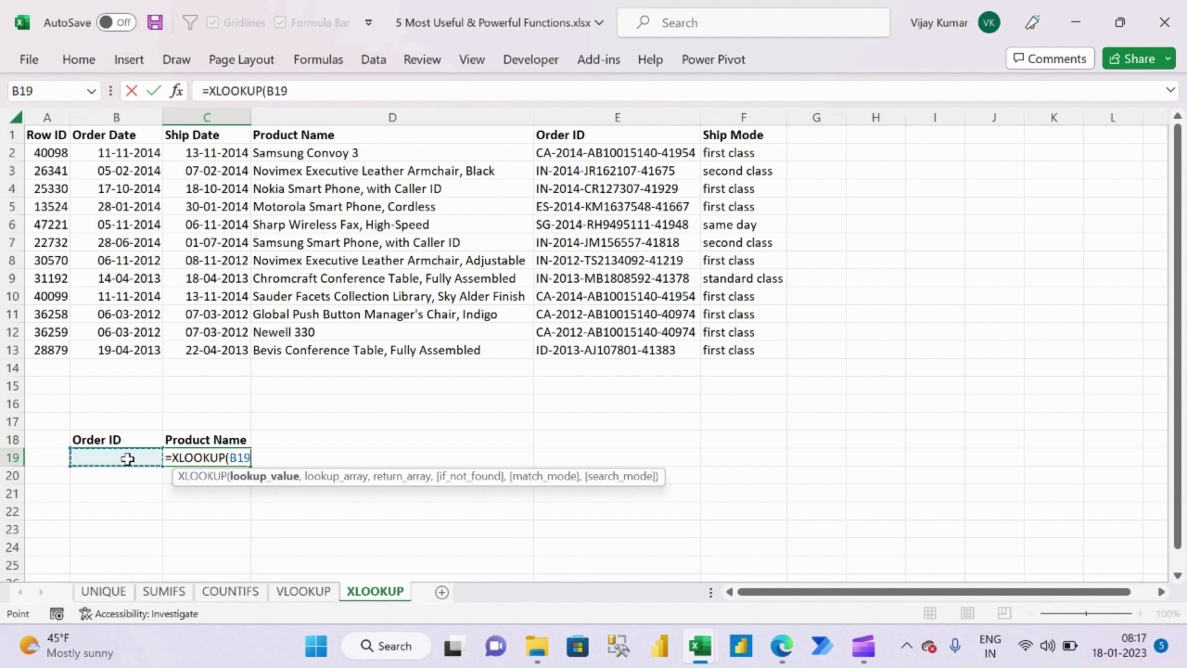
pyautogui.write(',')
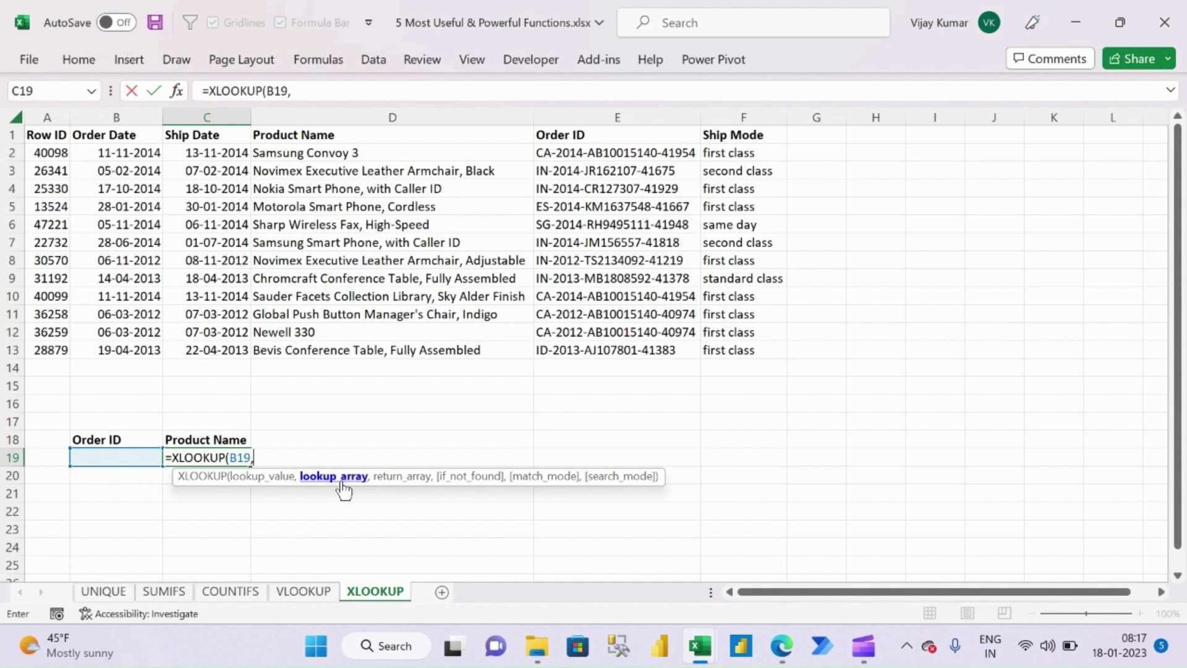
pyautogui.click(574, 137)
pyautogui.click(576, 153)
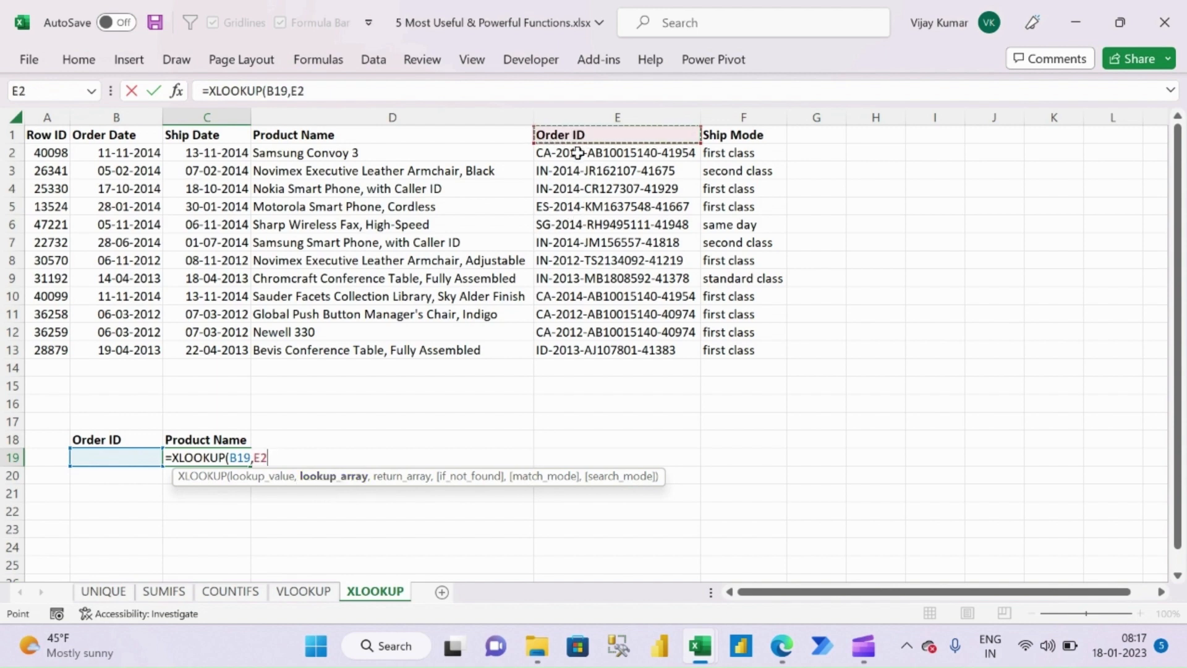
pyautogui.moveTo(576, 152); pyautogui.dragTo(576, 353)
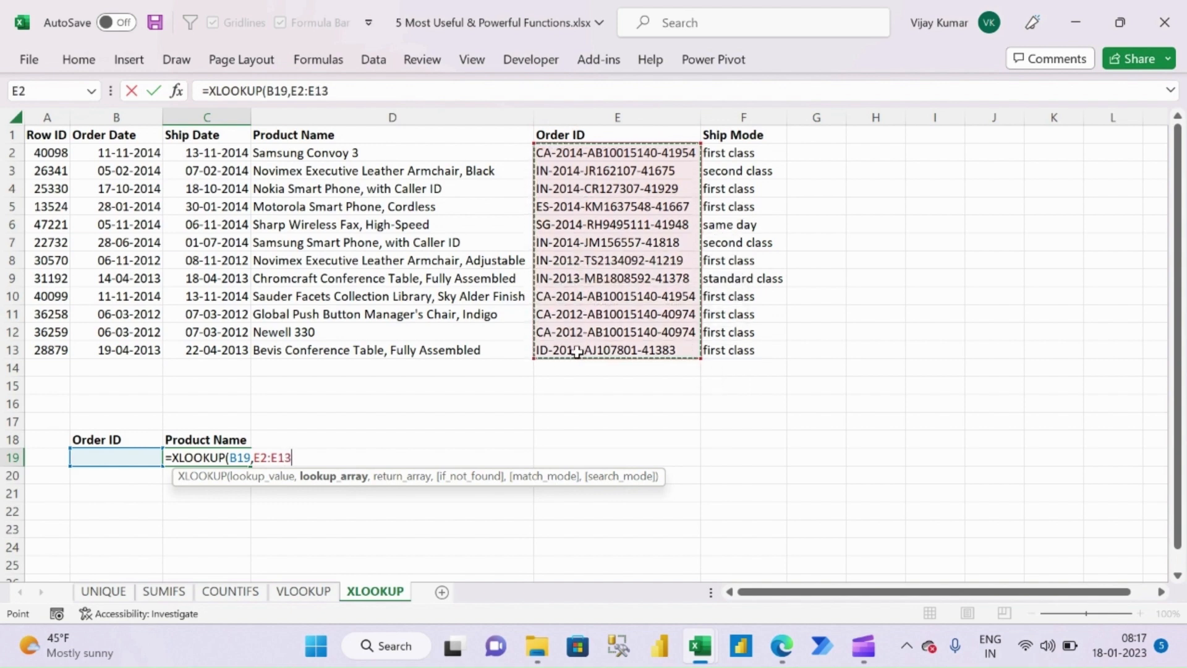
pyautogui.write(',')
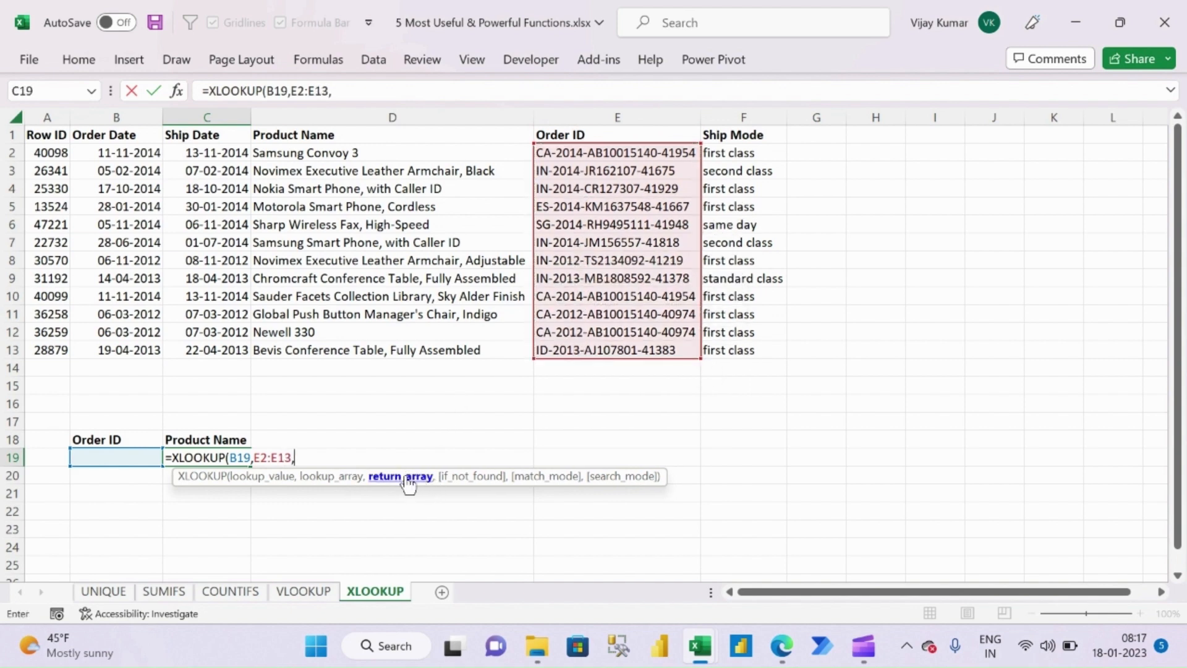
pyautogui.moveTo(357, 153); pyautogui.dragTo(378, 344)
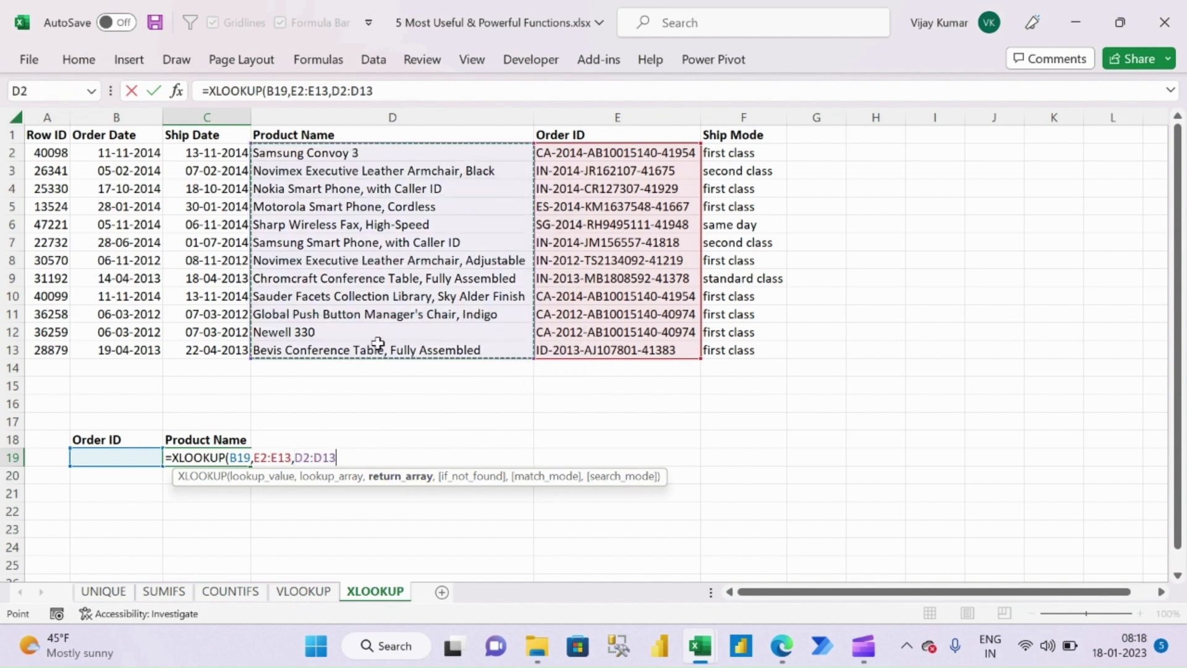
pyautogui.write(')')
pyautogui.press('Return')
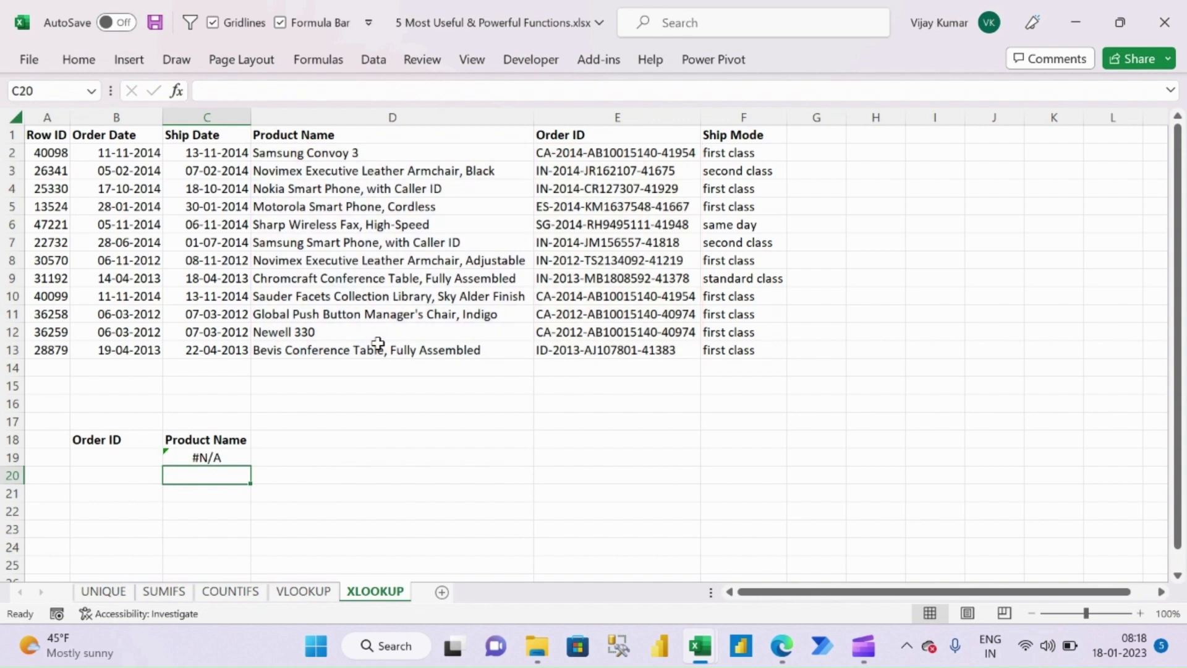
# Add "Not Available" as the if_not_found argument of the XLOOKUP formula in C19.
pyautogui.click(133, 459)
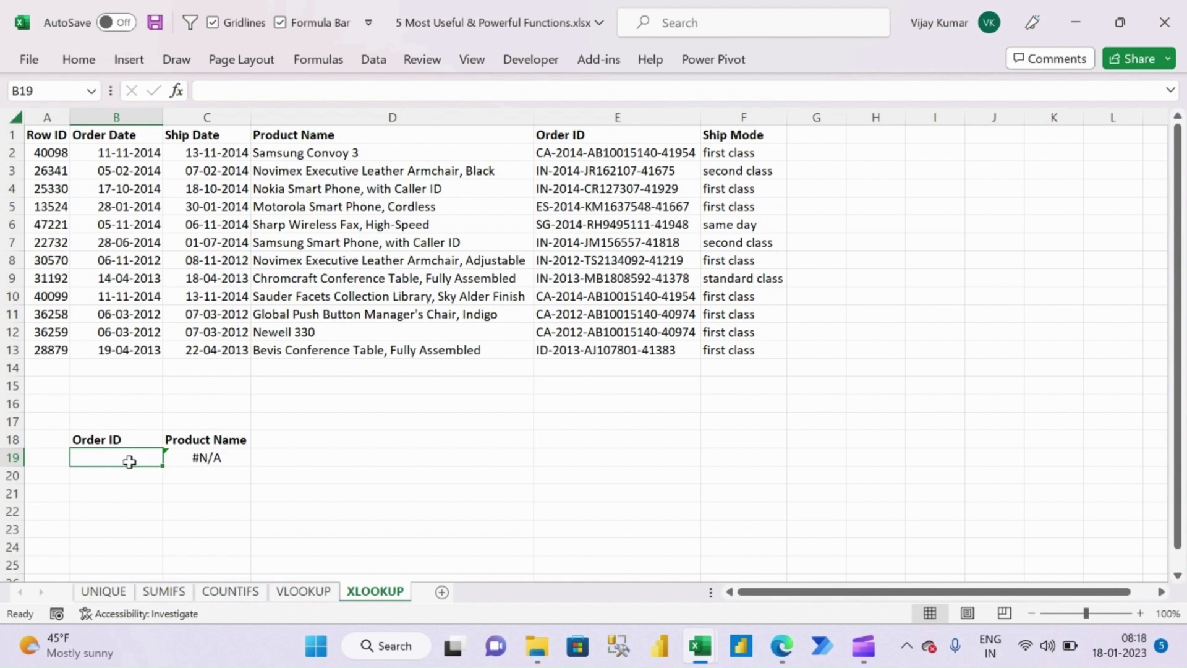
pyautogui.click(184, 457)
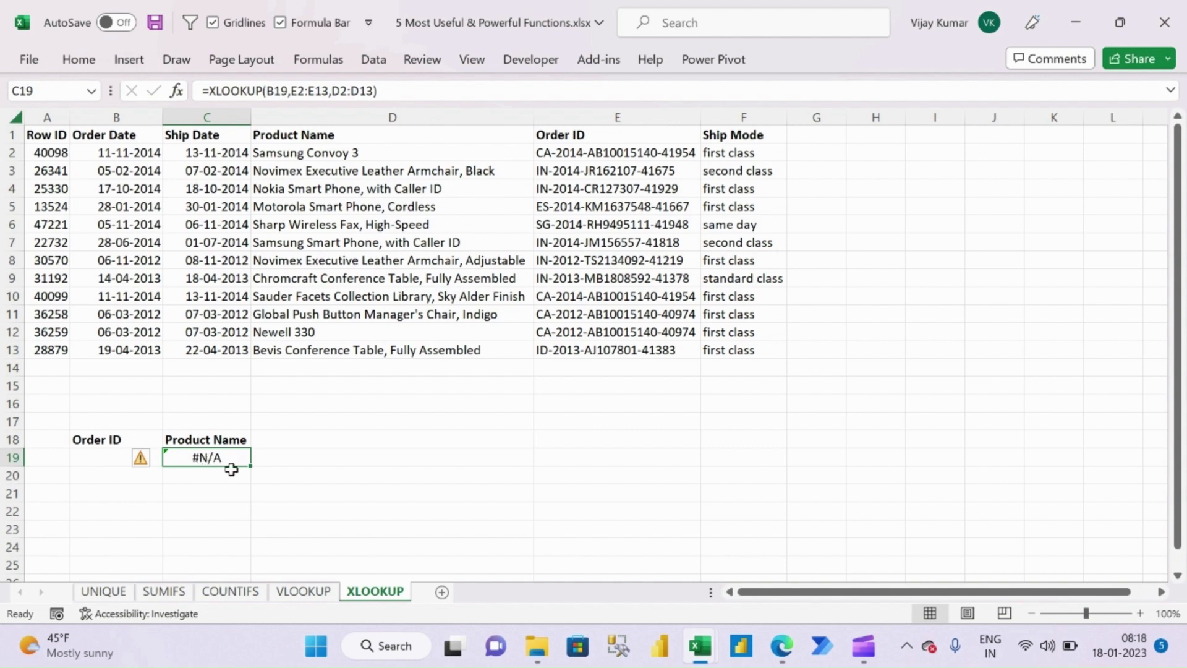
pyautogui.click(375, 92)
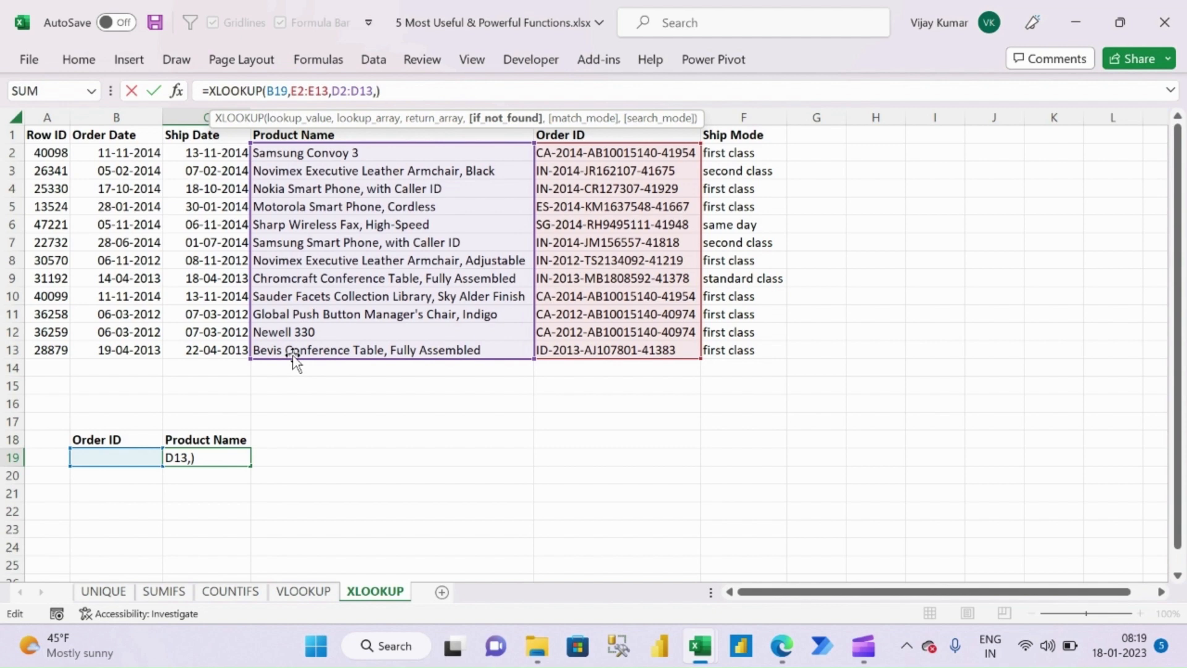
pyautogui.write('"Not Available')
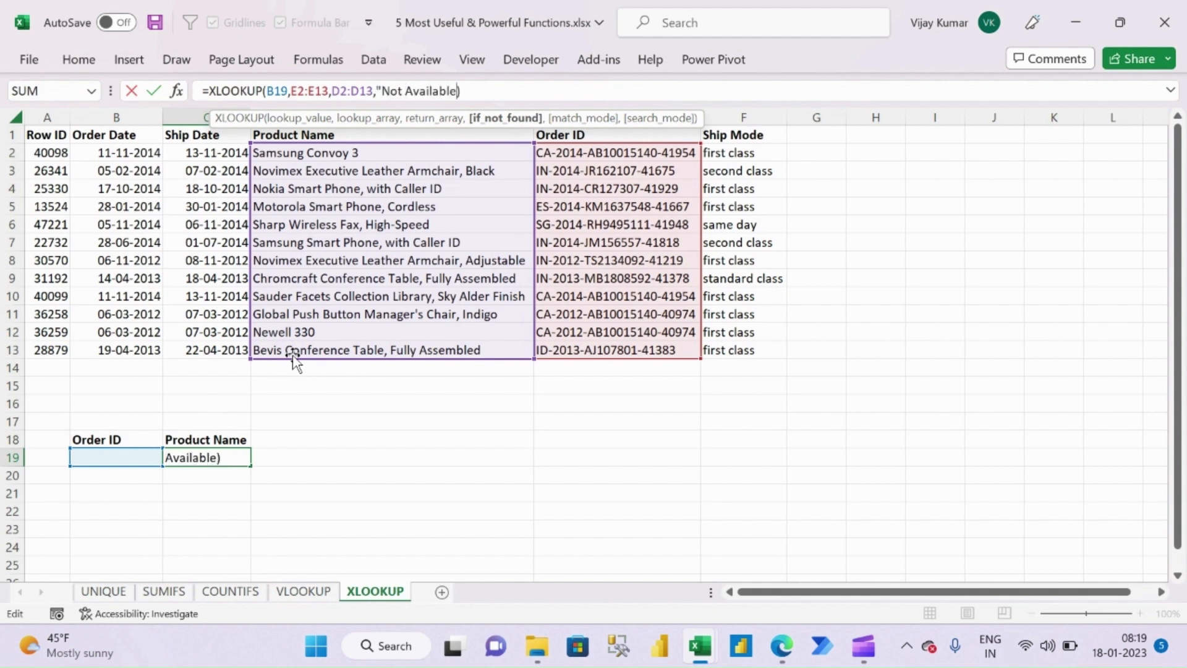
pyautogui.write('")')
pyautogui.press('Return')
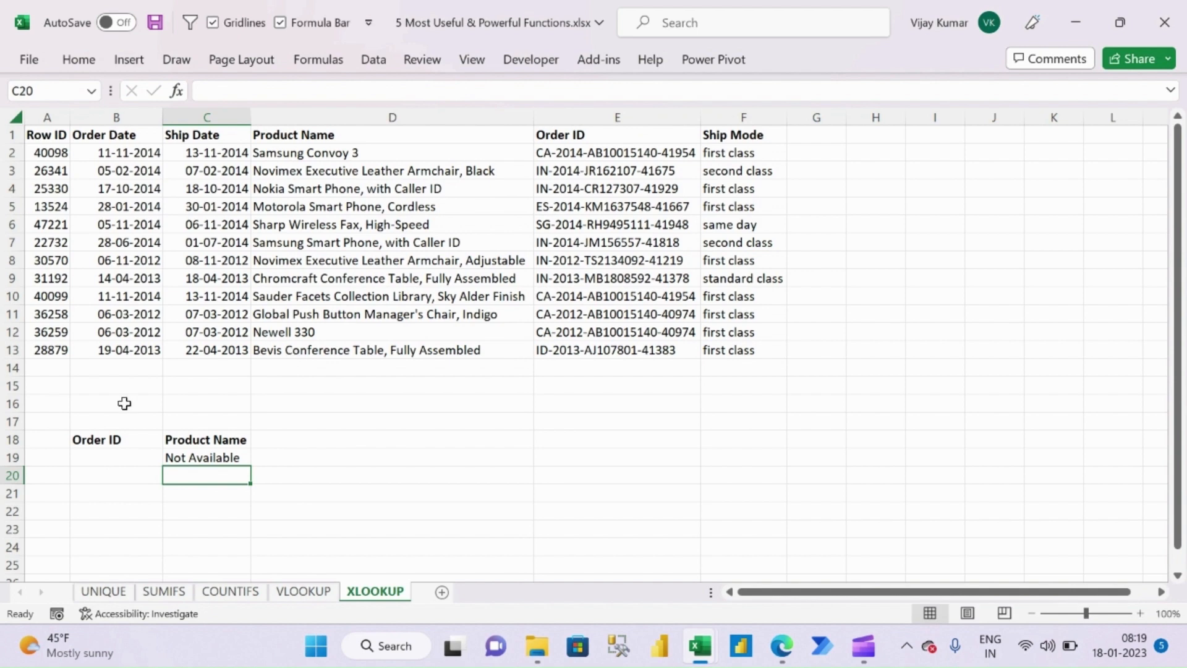
# Copy the Sharp Wireless Fax order ID from E6 into B19.
pyautogui.click(81, 460)
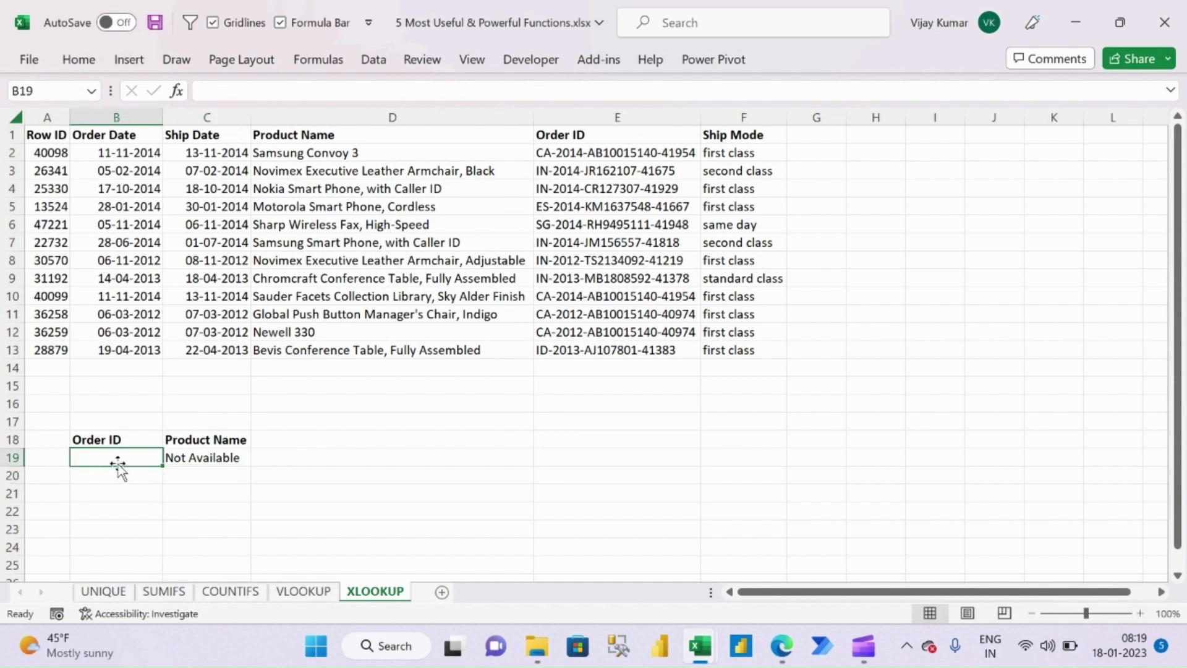
pyautogui.click(652, 224)
pyautogui.hotkey('ctrl', 'c')
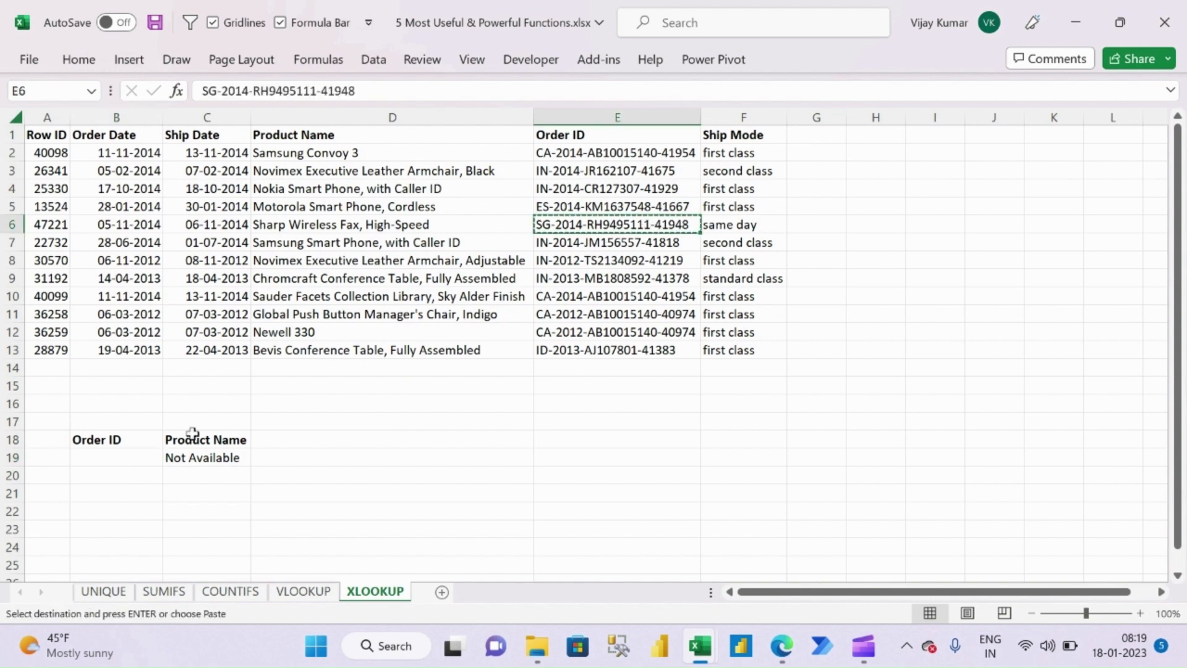
pyautogui.click(127, 455)
pyautogui.hotkey('ctrl', 'alt', 'v')
pyautogui.press('Return')
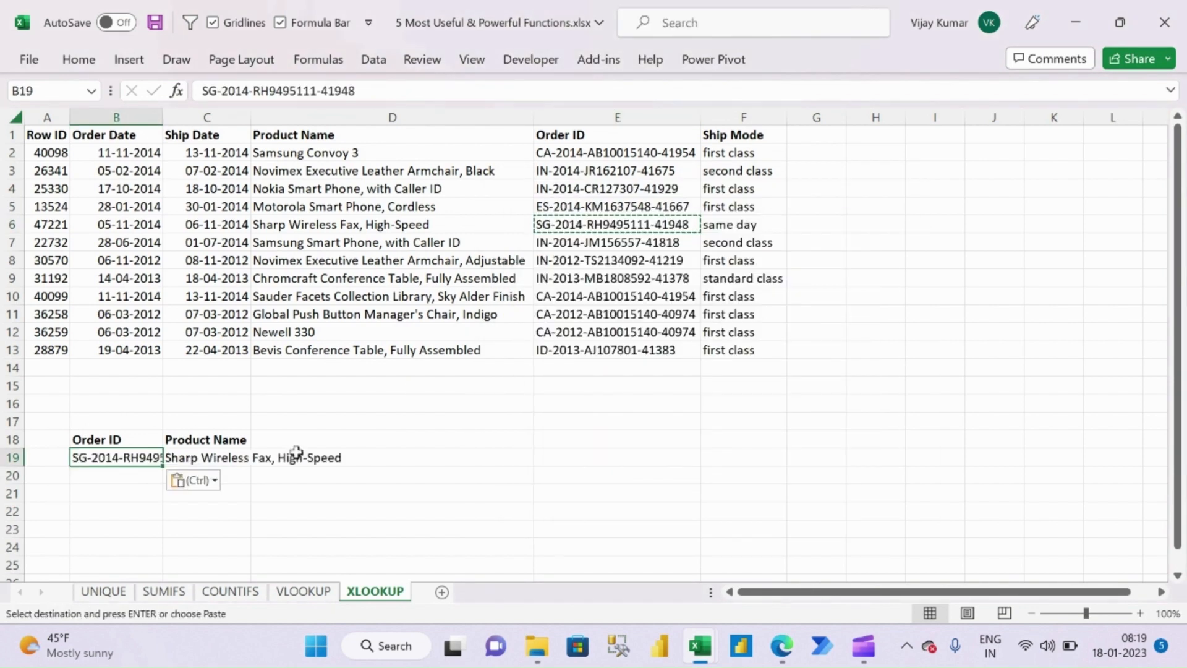
# Widen column B to fit the order ID and compare the product name in C19 with the one in D6.
pyautogui.click(233, 459)
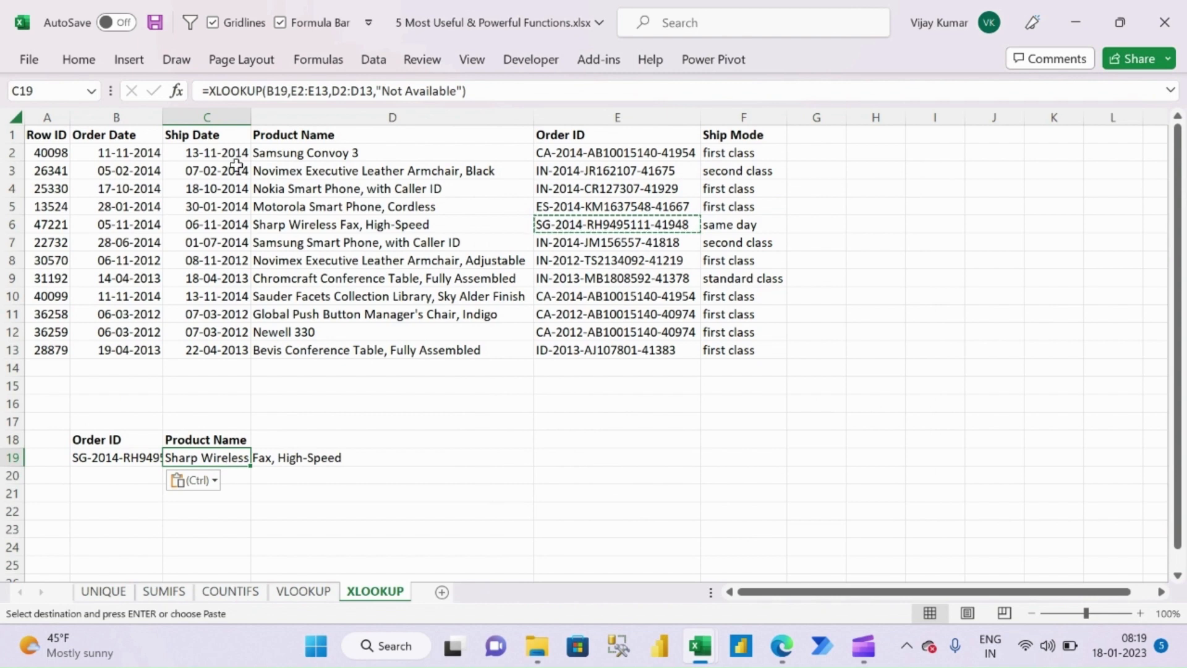
pyautogui.doubleClick(163, 114)
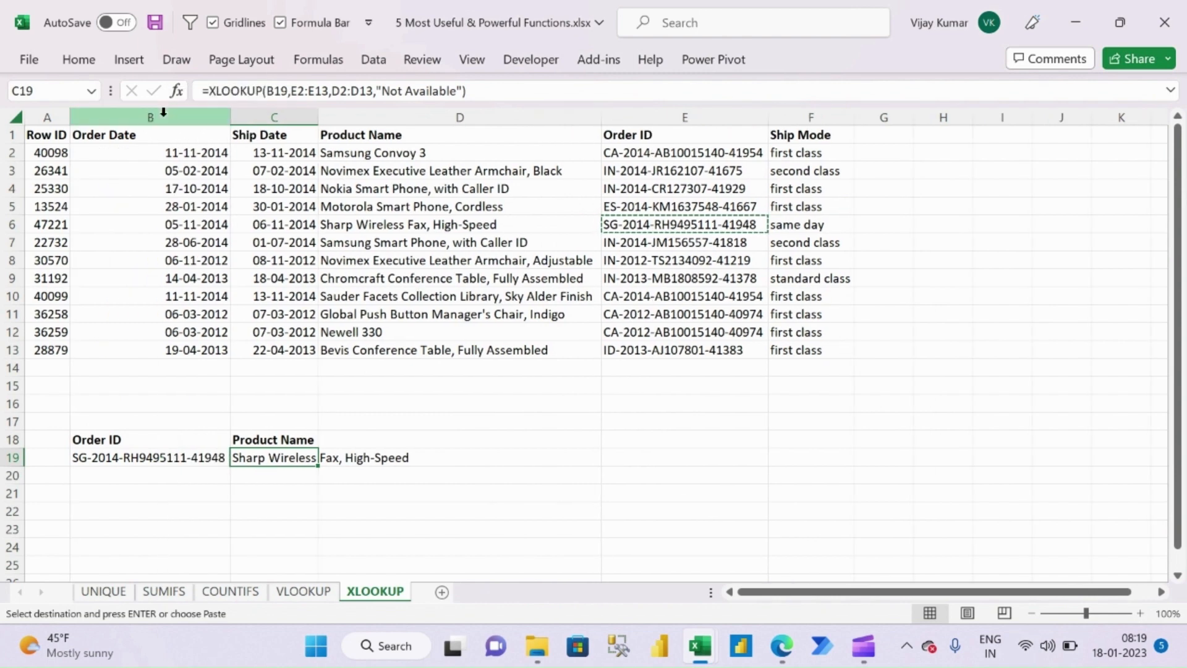
pyautogui.click(488, 227)
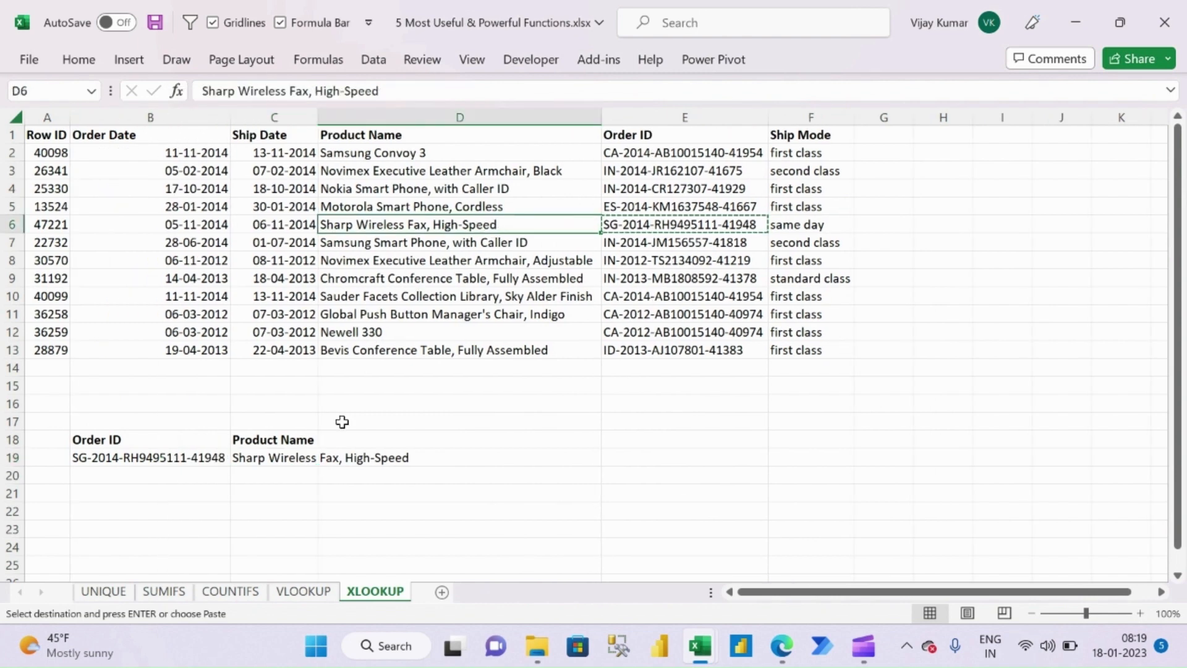
pyautogui.click(275, 458)
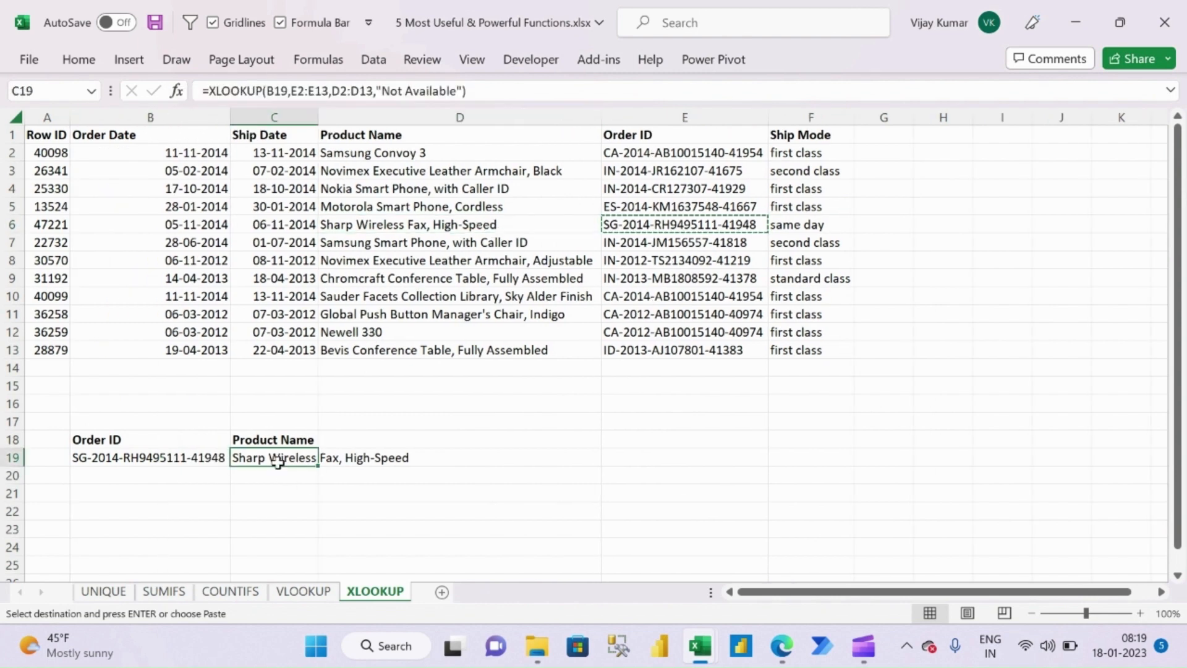
pyautogui.click(470, 225)
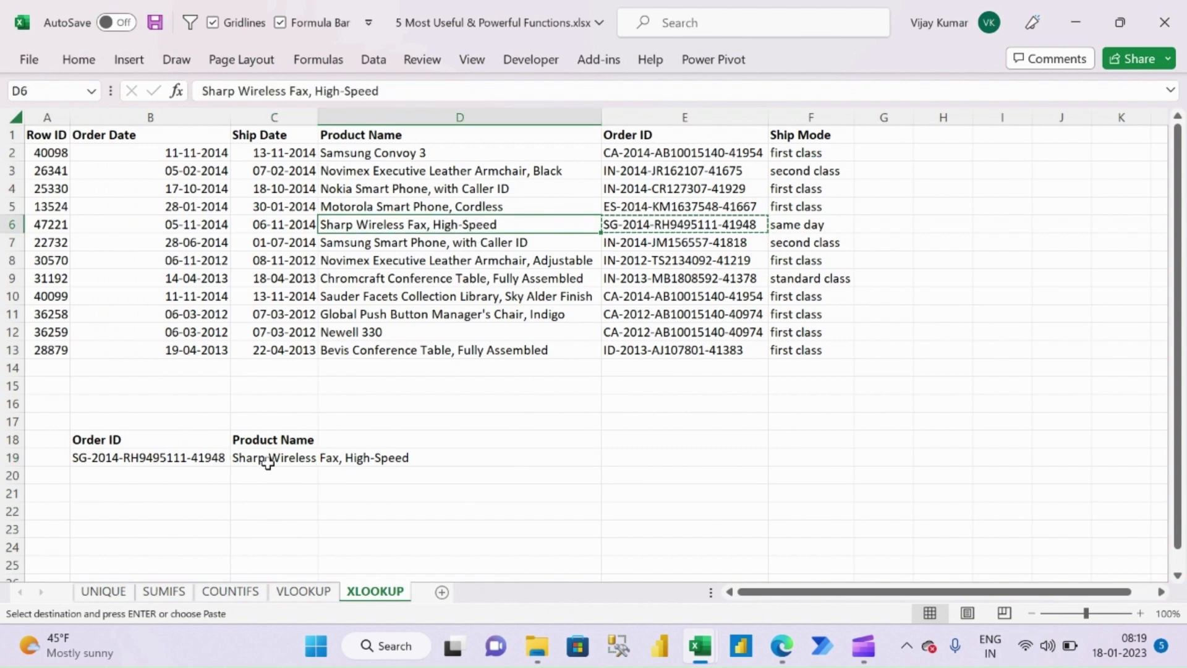
# Copy the order ID from E9 into B19 as values only and check the product name in C19.
pyautogui.click(691, 348)
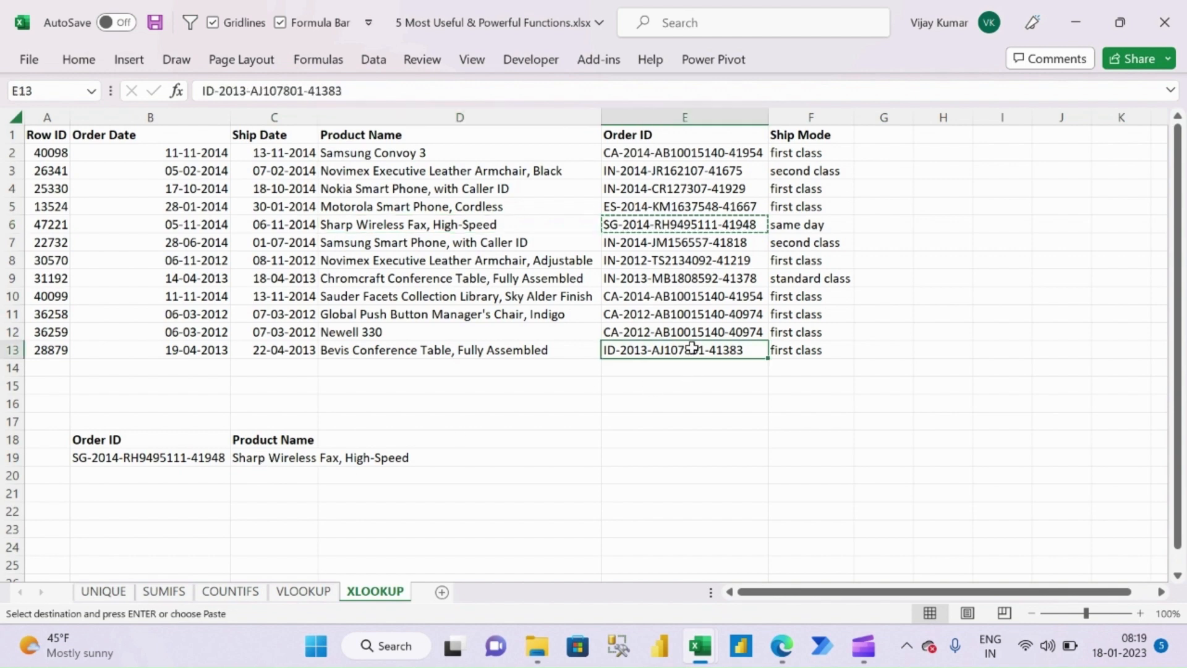
pyautogui.press('Escape')
pyautogui.click(687, 279)
pyautogui.hotkey('ctrl', 'c')
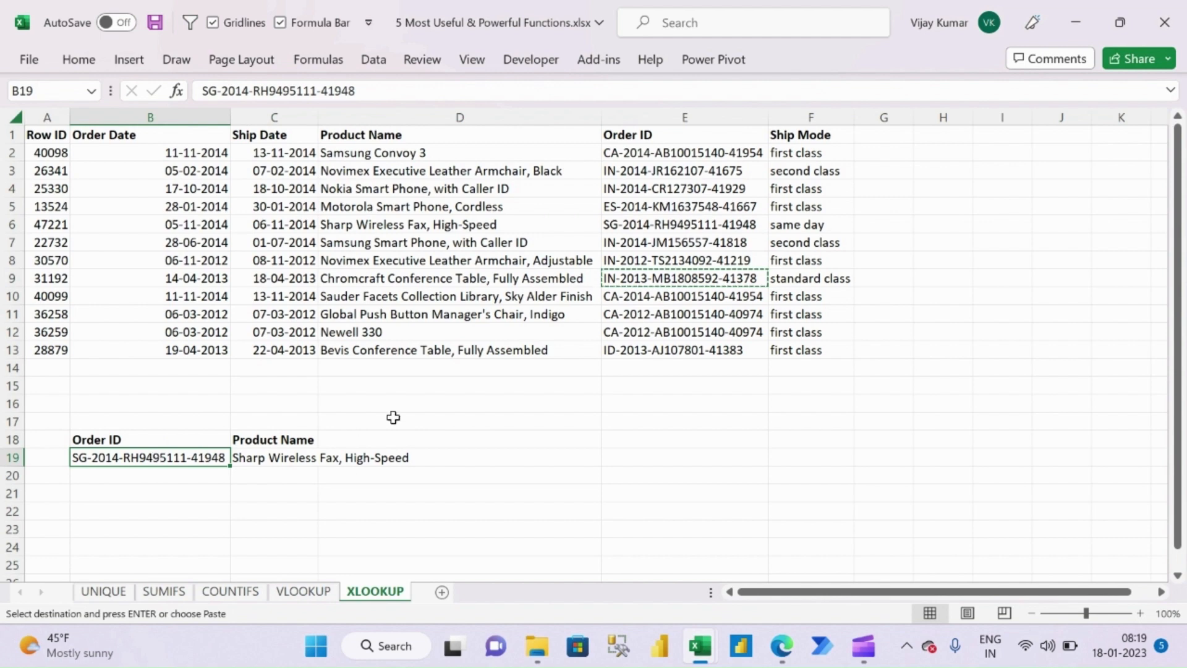
pyautogui.hotkey('alt', 'e')
pyautogui.press('s')
pyautogui.press('v')
pyautogui.press('Return')
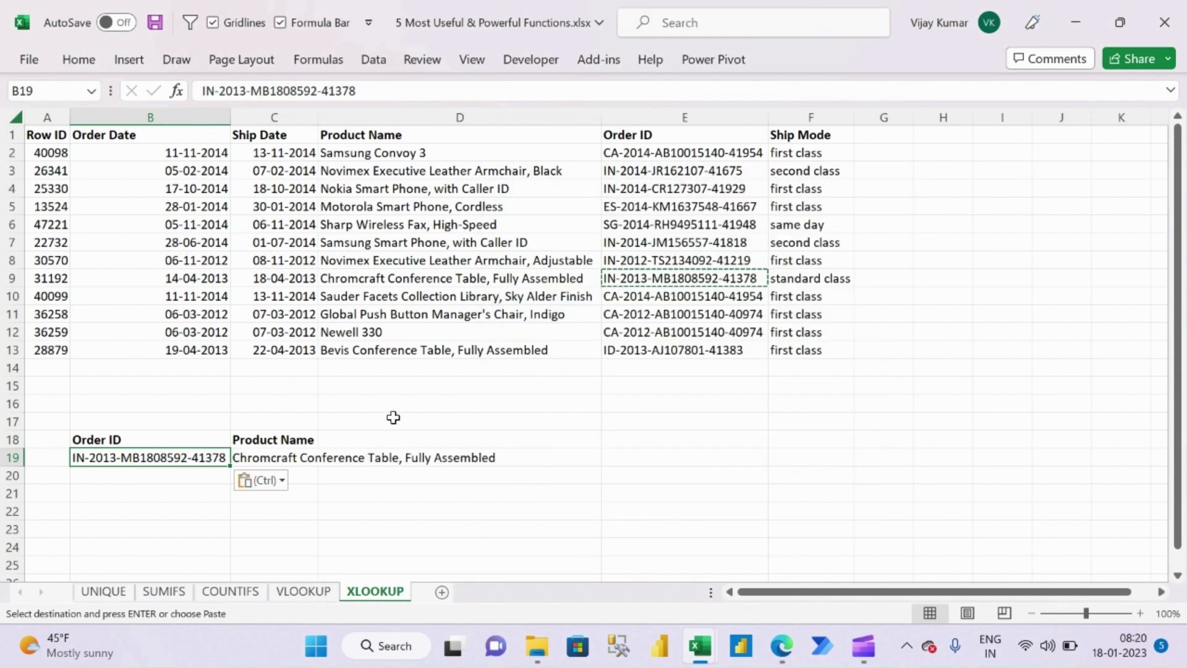
pyautogui.click(289, 462)
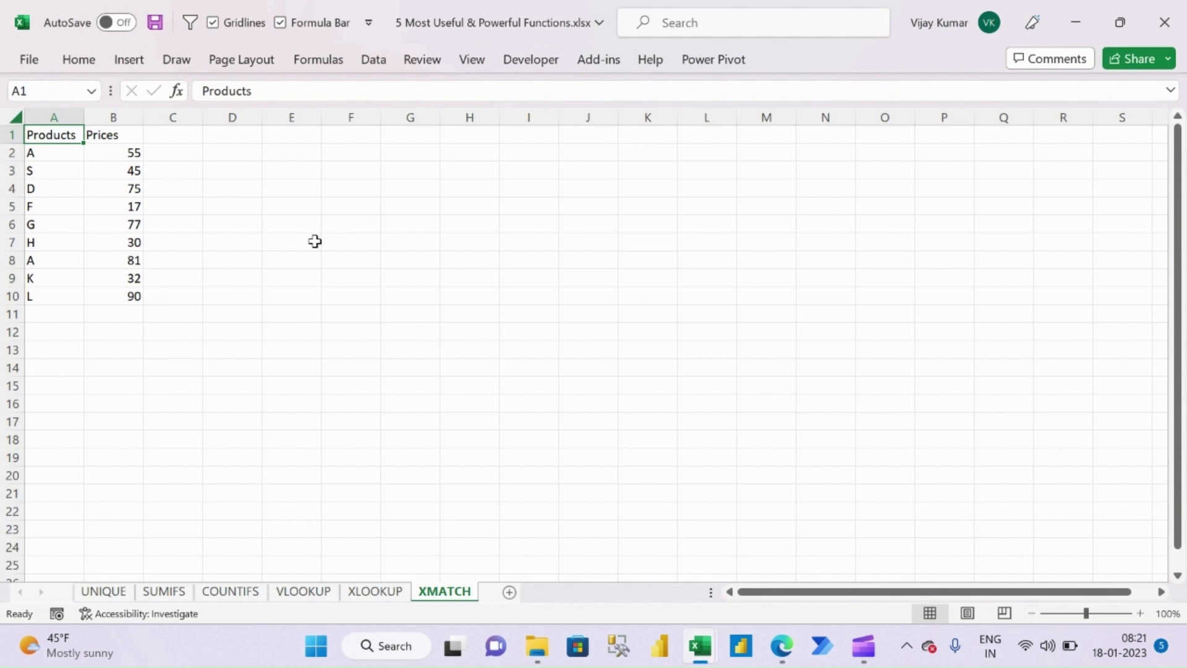
# Enter the label Products in cell E1 of the XMATCH sheet.
pyautogui.click(283, 132)
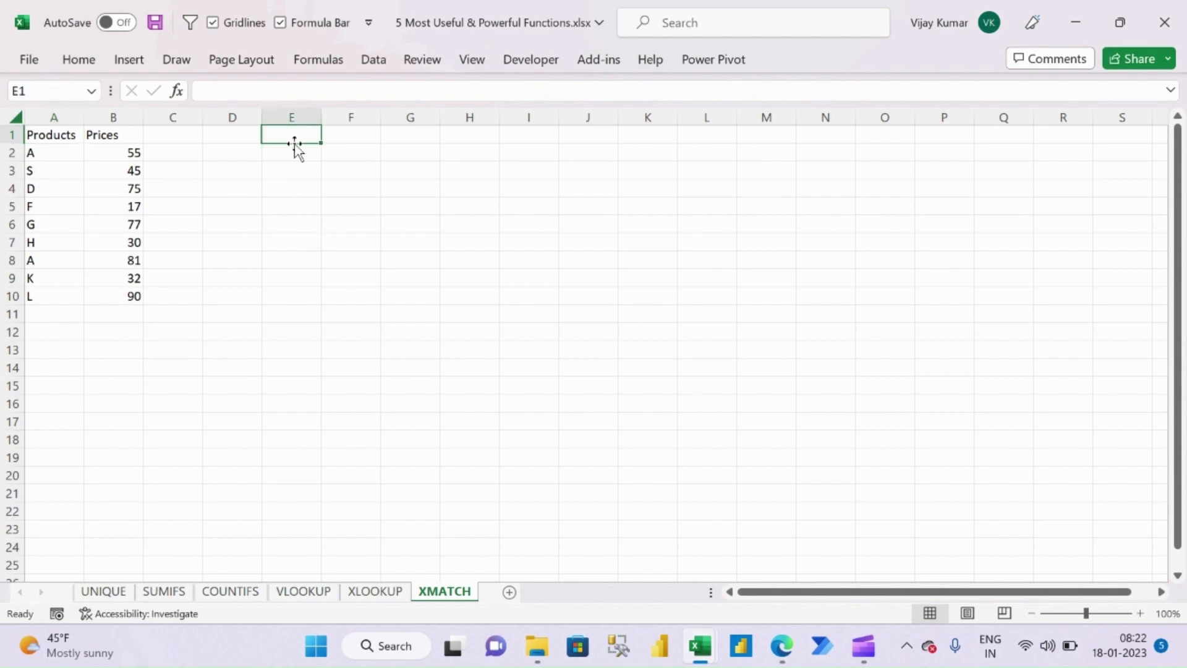
pyautogui.write('Products')
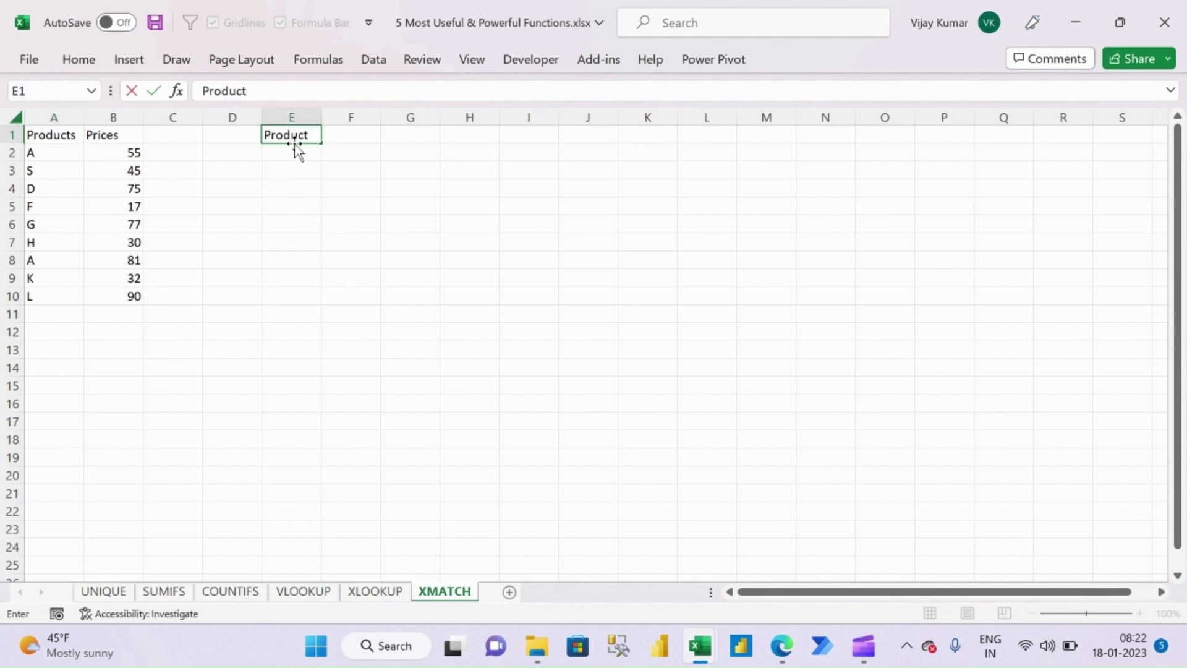
pyautogui.press('Tab')
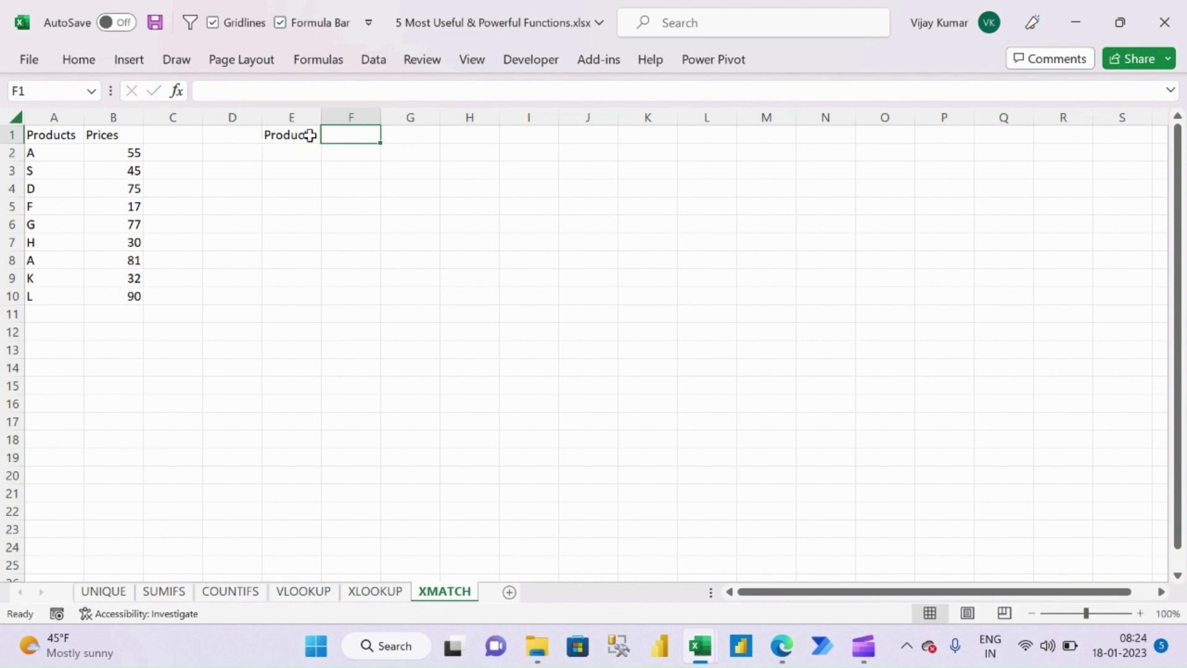
# Enter an XMATCH formula in F2 that looks up F1 in A2:A10 with exact match.
pyautogui.click(357, 157)
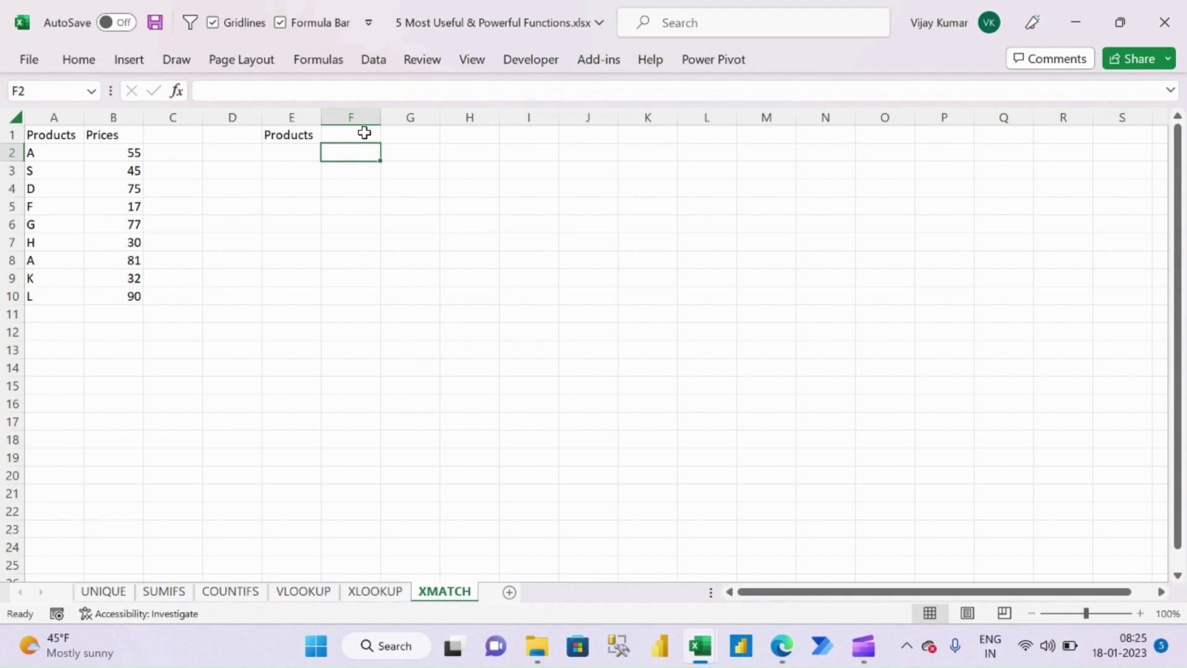
pyautogui.write('=')
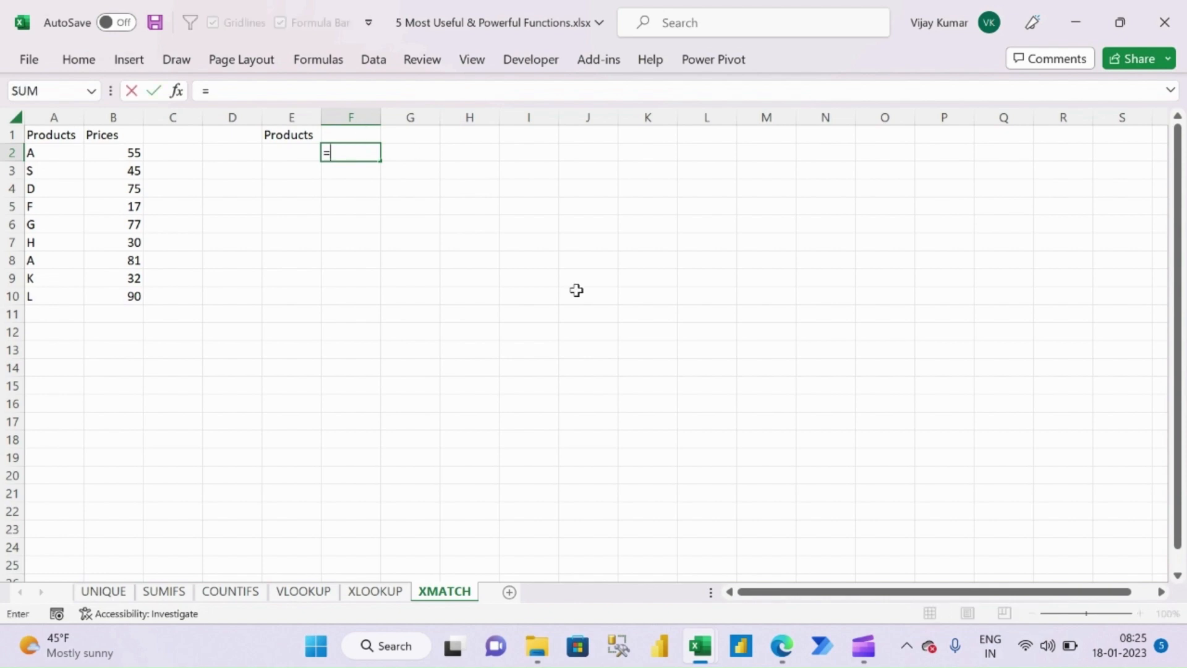
pyautogui.write('xma')
pyautogui.press('Tab')
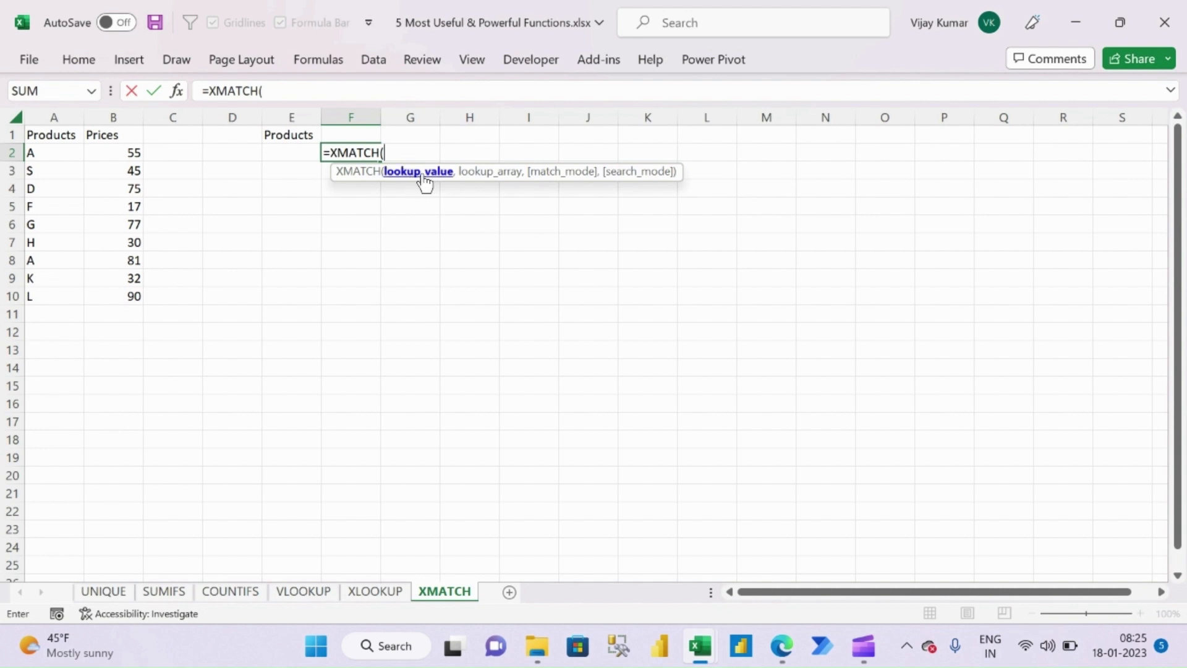
pyautogui.click(357, 135)
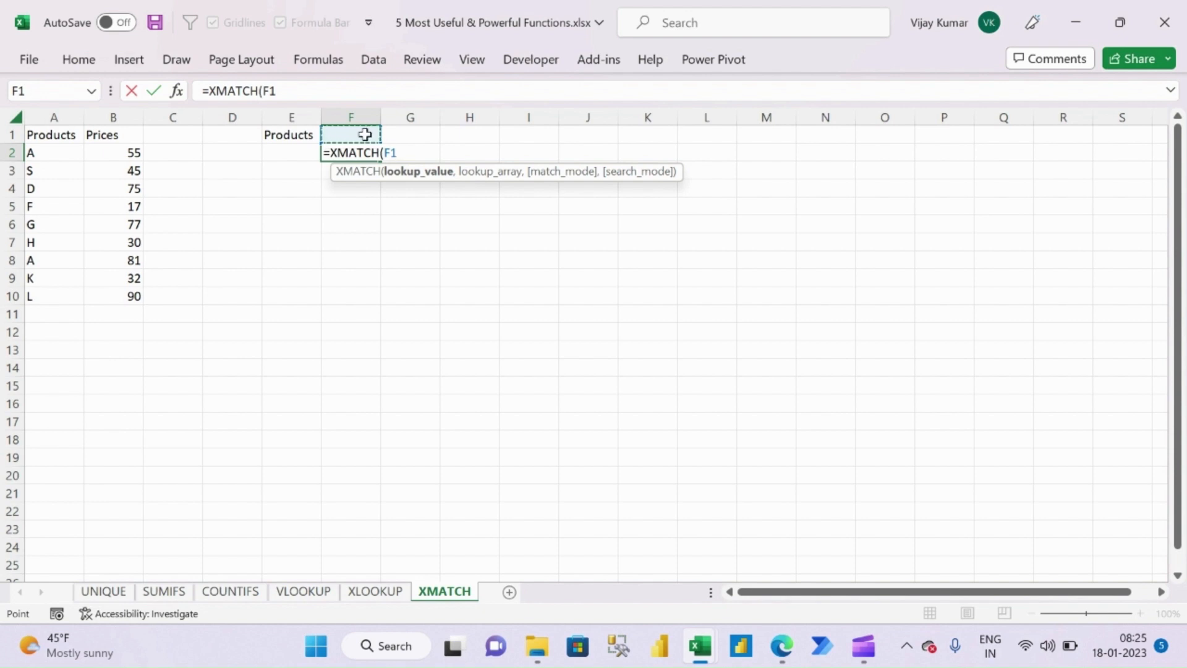
pyautogui.write(',')
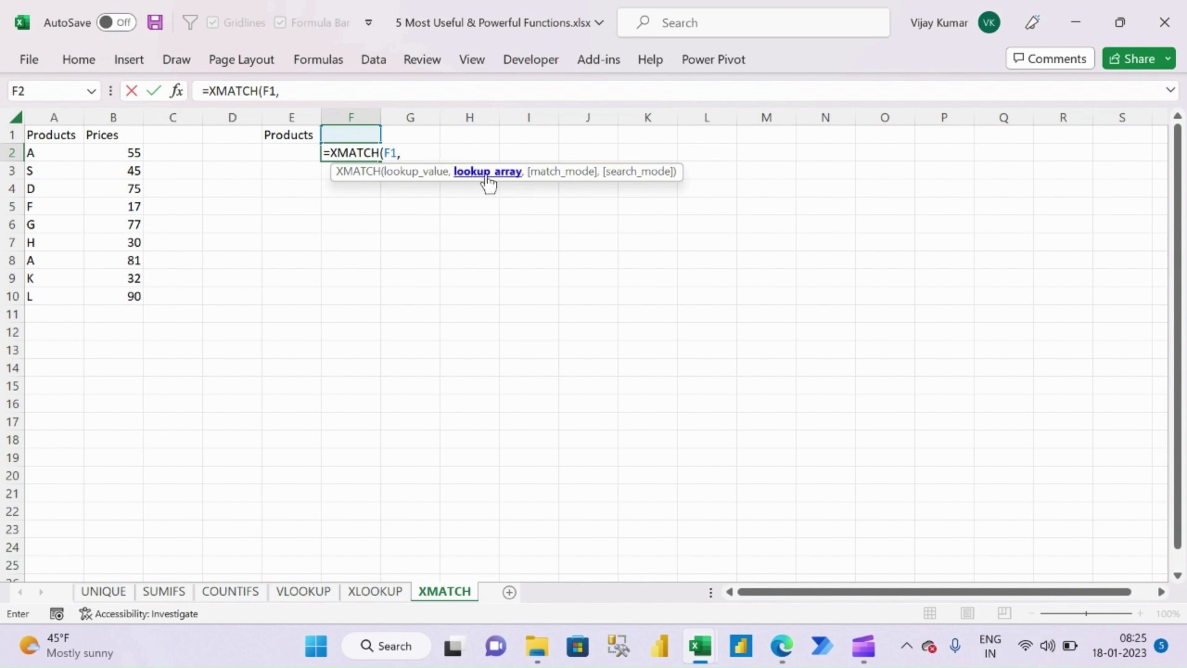
pyautogui.moveTo(50, 154); pyautogui.dragTo(34, 295)
pyautogui.write(',')
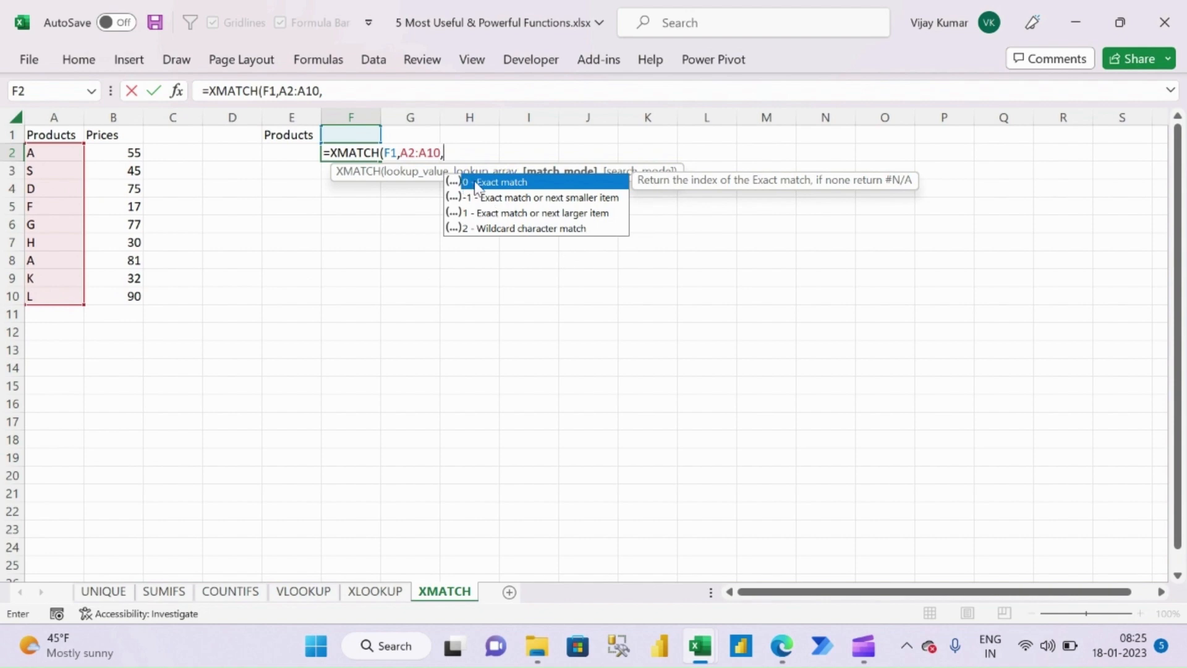
pyautogui.doubleClick(498, 183)
pyautogui.write(')')
pyautogui.press('Return')
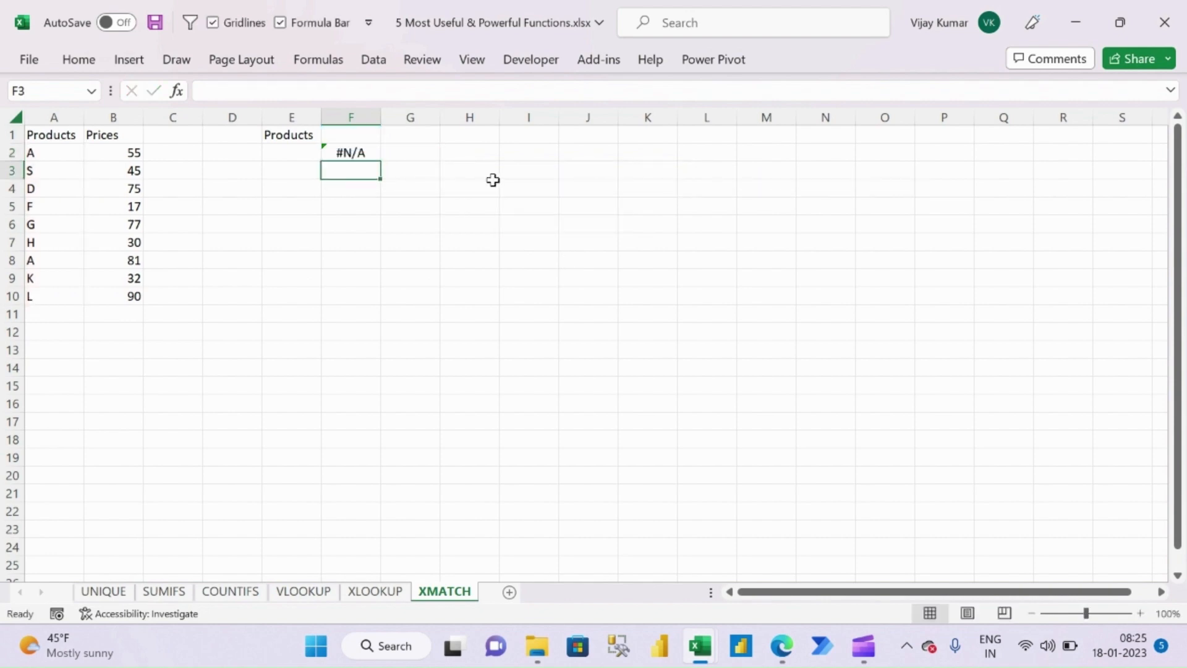
# Enter D as the lookup product in F1 and compare the XMATCH result with D's position in the product list.
pyautogui.click(364, 154)
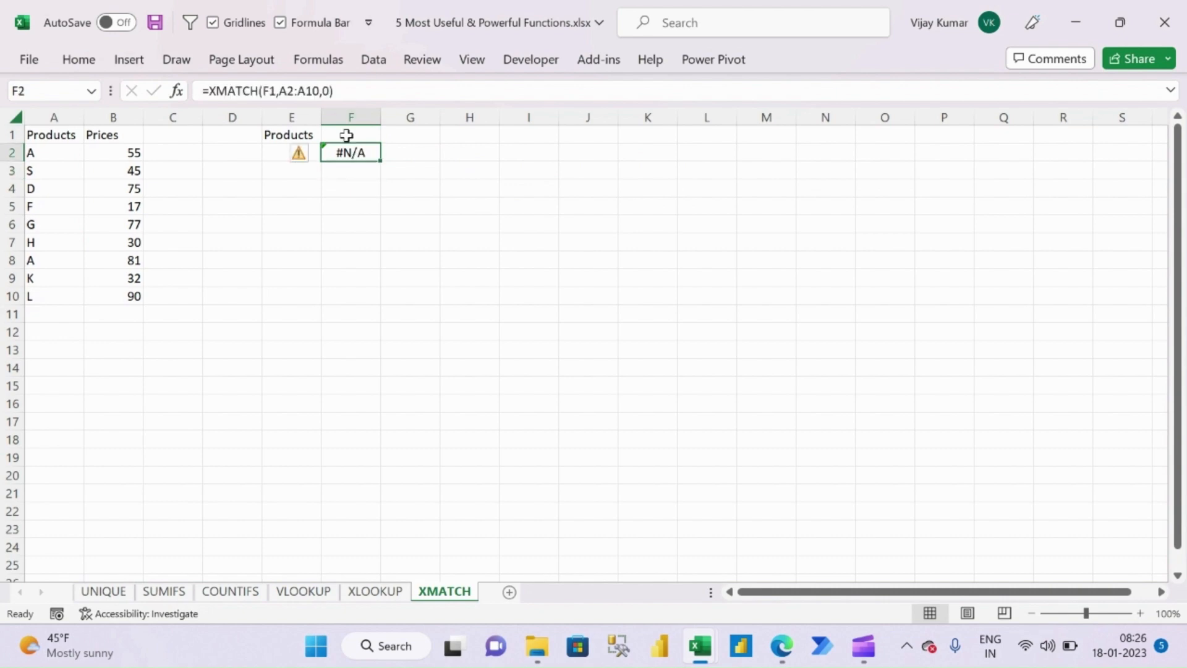
pyautogui.click(361, 133)
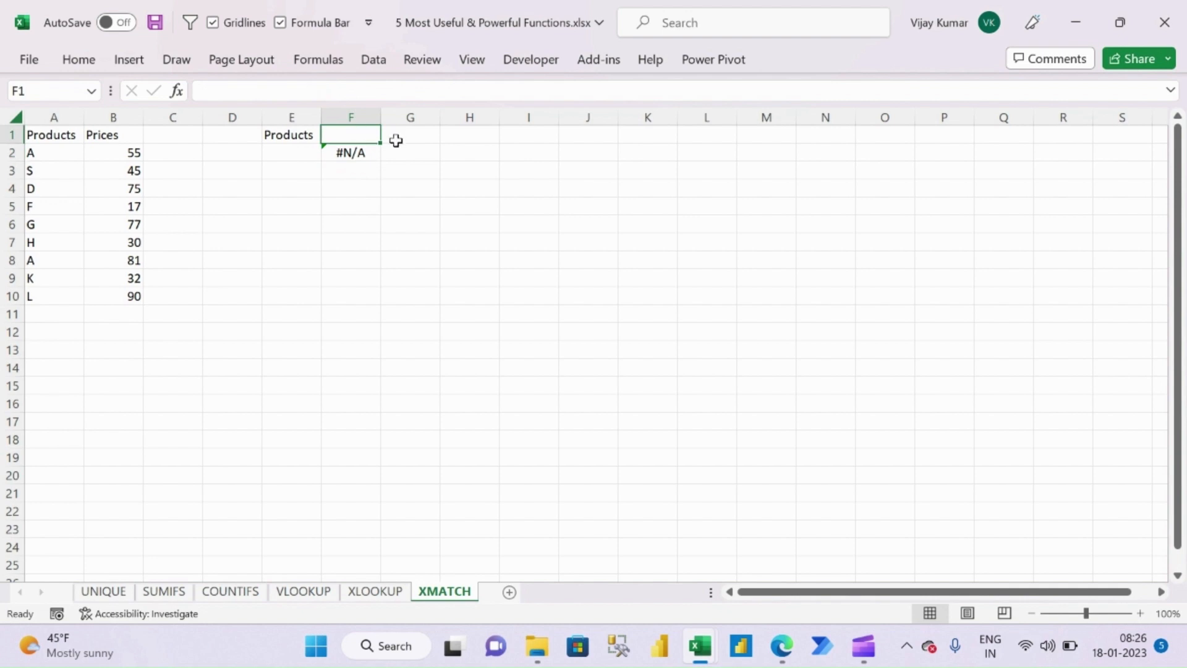
pyautogui.write('D')
pyautogui.press('Return')
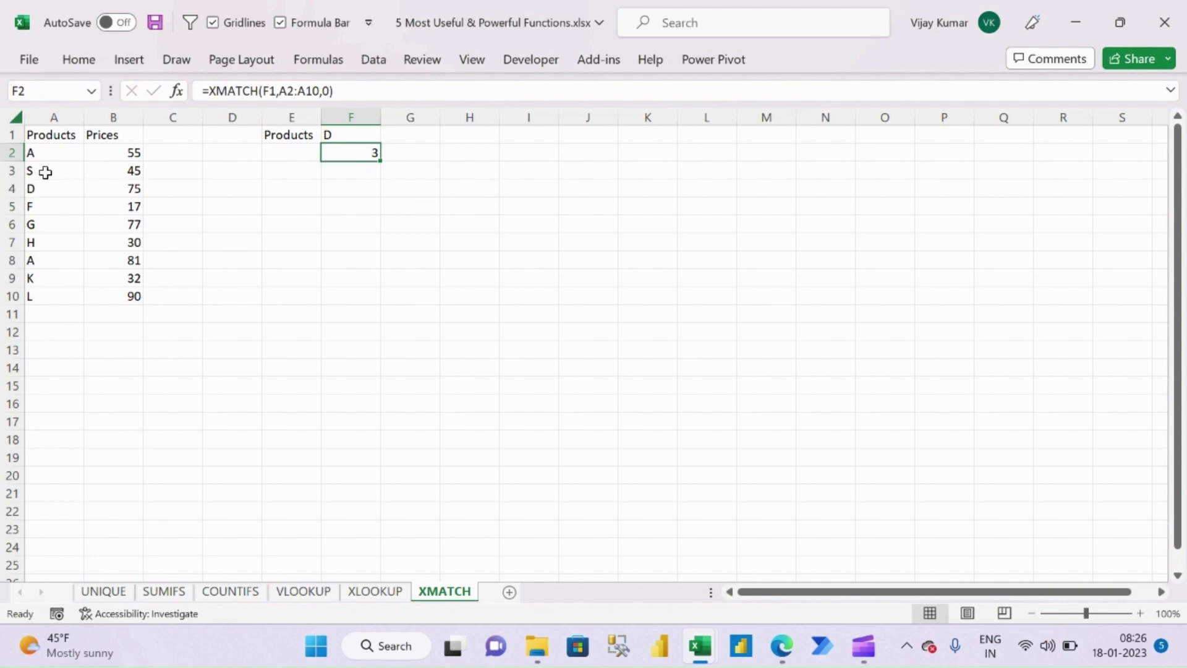
pyautogui.moveTo(40, 156); pyautogui.dragTo(42, 187)
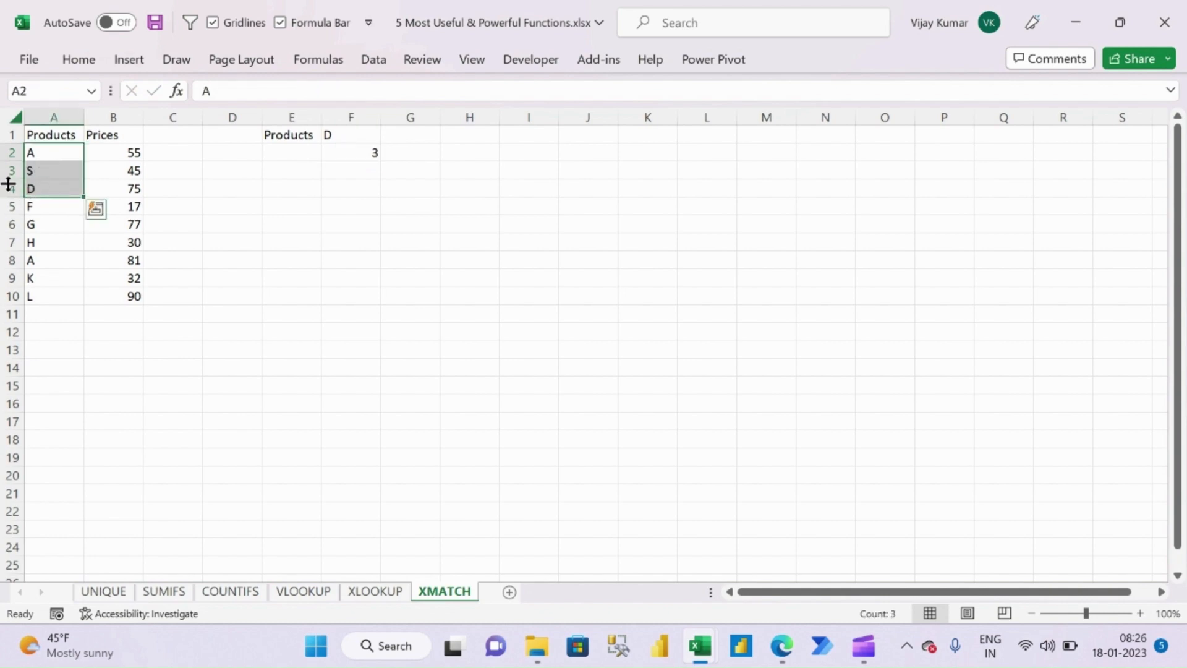
pyautogui.click(38, 155)
pyautogui.click(43, 189)
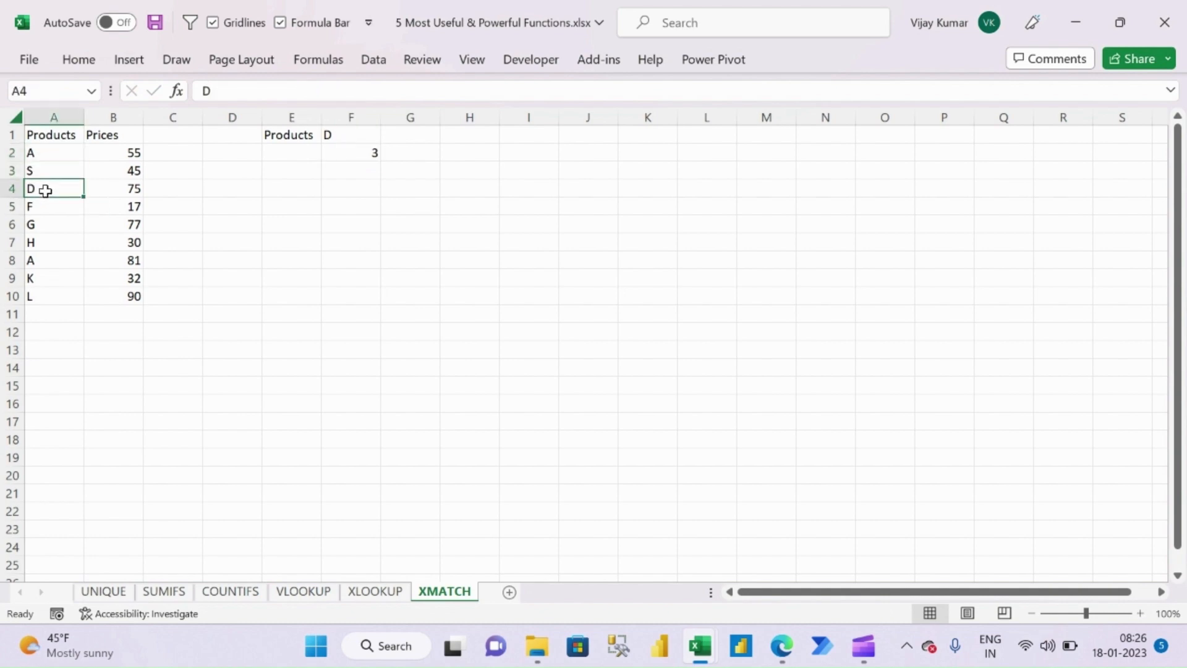
pyautogui.click(371, 154)
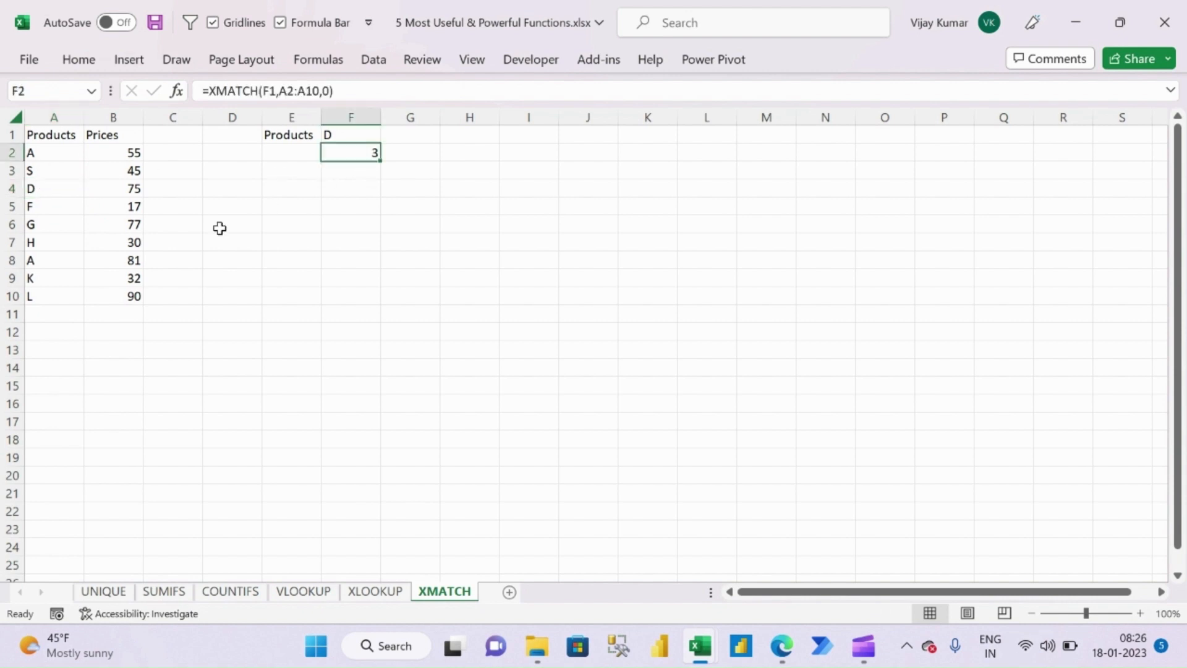
# Change the lookup product in F1 to L.
pyautogui.click(349, 135)
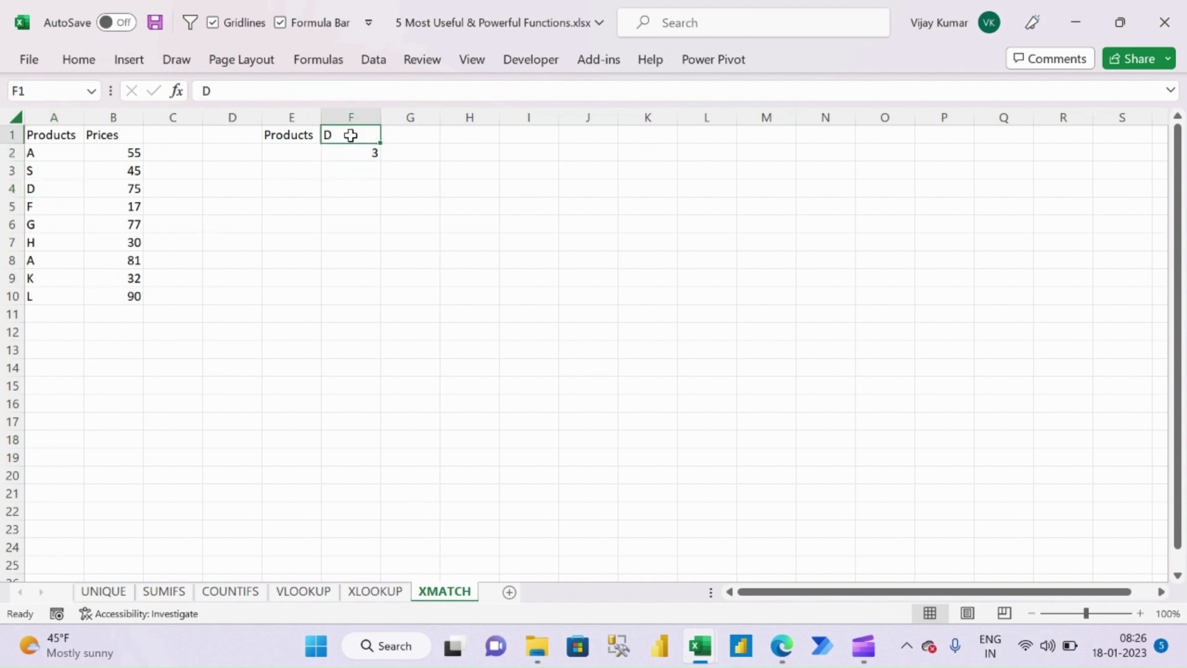
pyautogui.write('L')
pyautogui.press('Return')
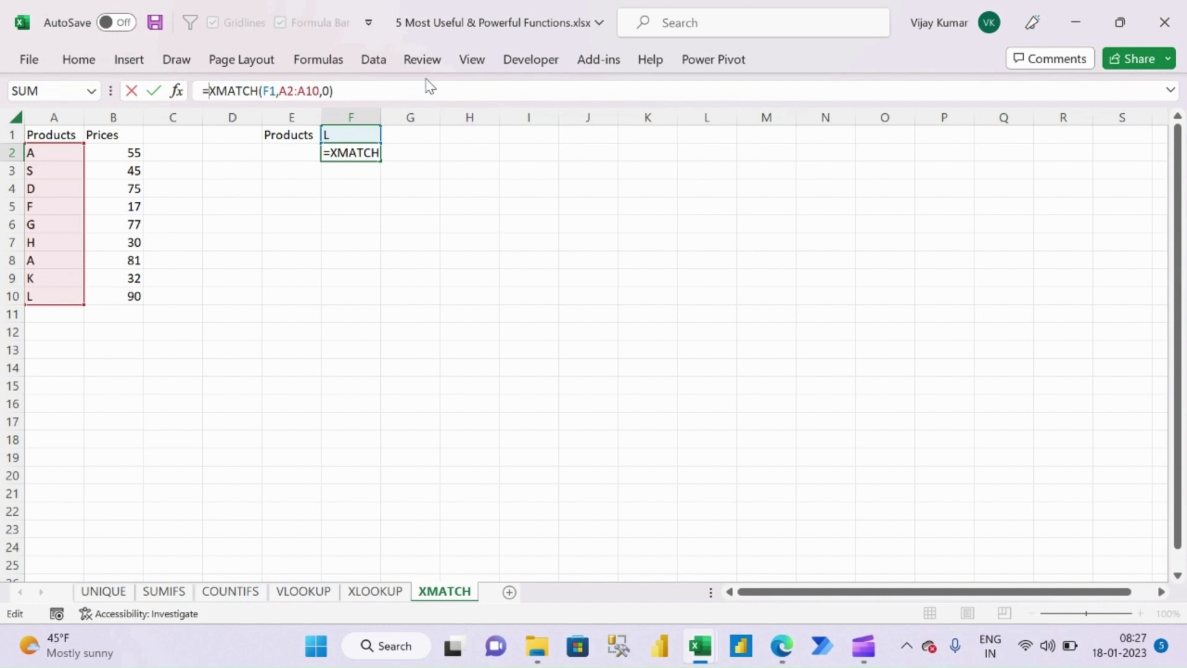
# Wrap the XMATCH formula in F2 in an INDEX function that returns the price from B2:B10.
pyautogui.write('IND')
pyautogui.press('Tab')
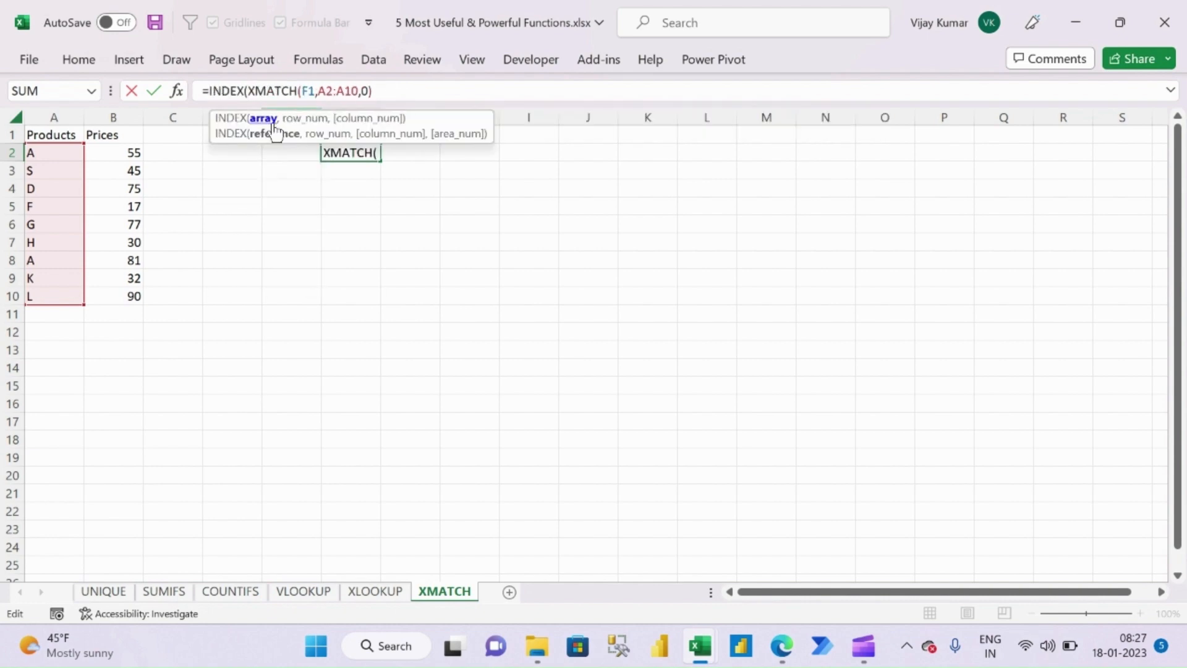
pyautogui.click(111, 154)
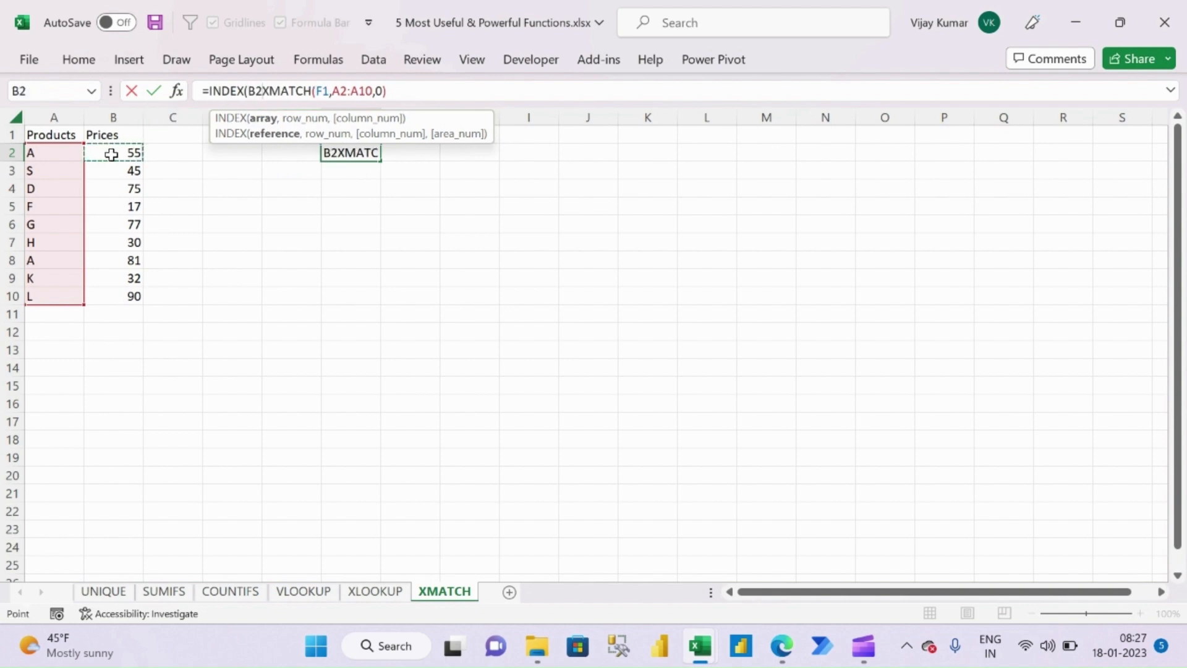
pyautogui.moveTo(111, 154); pyautogui.dragTo(136, 288)
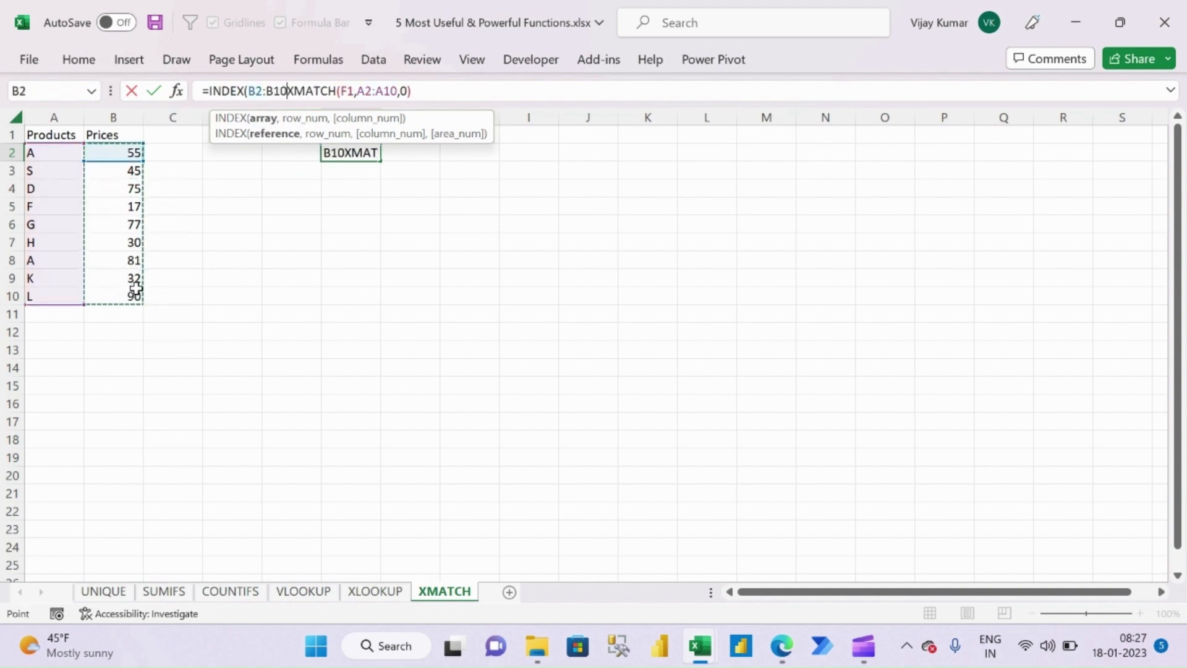
pyautogui.write(',')
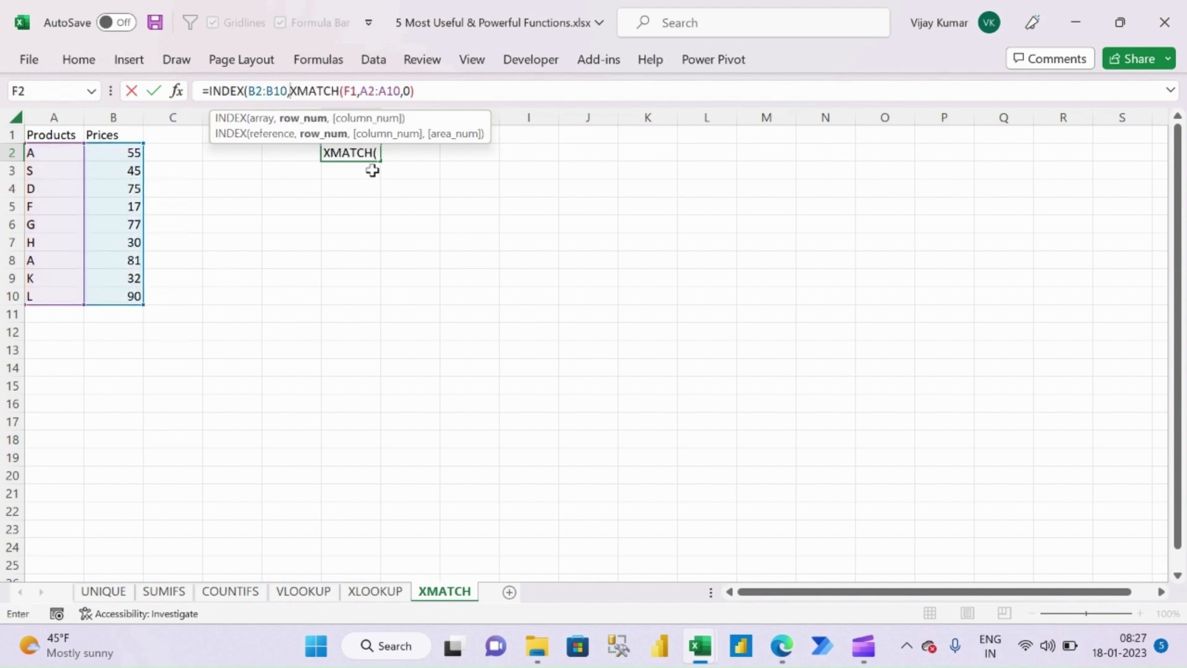
pyautogui.click(421, 92)
pyautogui.press('Return')
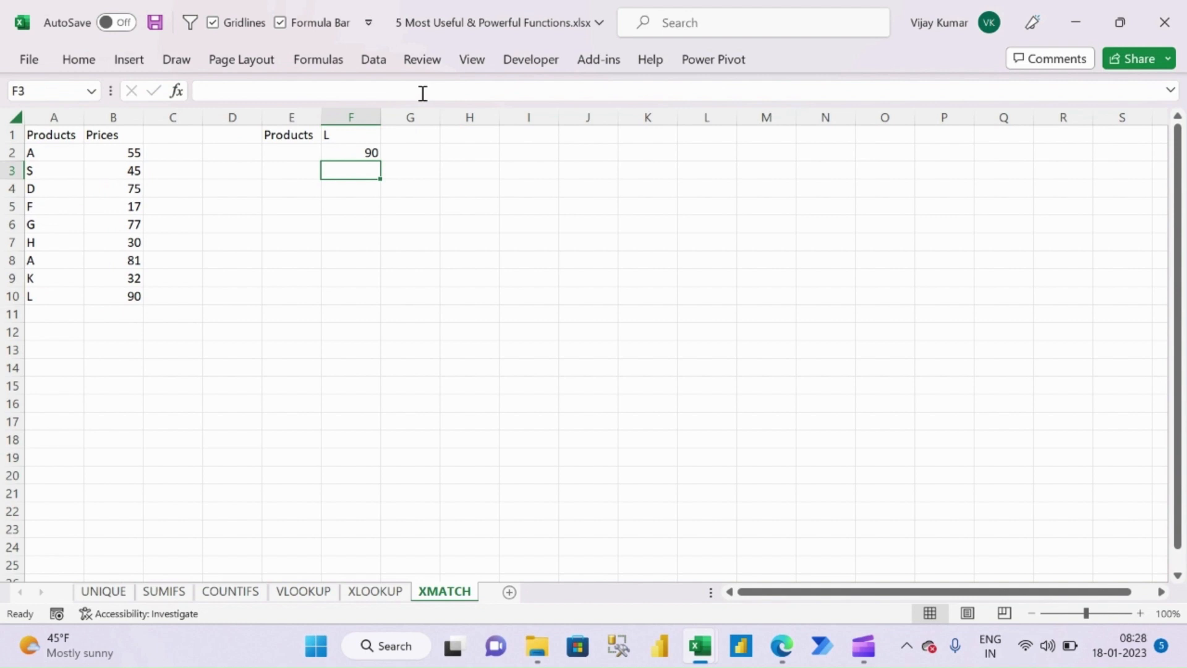
# Set the price of product L in B10 to 100.
pyautogui.click(116, 296)
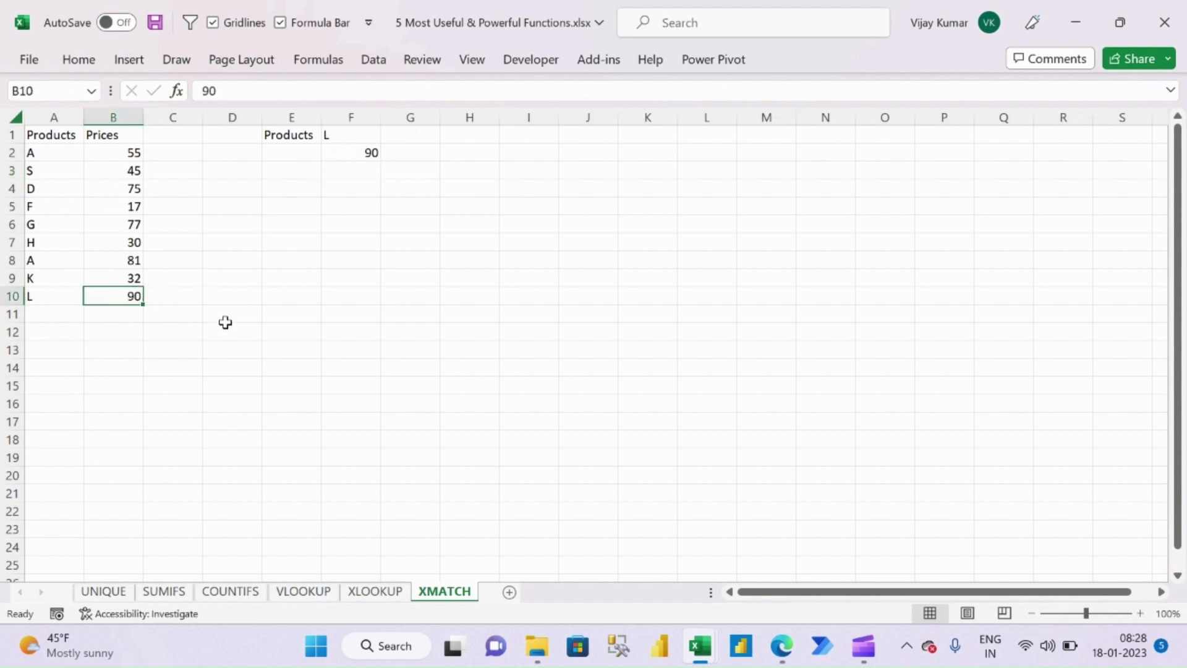
pyautogui.write('100')
pyautogui.press('Return')
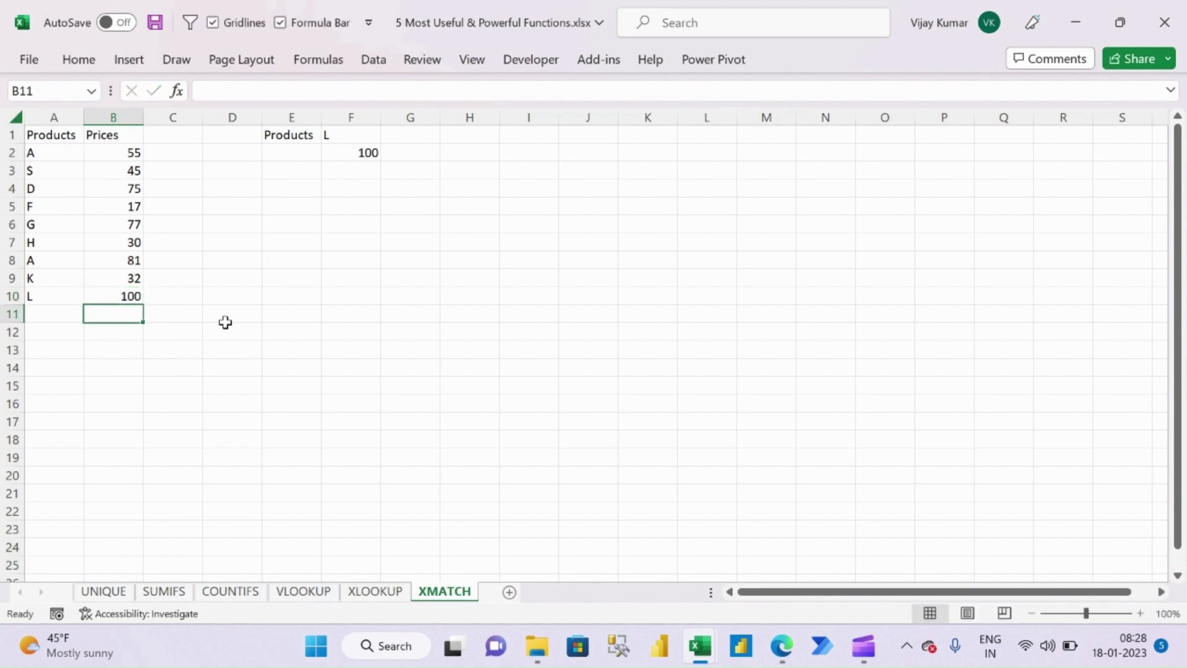
# Label cell E2 as Price beside the formula result.
pyautogui.click(303, 156)
pyautogui.write('Price')
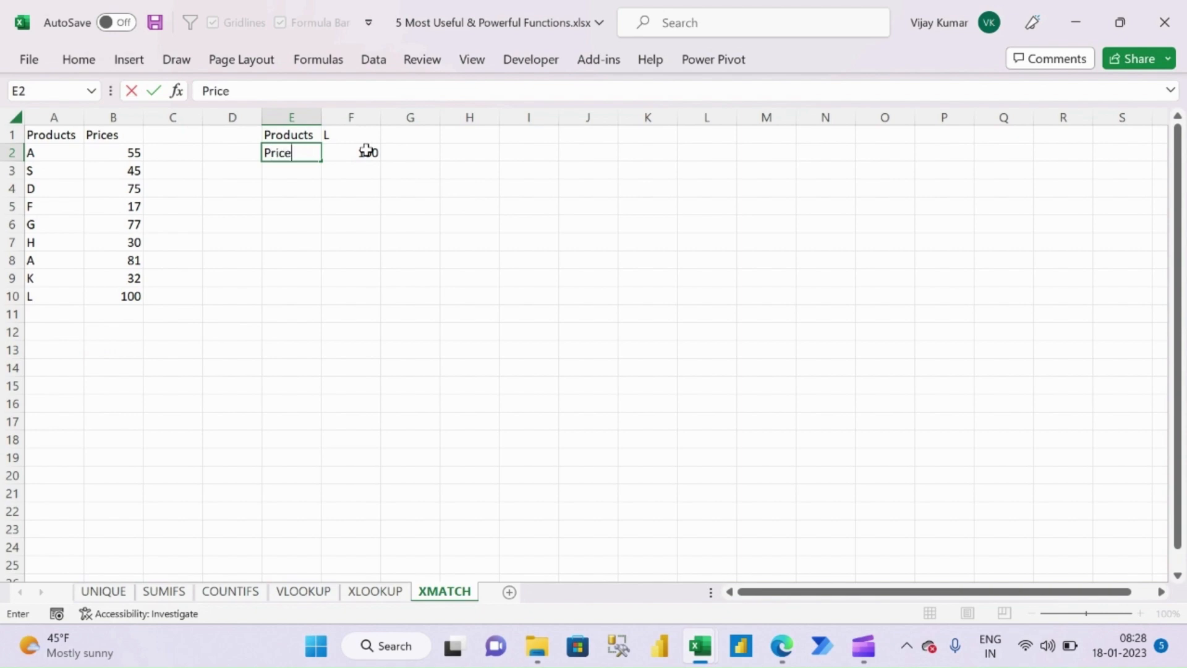
pyautogui.press('Return')
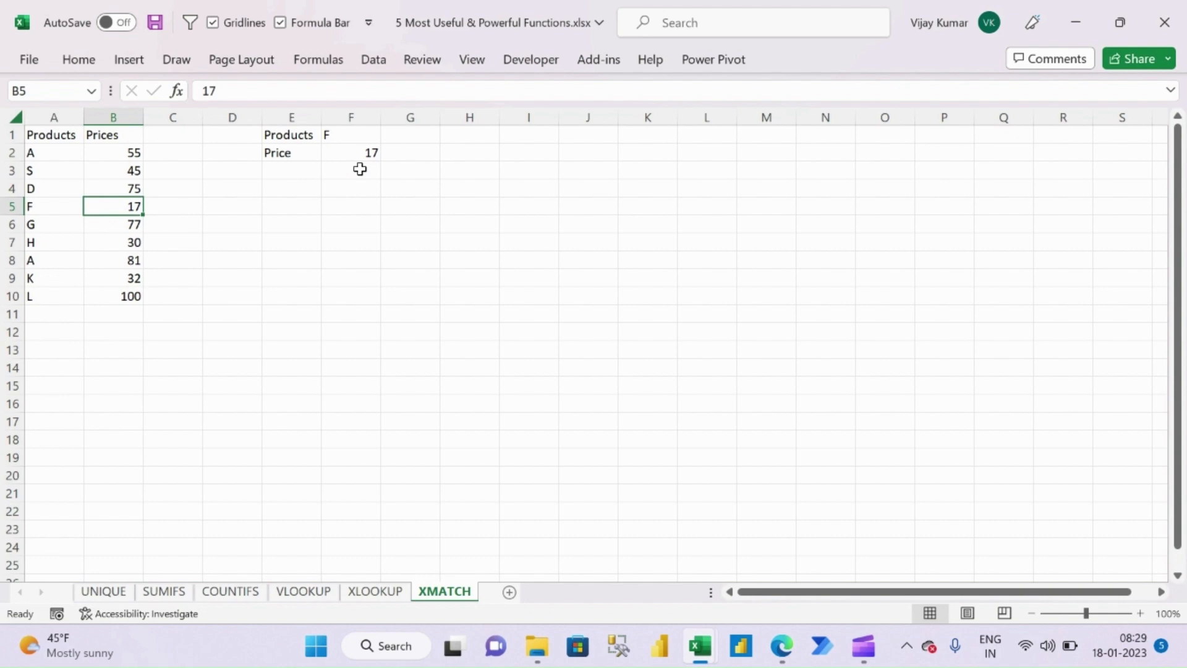
# Copy the text of the INDEX and XMATCH formula from F2 into F4.
pyautogui.click(358, 153)
pyautogui.moveTo(433, 91); pyautogui.dragTo(186, 67)
pyautogui.hotkey('ctrl', 'c')
pyautogui.press('Escape')
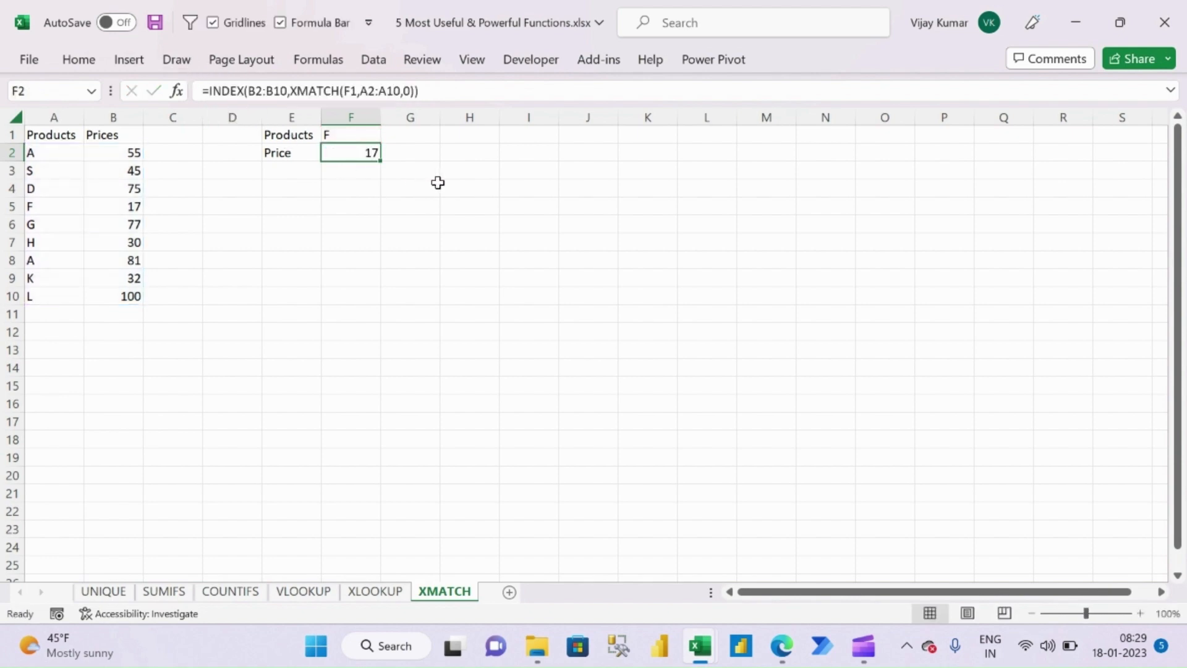
pyautogui.click(350, 188)
pyautogui.click(333, 91)
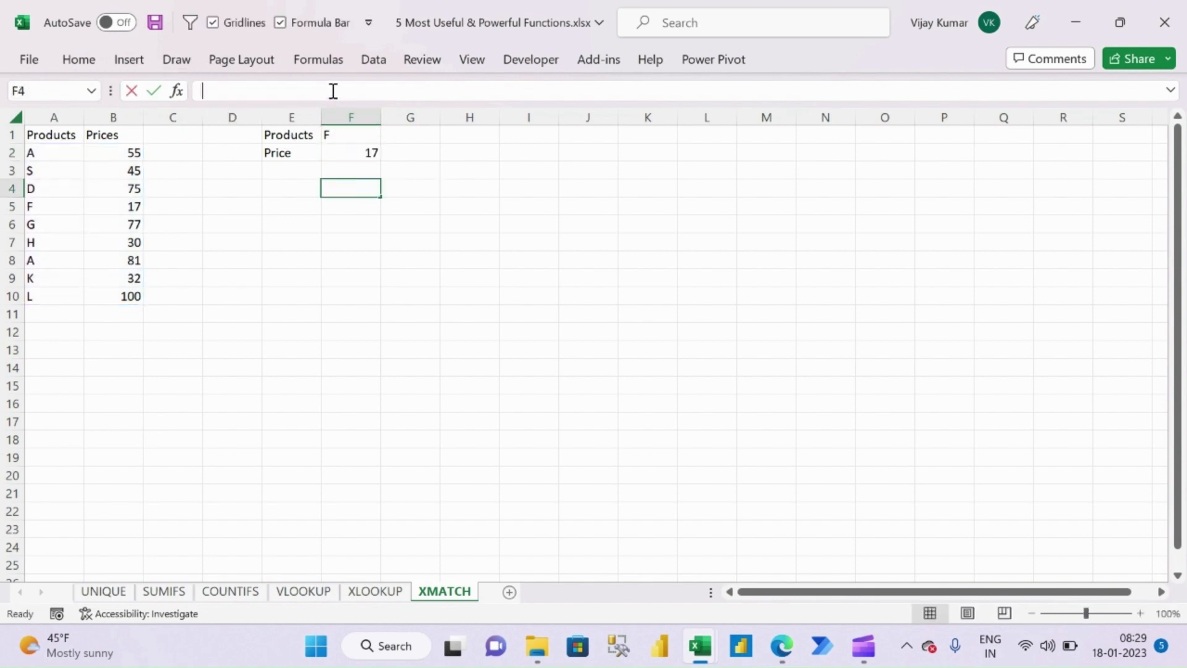
pyautogui.hotkey('ctrl', 'v')
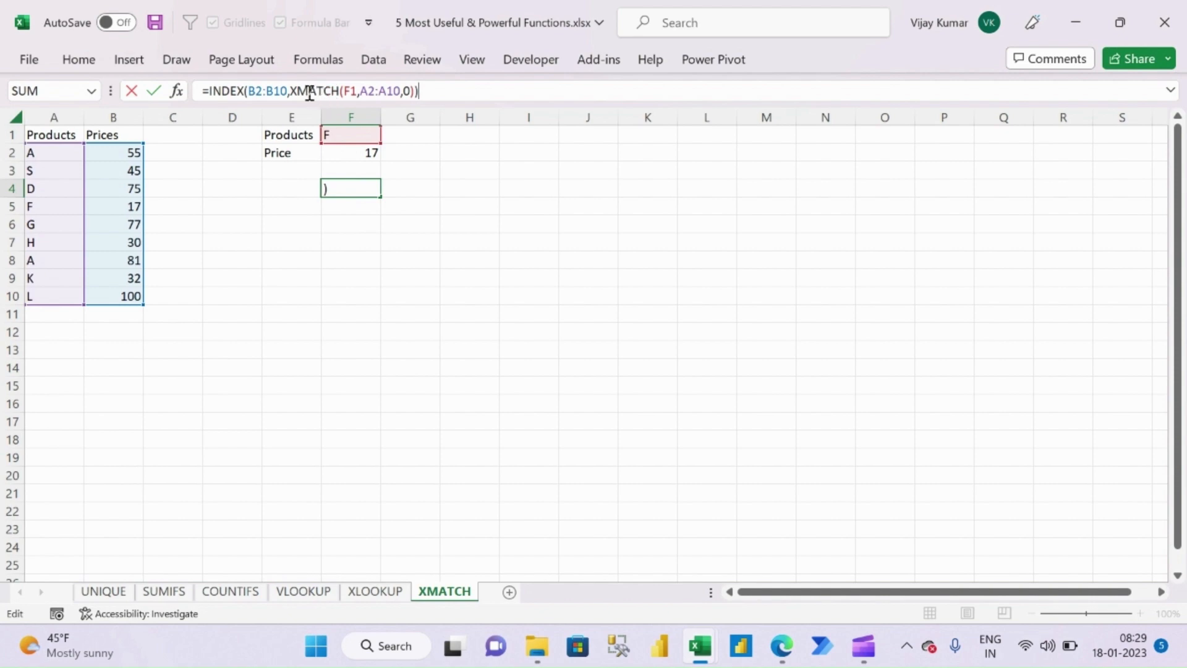
# Replace XMATCH with MATCH in the F4 formula, keeping the arguments F1, A2:A10 and 0.
pyautogui.doubleClick(313, 90)
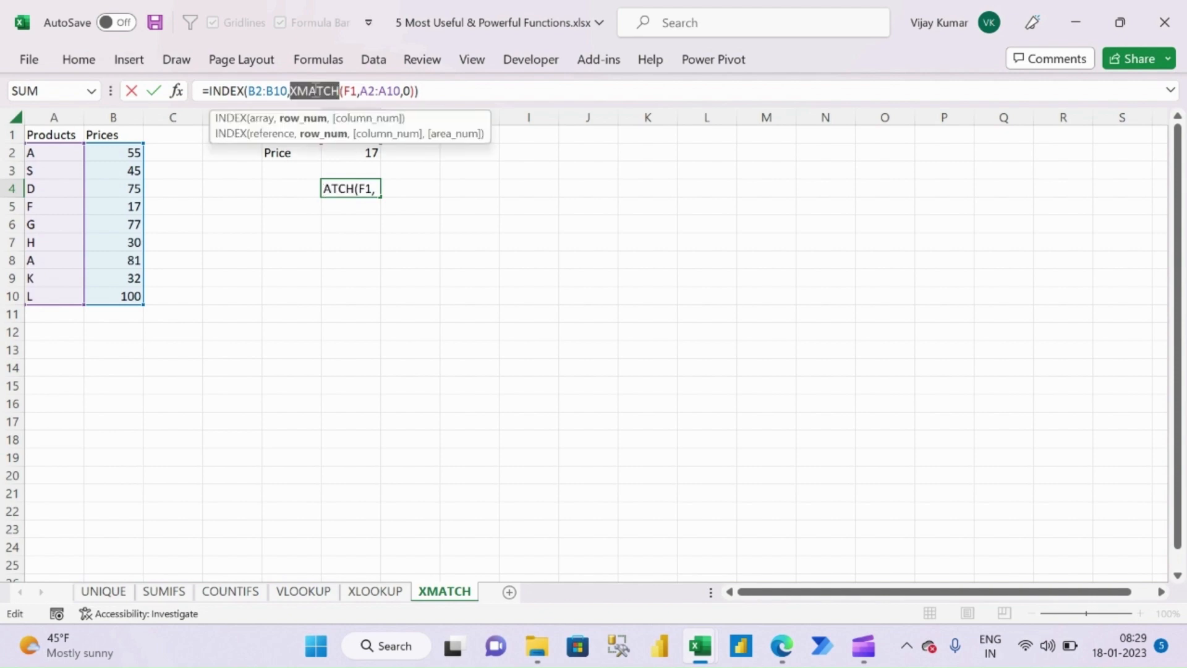
pyautogui.write('MATCH')
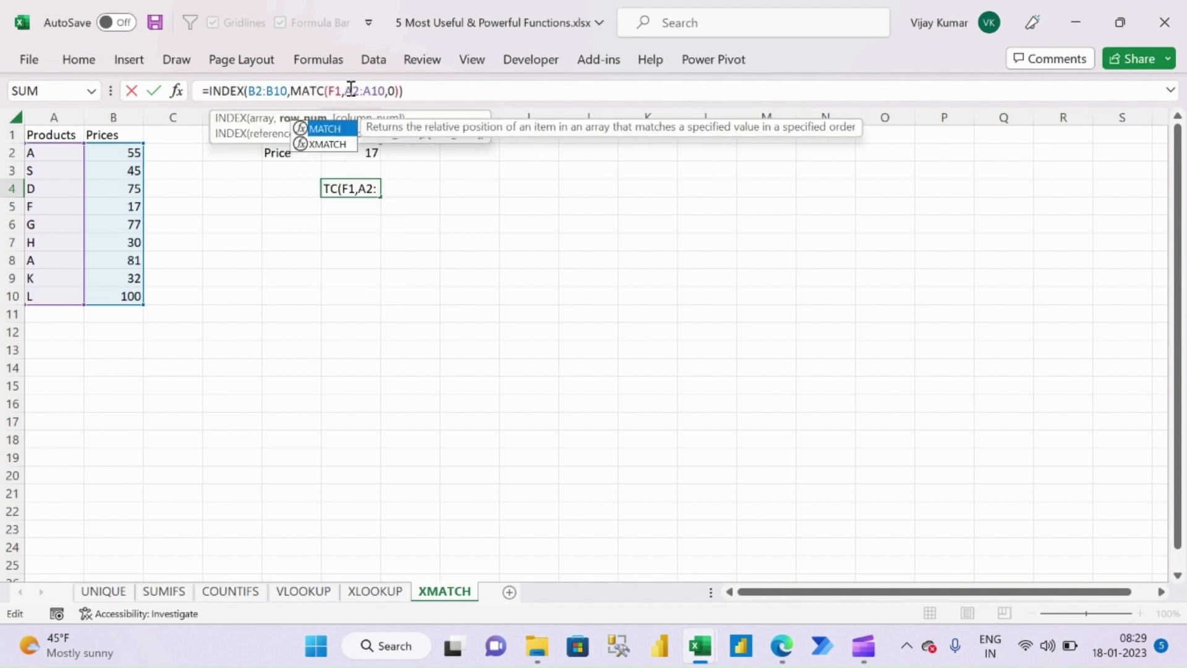
pyautogui.click(406, 91)
pyautogui.moveTo(407, 91); pyautogui.dragTo(339, 91)
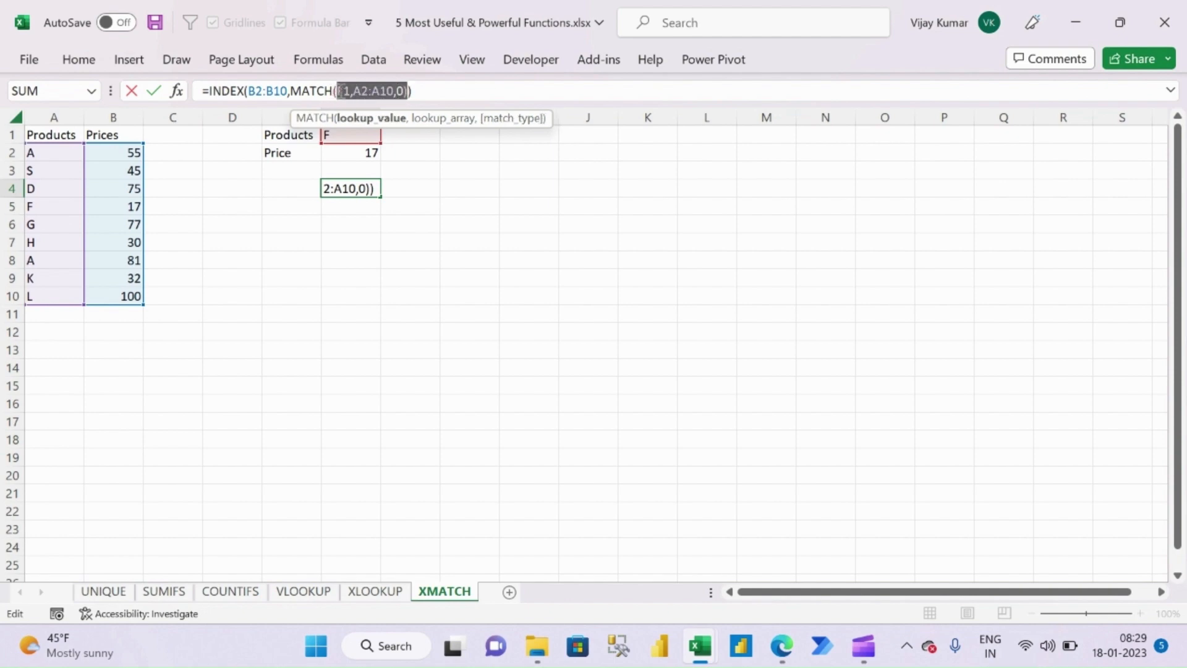
pyautogui.click(417, 91)
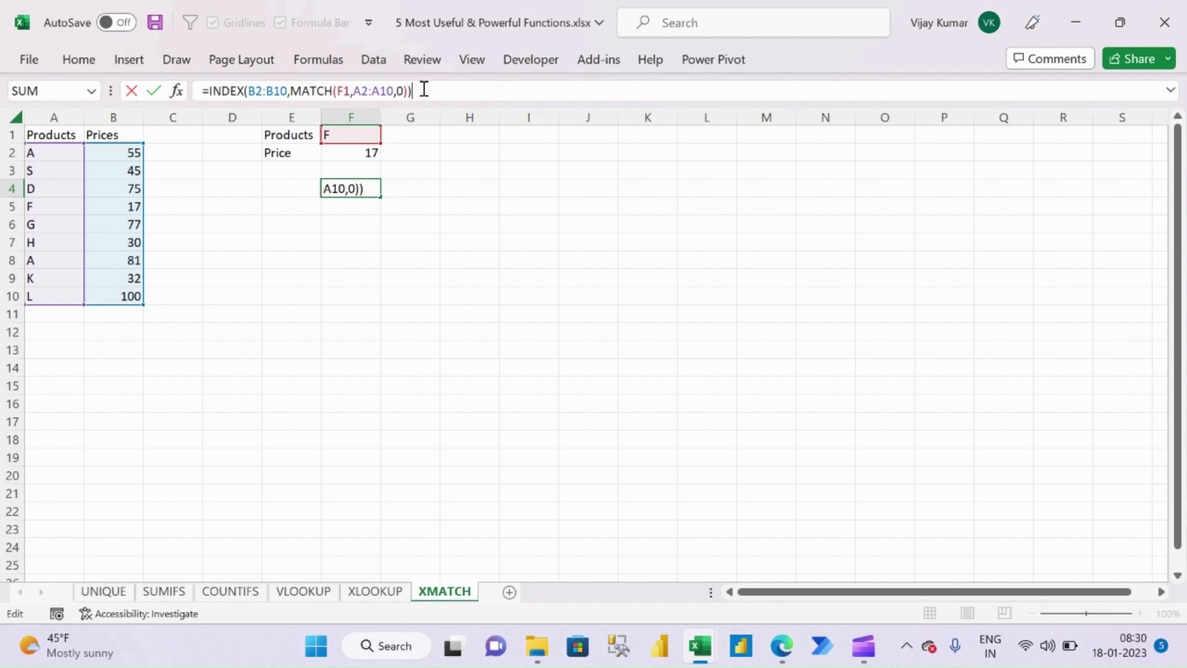
pyautogui.press('Return')
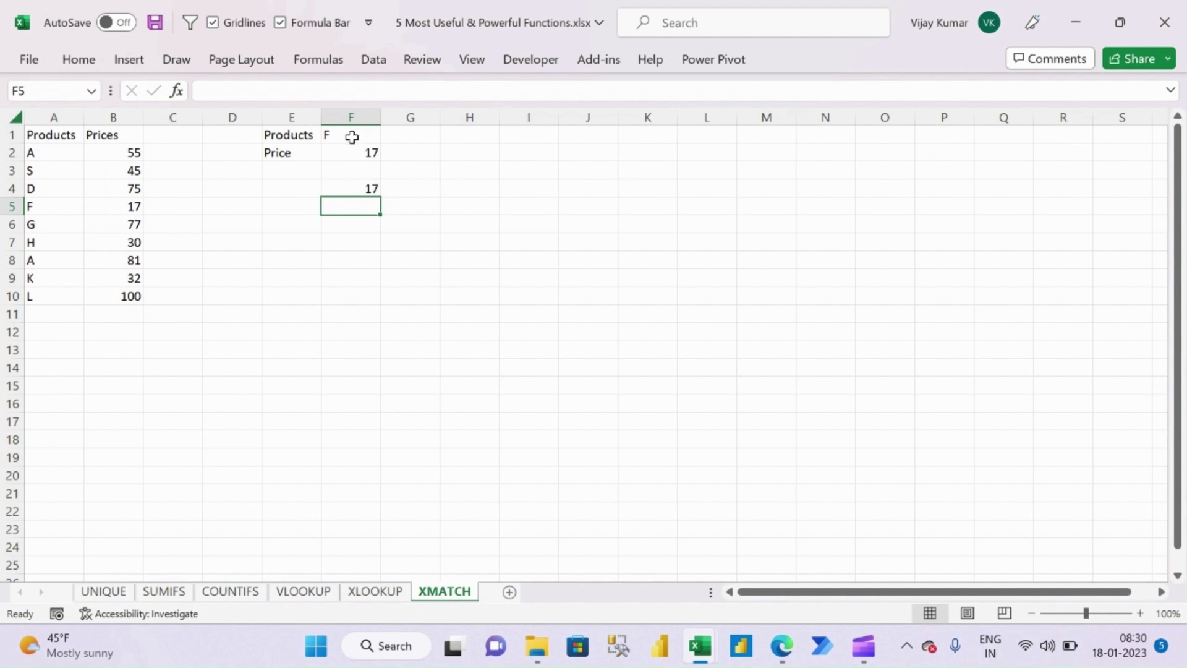
# Set the lookup product in F1 to A and check both product A entries in rows 2 and 8 with their prices.
pyautogui.click(352, 137)
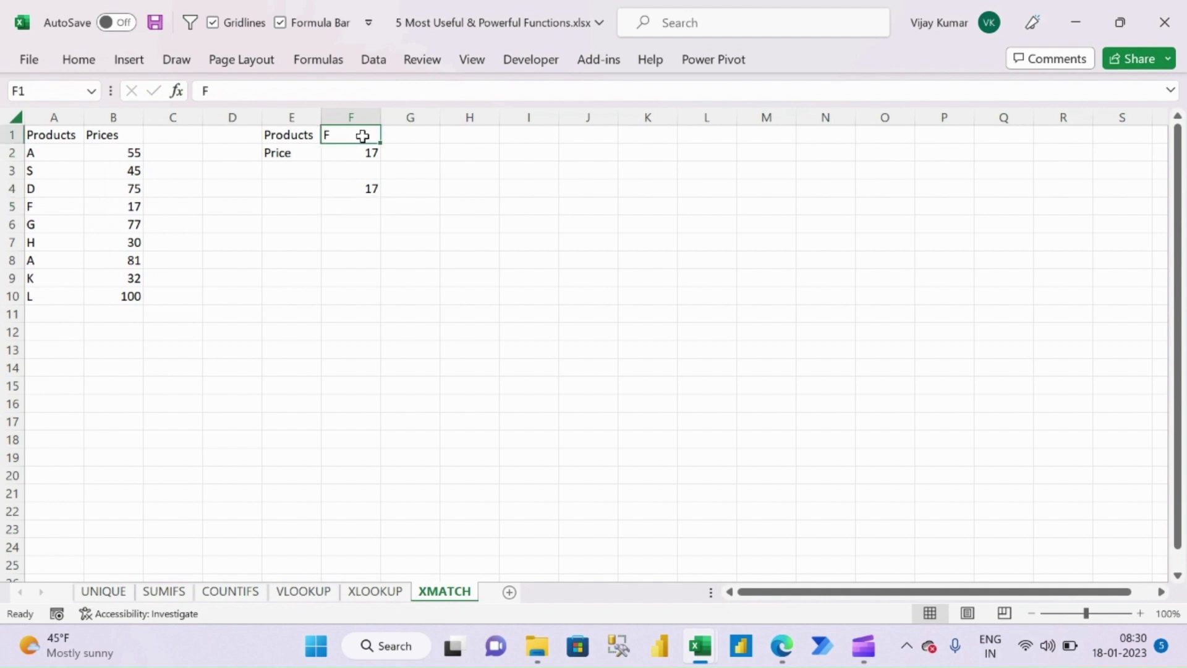
pyautogui.write('A')
pyautogui.press('Return')
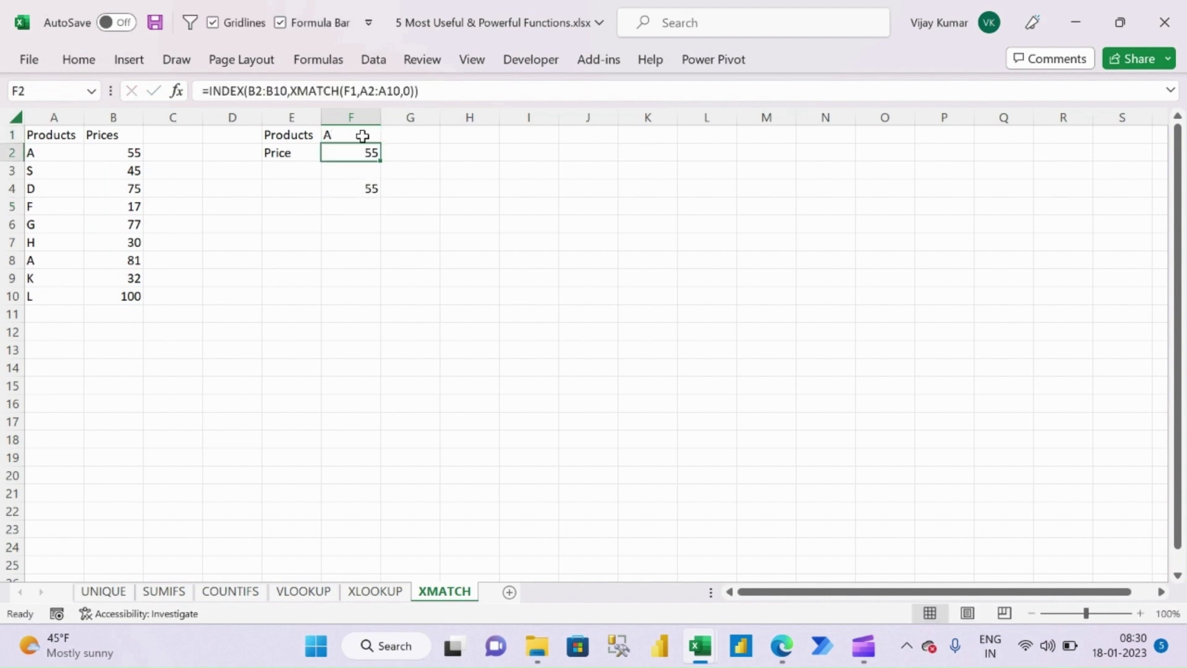
pyautogui.click(39, 153)
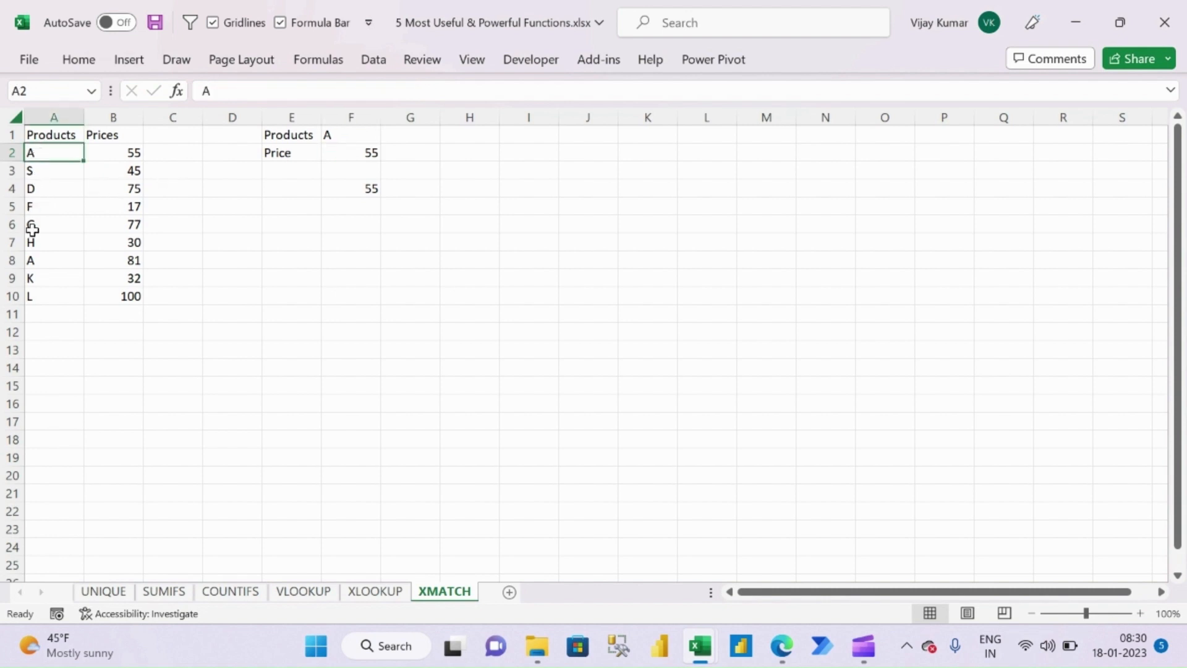
pyautogui.click(56, 263)
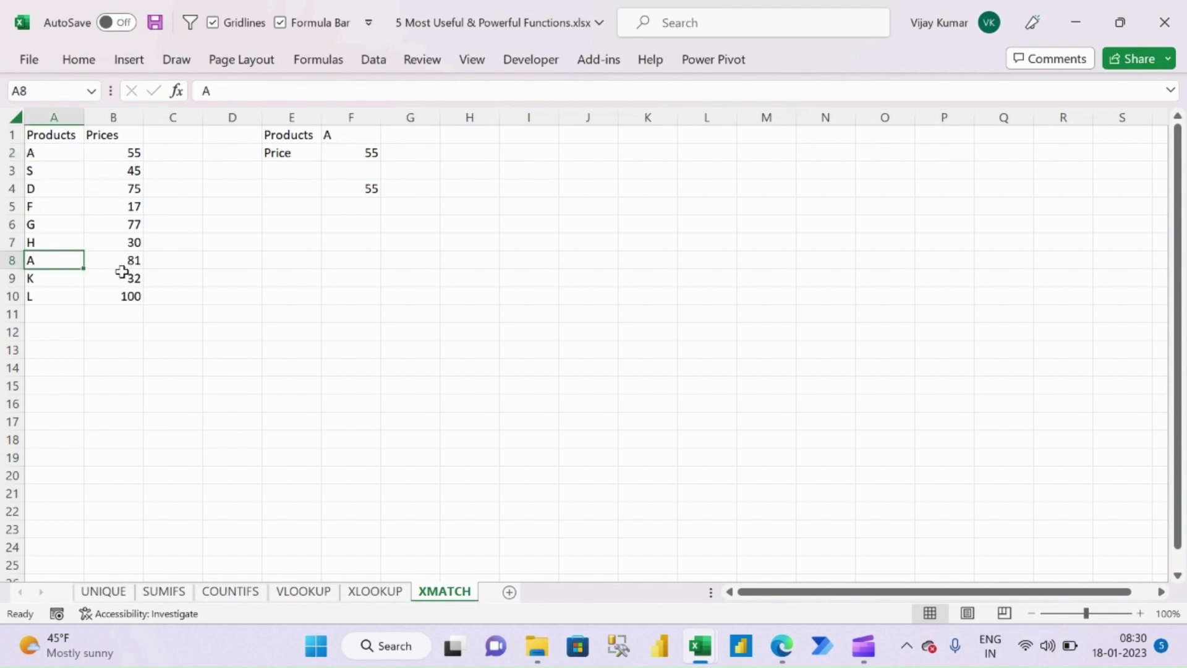
pyautogui.click(127, 154)
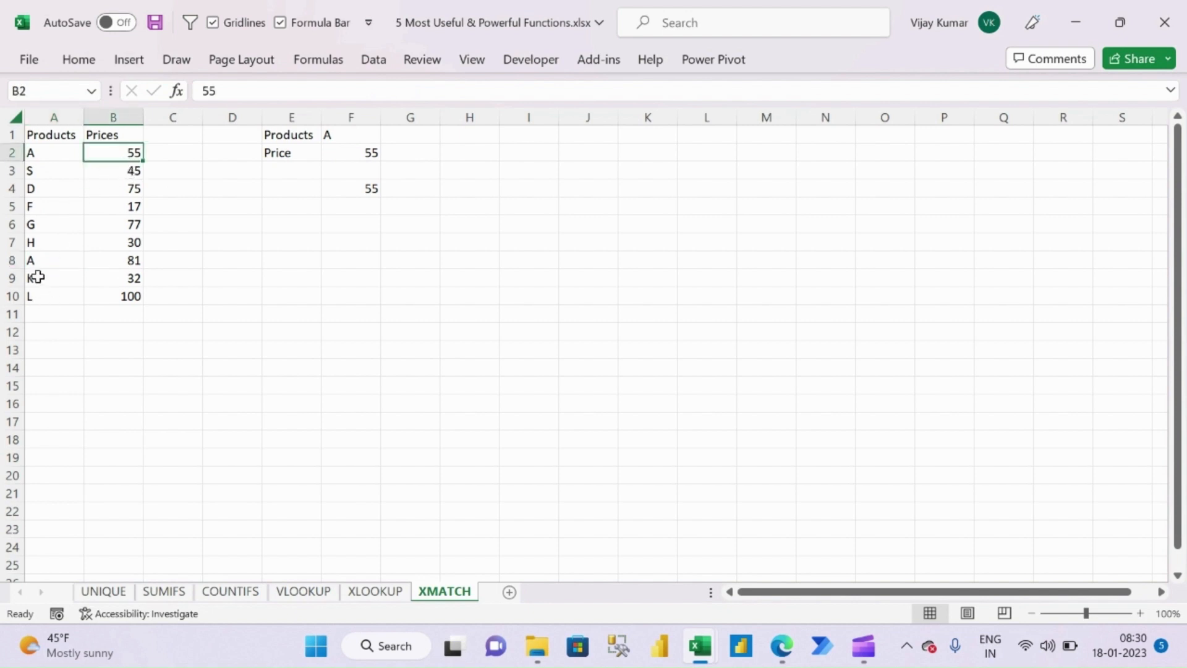
pyautogui.click(126, 263)
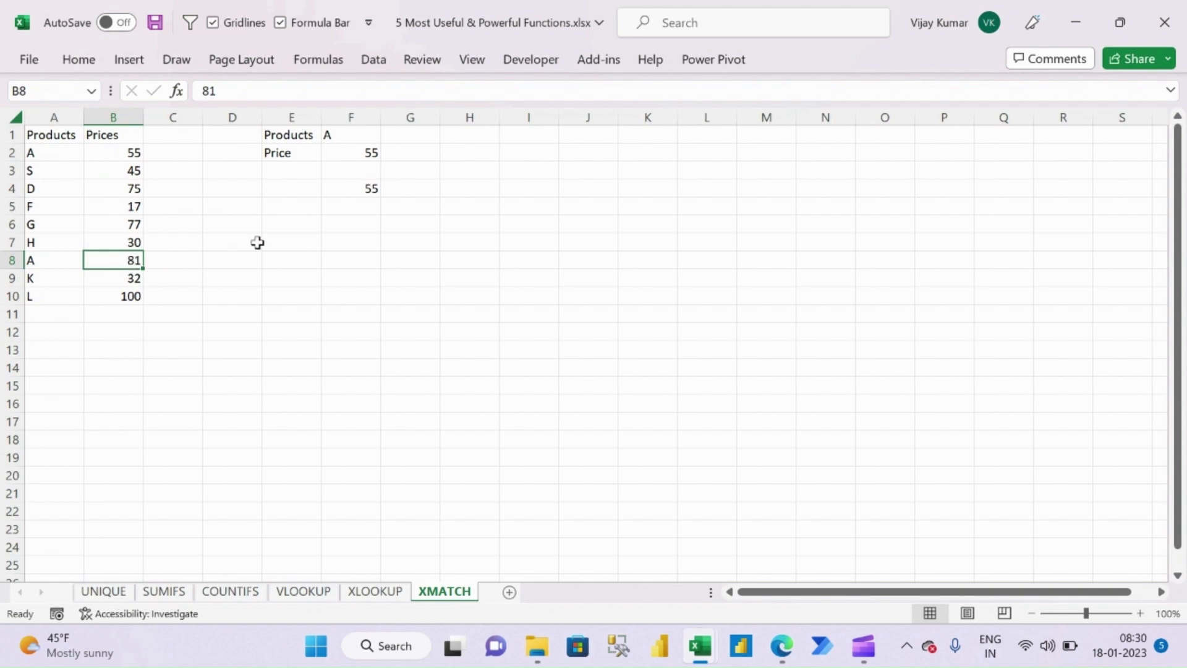
# Add the search mode argument -1 (search last-to-first) to XMATCH in the F2 formula and check its result against the price in B8.
pyautogui.click(370, 192)
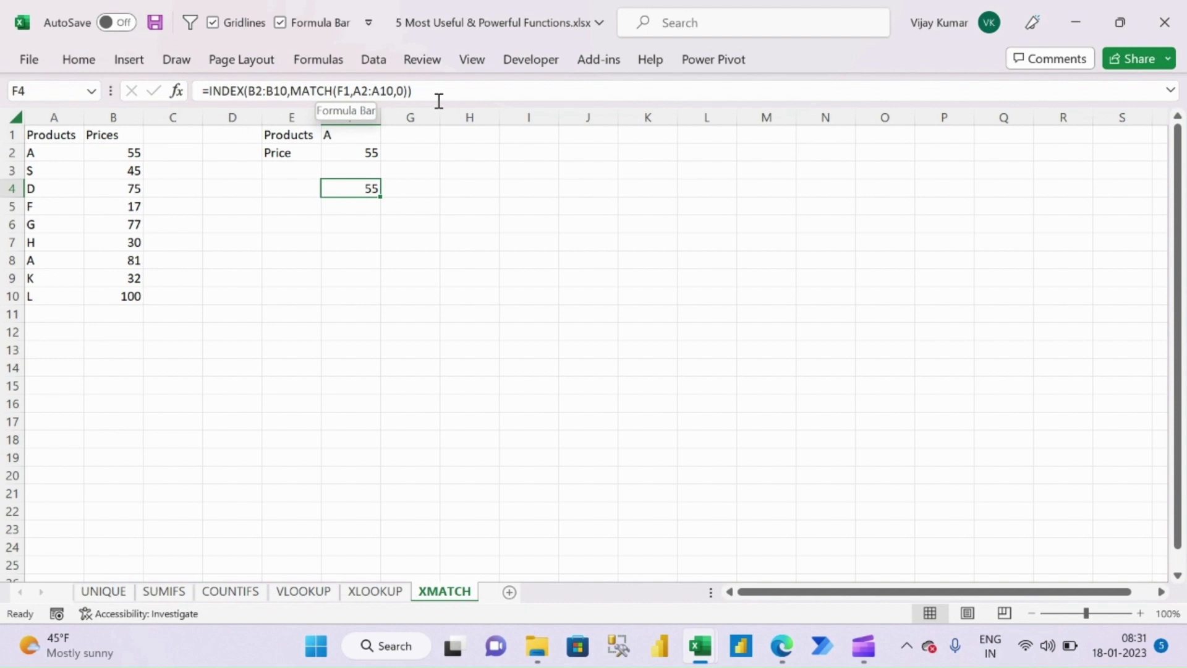
pyautogui.click(353, 155)
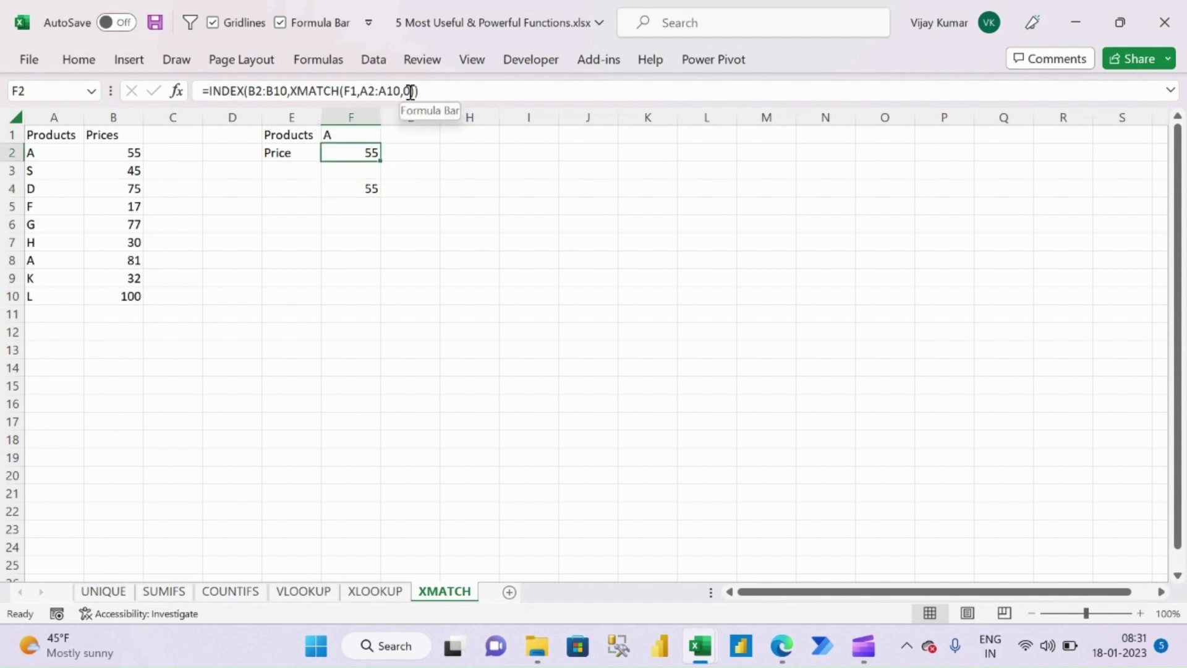
pyautogui.click(412, 92)
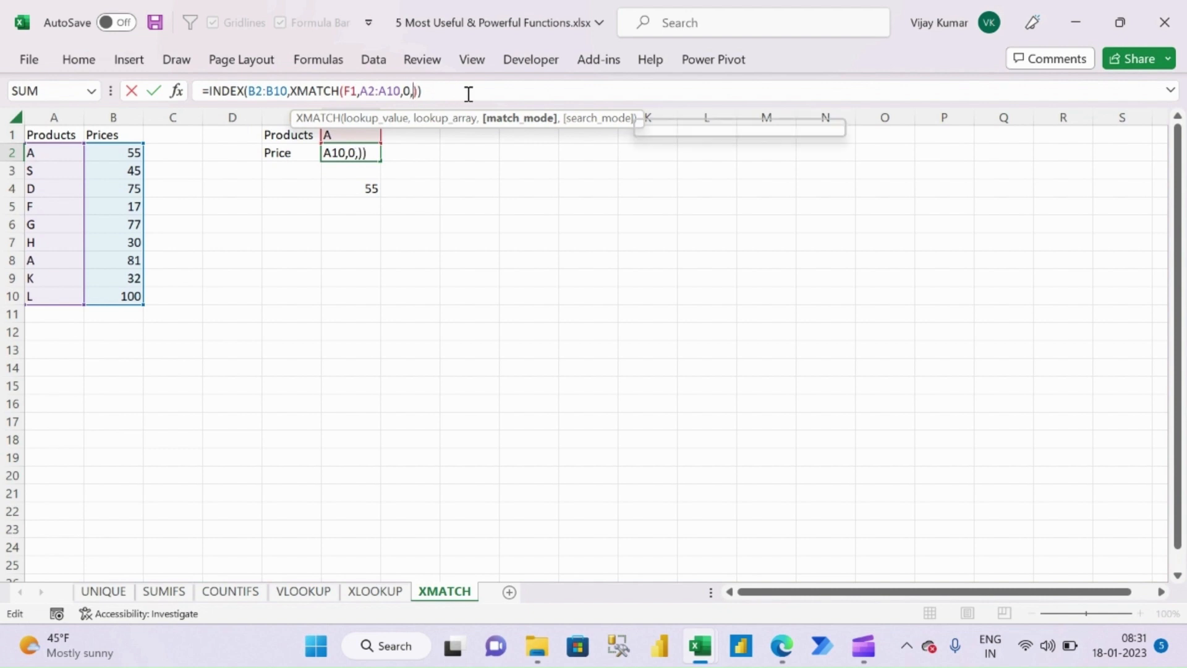
pyautogui.write(',')
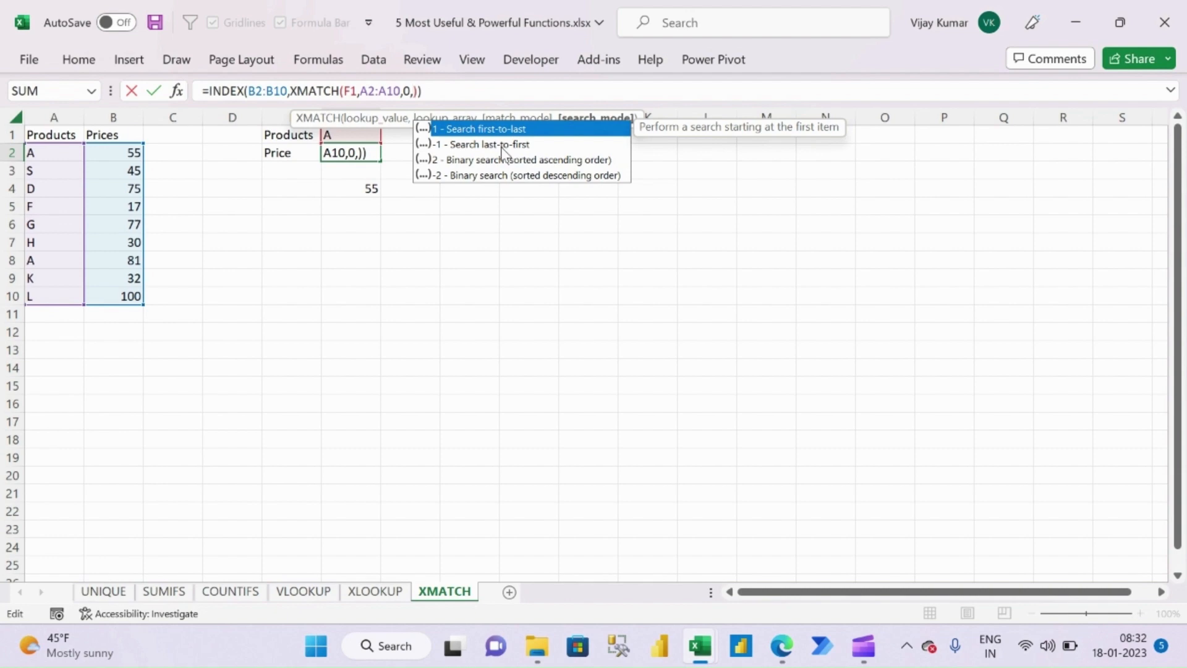
pyautogui.write('-1')
pyautogui.press('Return')
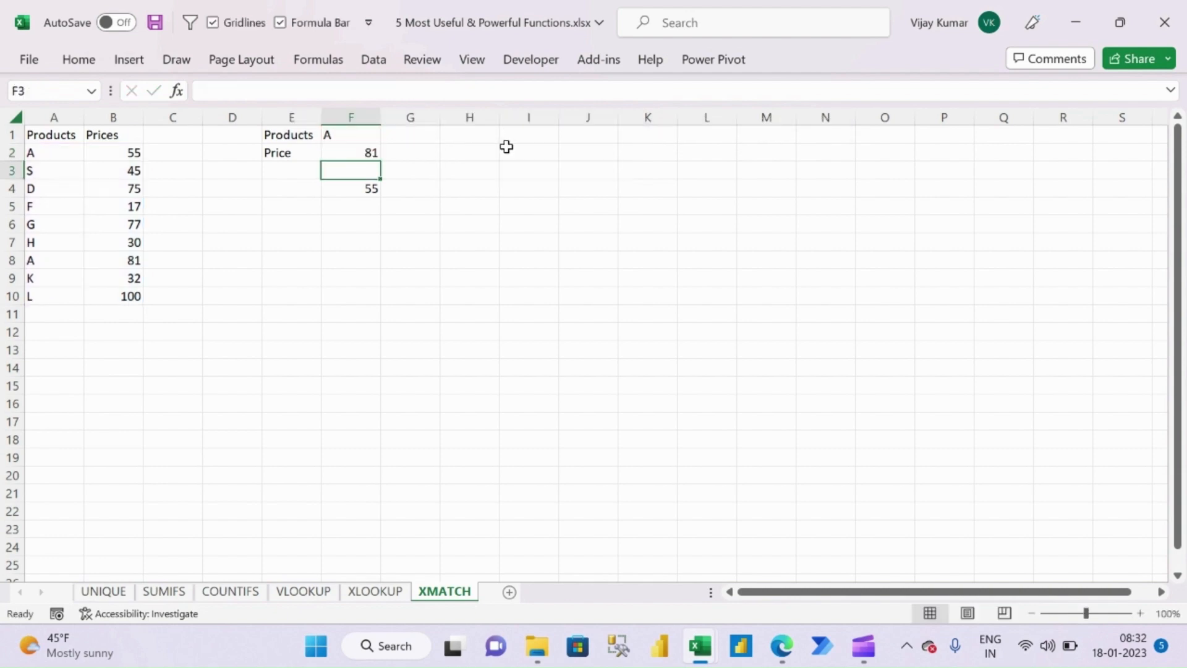
pyautogui.click(116, 264)
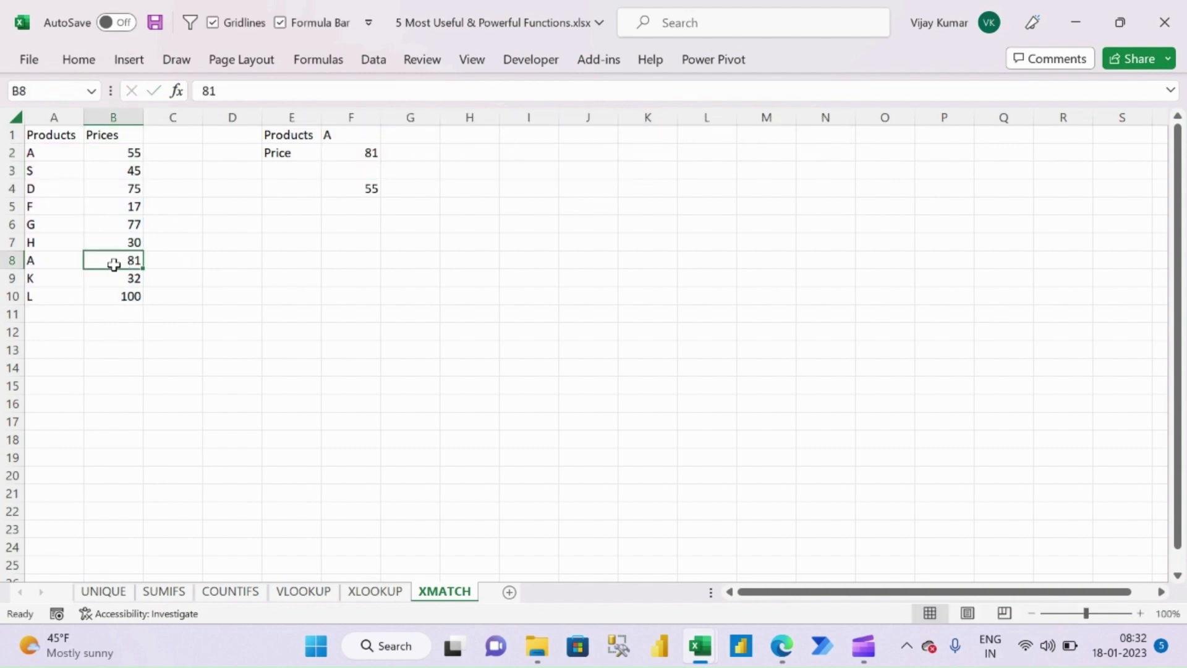
pyautogui.click(371, 156)
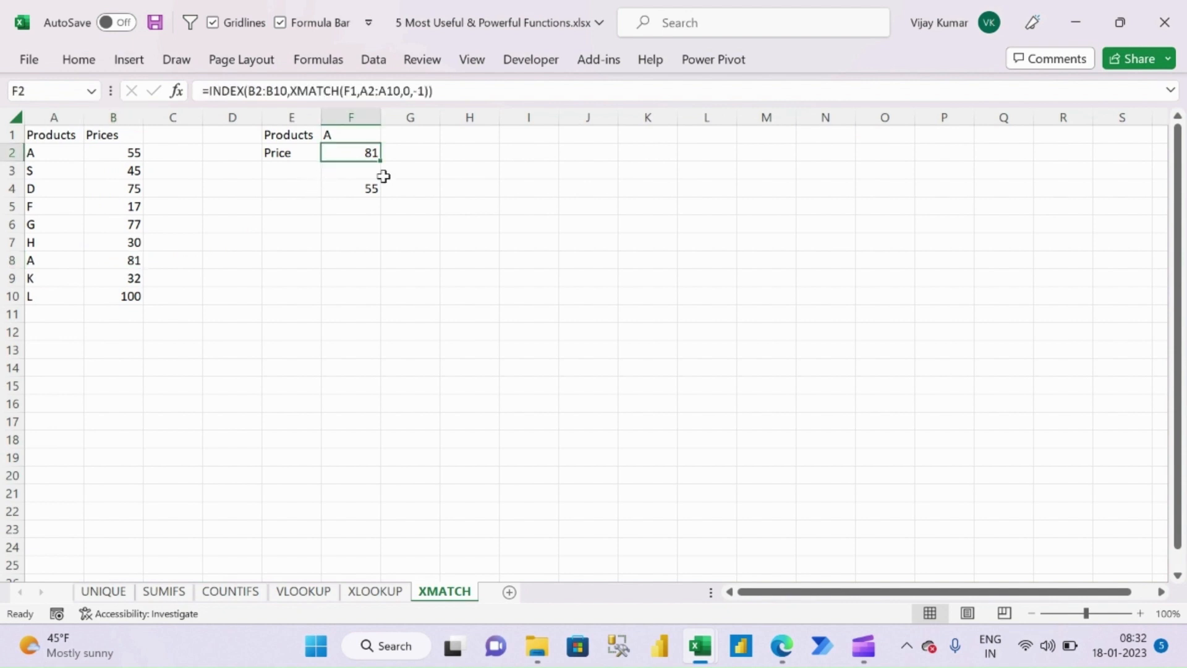